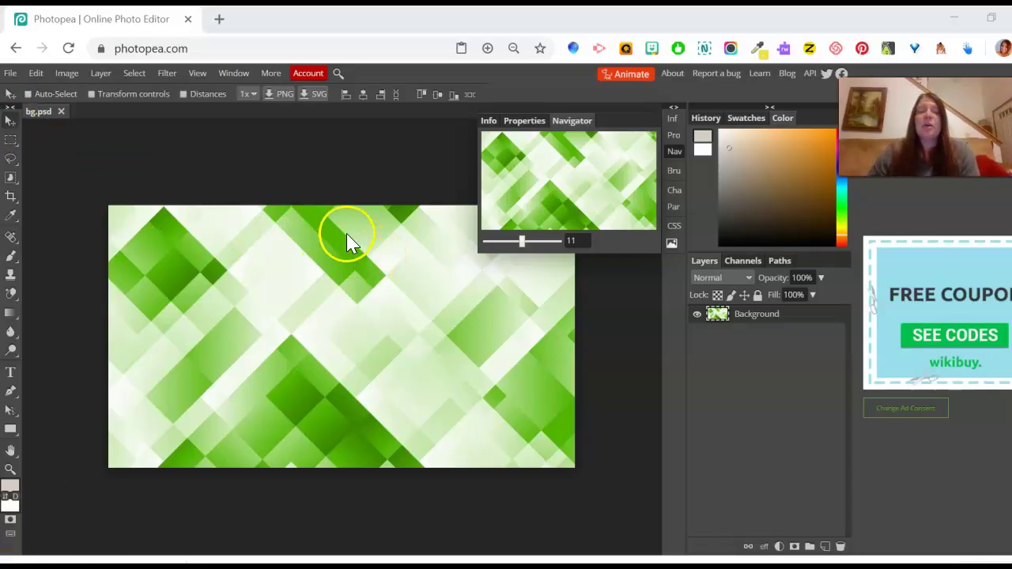
Open the frogfly image from the Basics Frog Demo folder in its own tab beside bg.psd
left_click(12, 74)
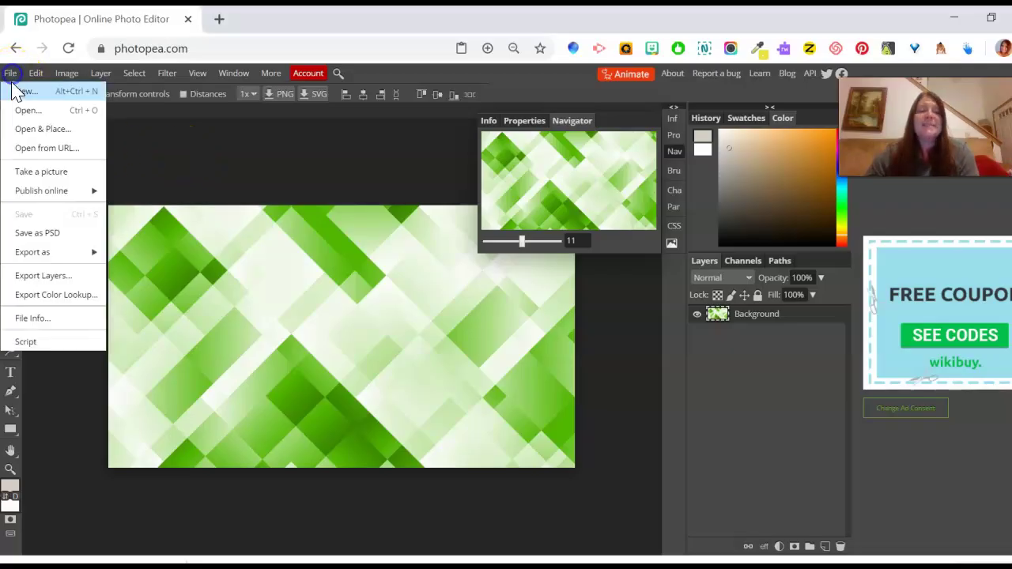
left_click(18, 109)
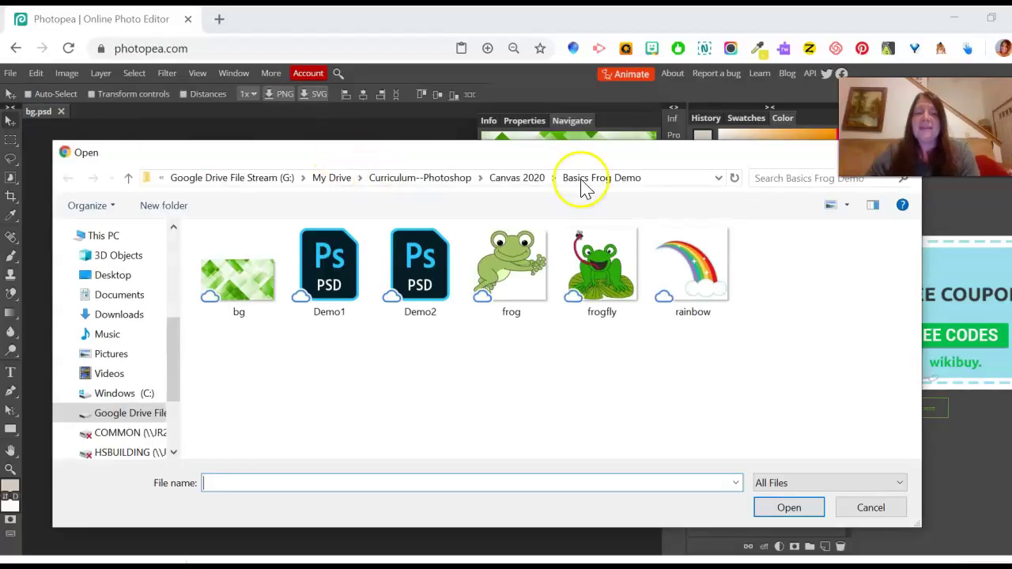
left_click(613, 266)
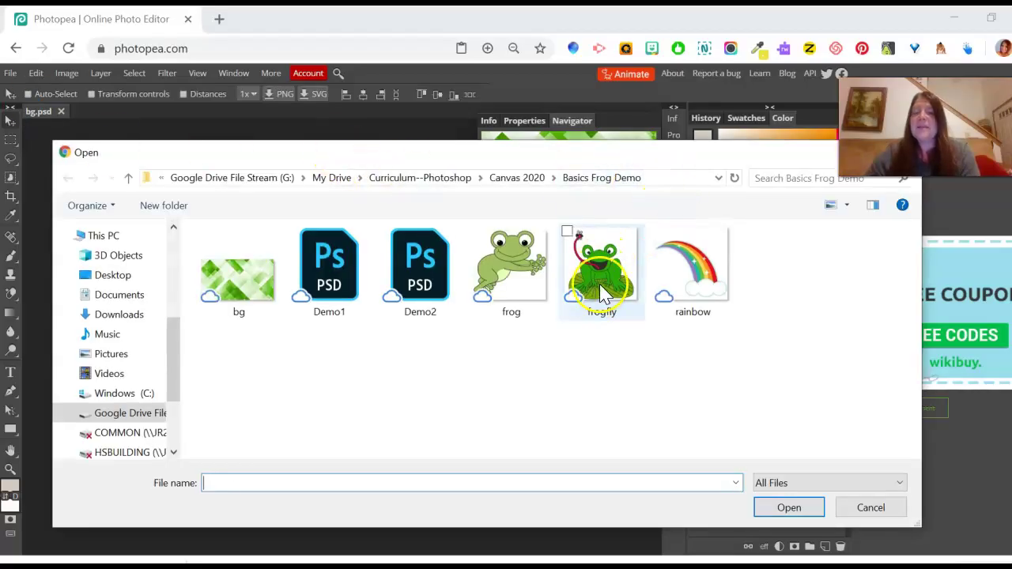
left_click(788, 507)
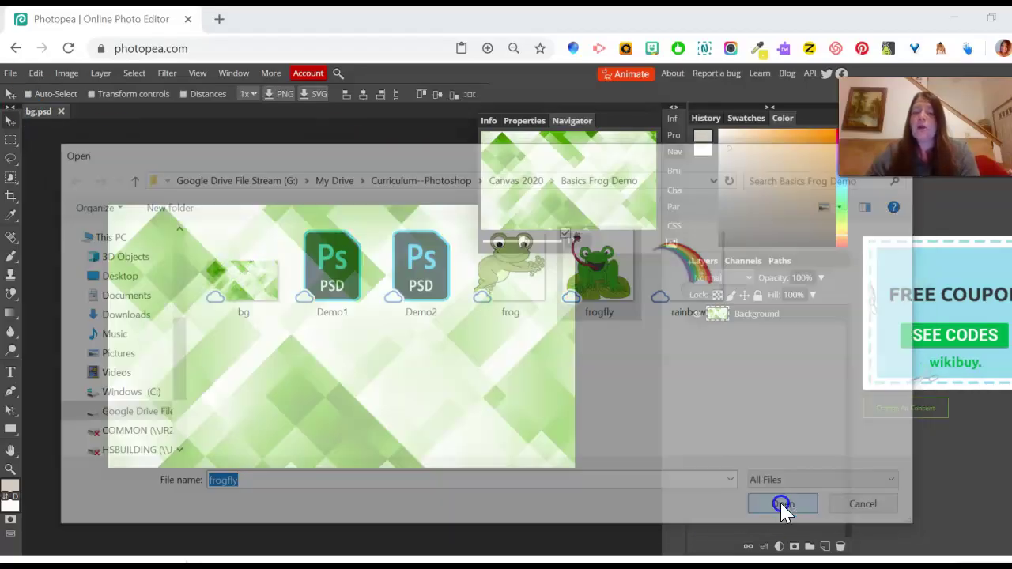
left_click(300, 273)
left_click(290, 250)
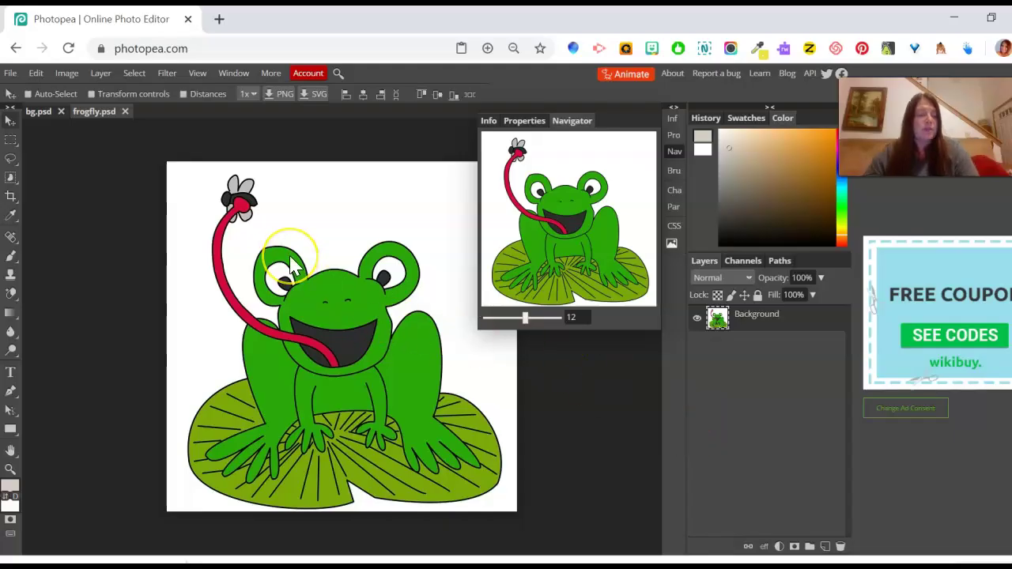
key("ctrl+z")
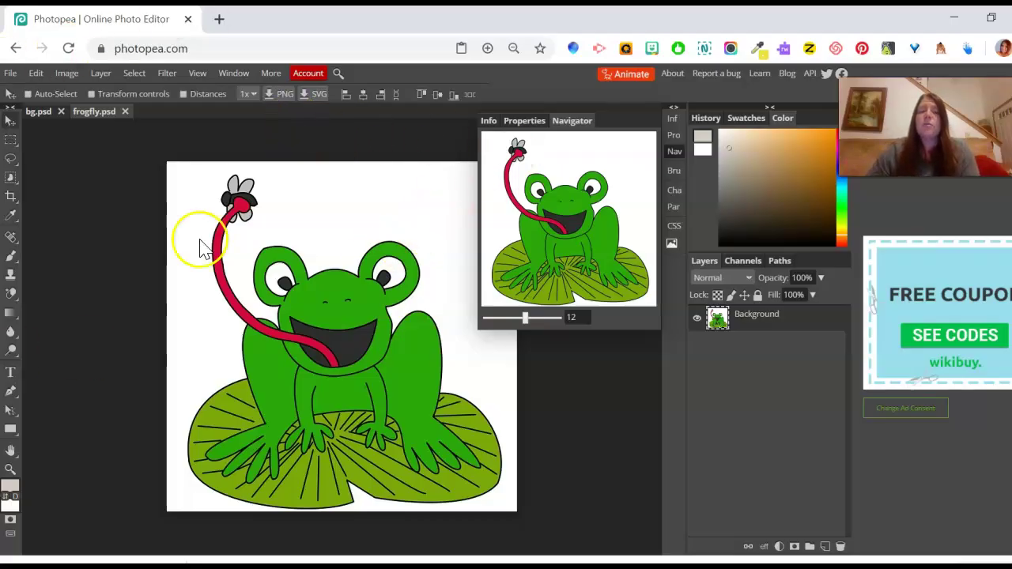
left_click(234, 74)
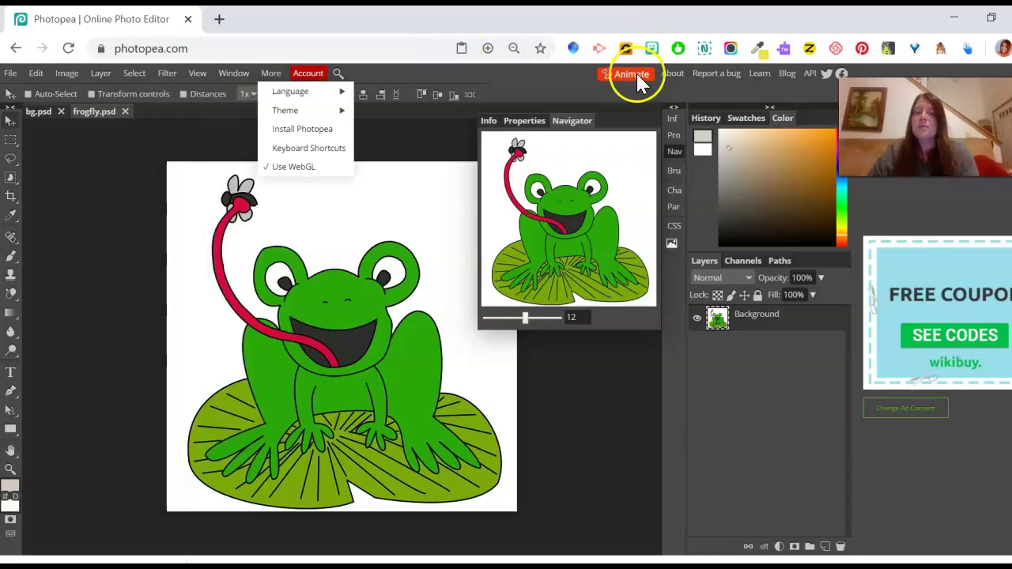
left_click(673, 151)
left_click(674, 153)
left_click(235, 72)
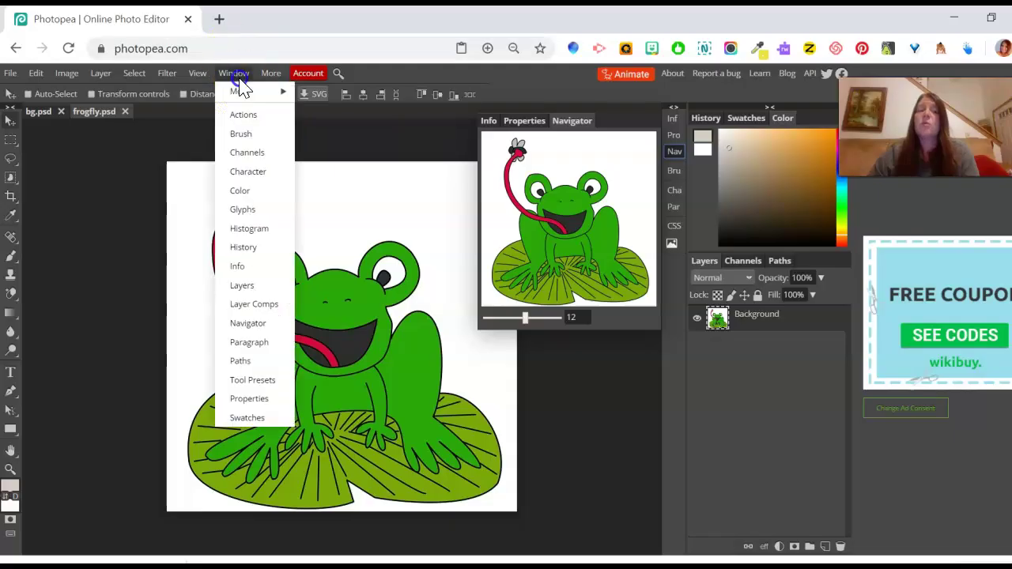
left_click(236, 74)
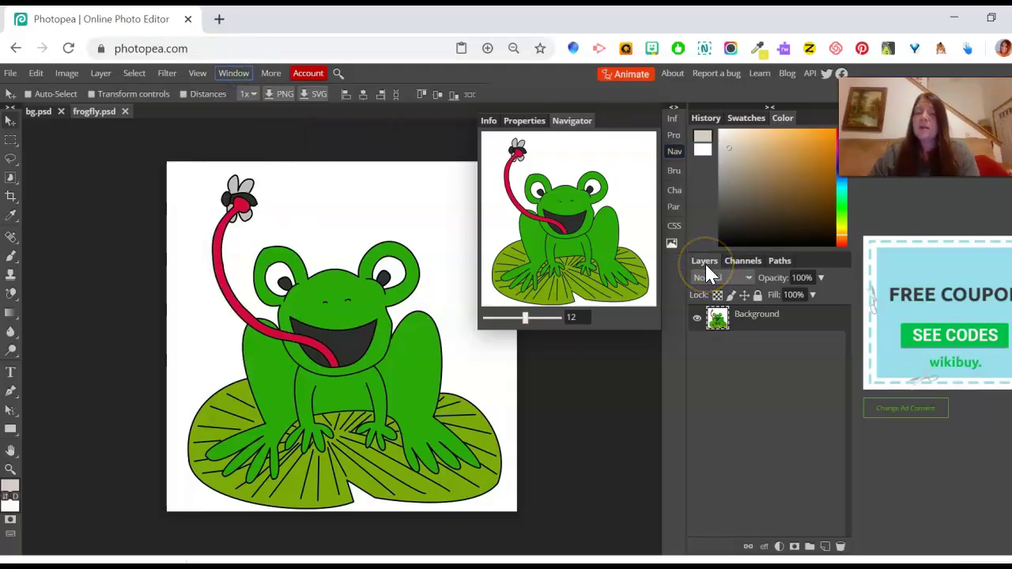
left_click(708, 317)
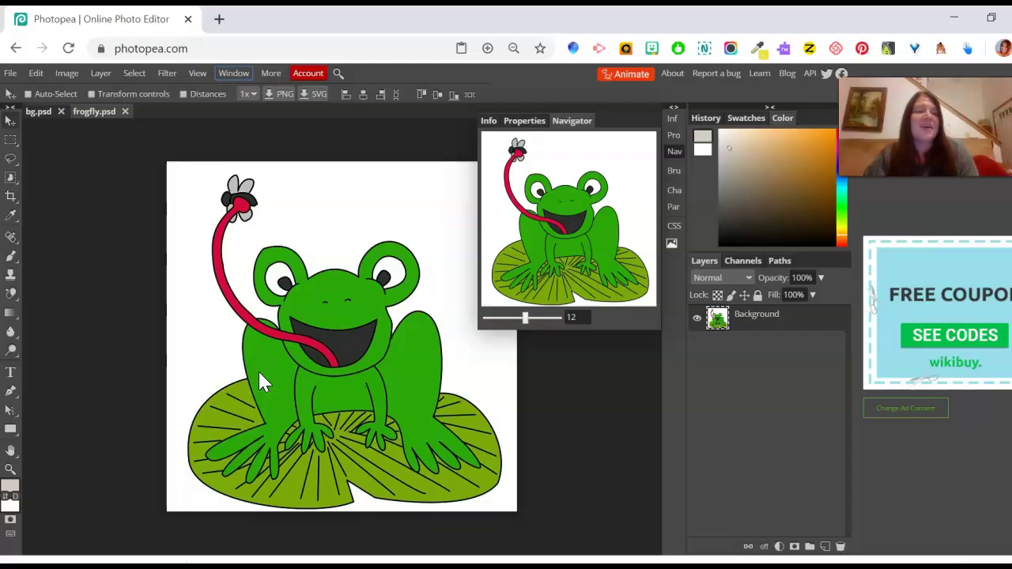
Crop the frogfly canvas to the fly at the tongue tip, then zoom in on it
left_click(10, 197)
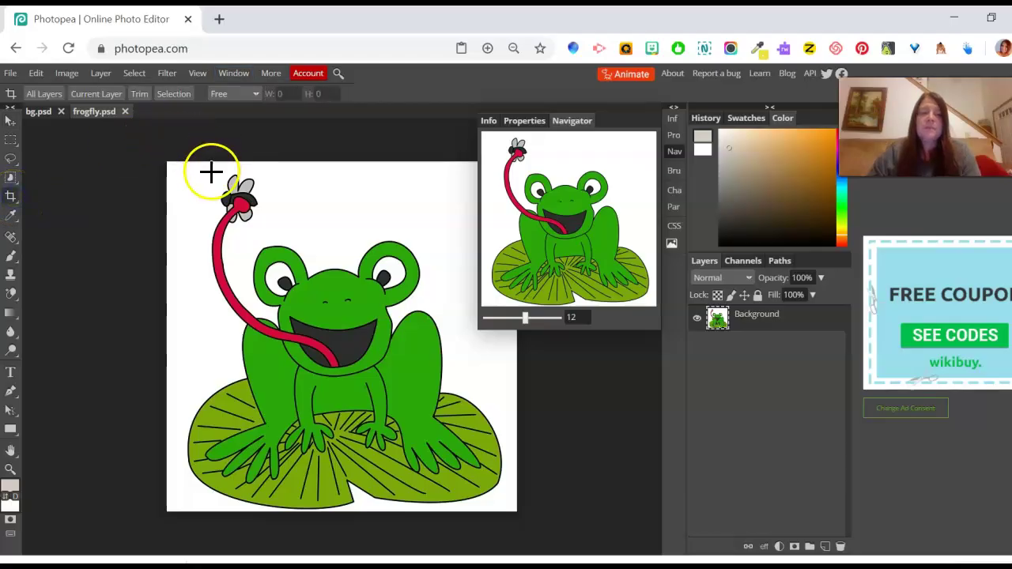
left_click_drag(218, 172, 262, 226)
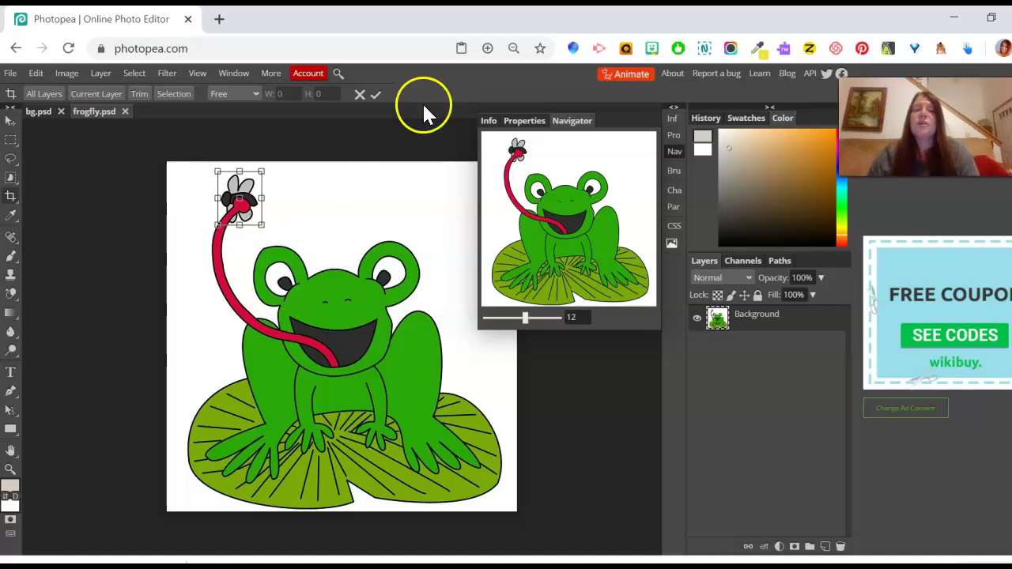
left_click(376, 95)
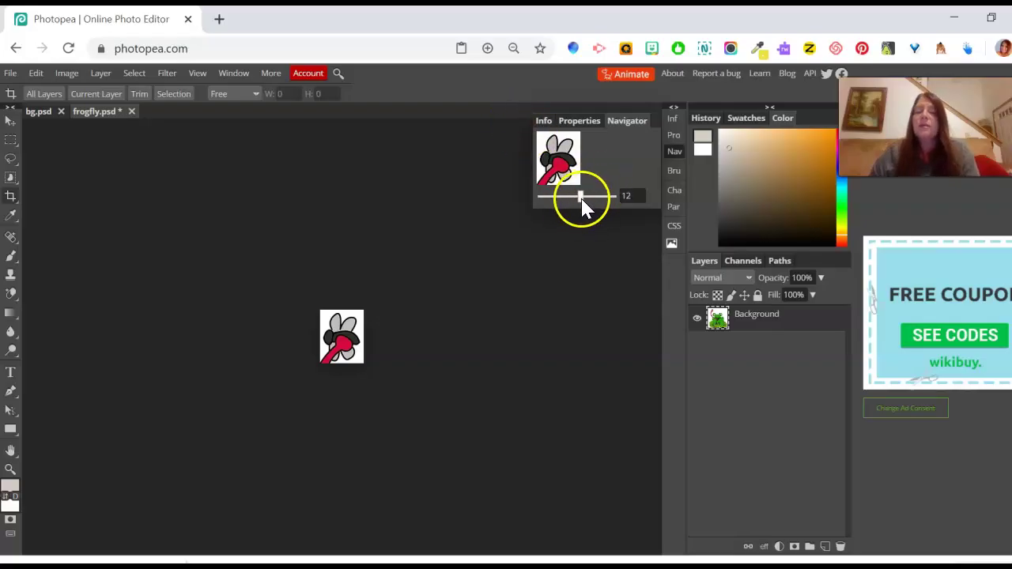
left_click_drag(583, 202, 601, 204)
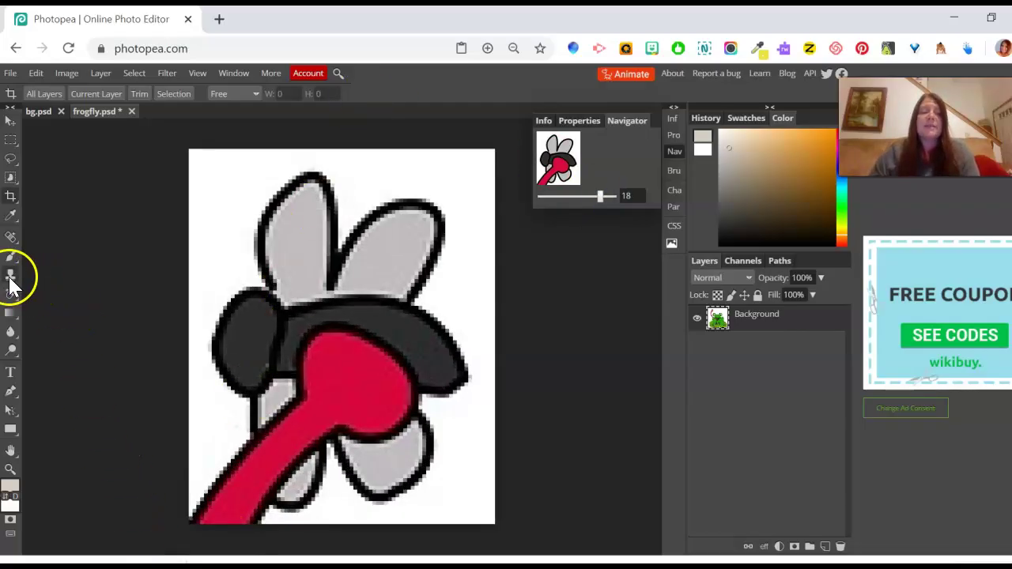
With the plain Eraser, erase the white top corners, the red tongue and the lower wing
left_click(12, 304)
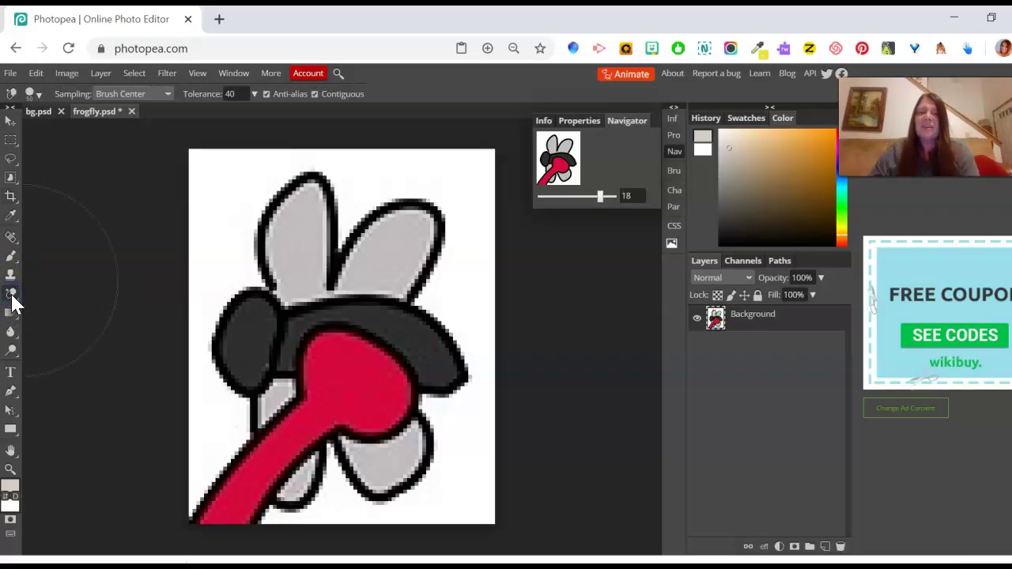
left_click(12, 299)
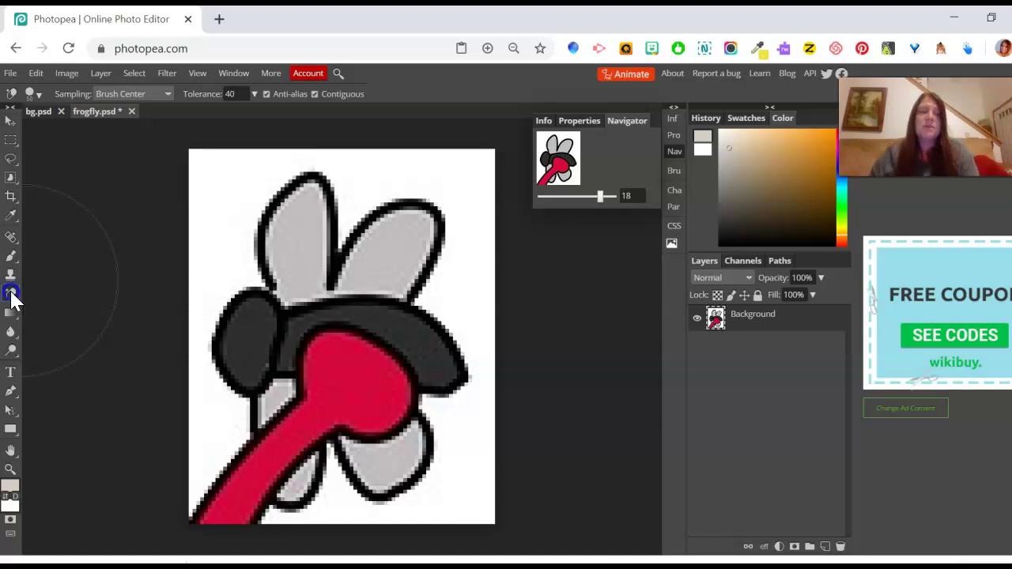
left_click(72, 294)
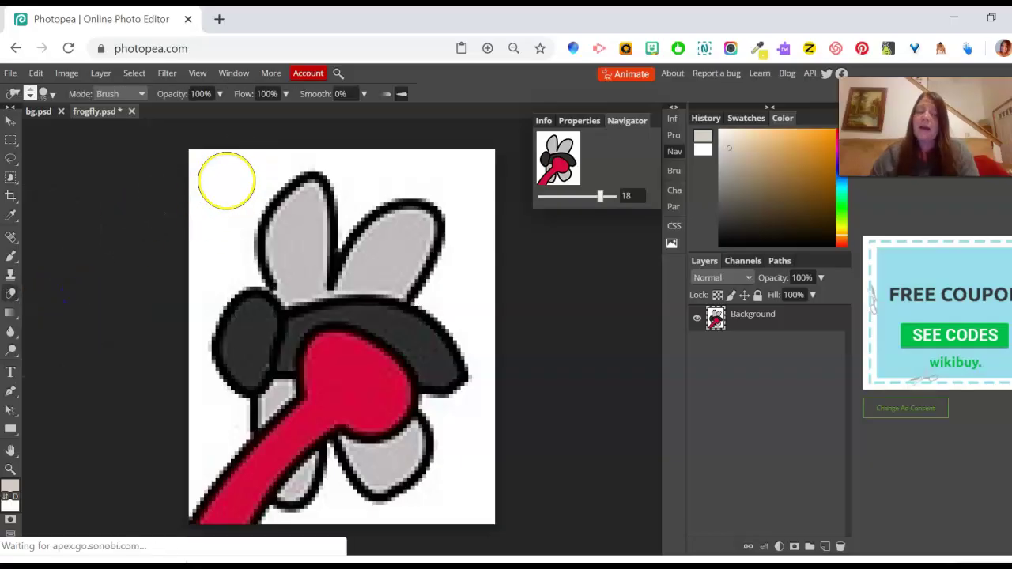
left_click_drag(207, 151, 170, 252)
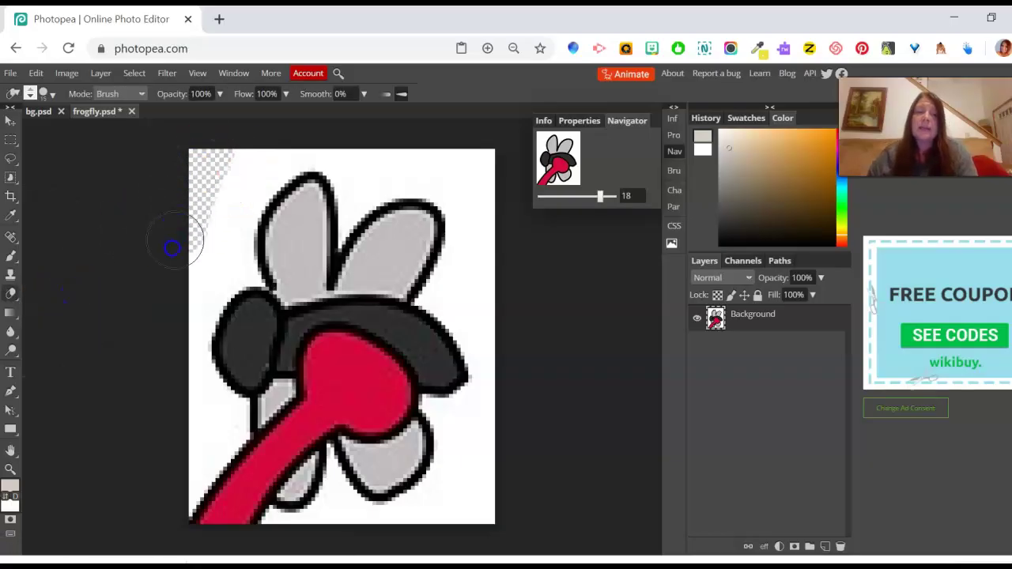
mouse_move(475, 163)
left_mouse_down()
mouse_move(490, 168)
mouse_move(488, 300)
mouse_move(511, 296)
left_mouse_up()
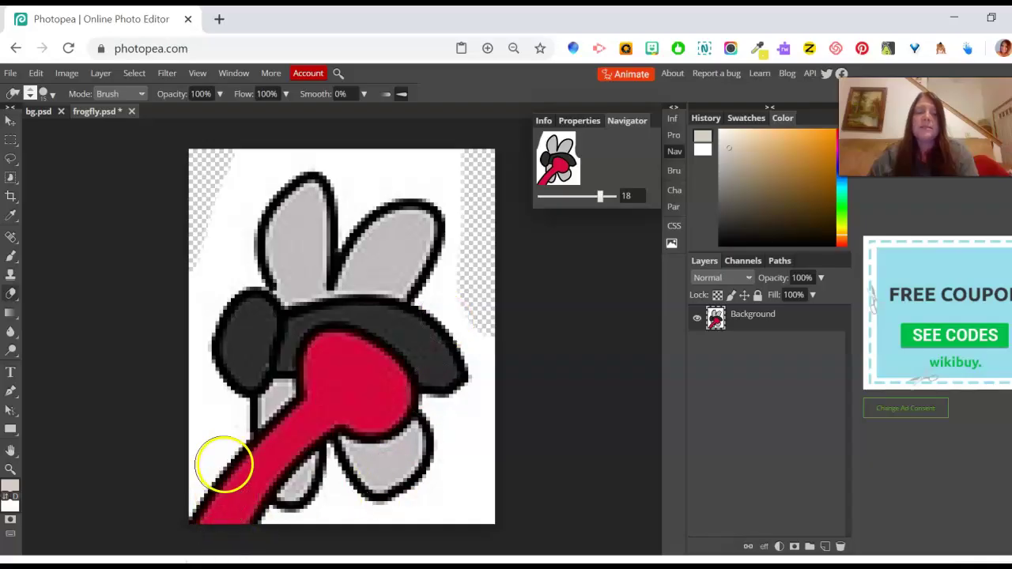
mouse_move(271, 422)
left_mouse_down()
mouse_move(198, 548)
mouse_move(255, 501)
mouse_move(308, 434)
mouse_move(307, 406)
mouse_move(340, 351)
mouse_move(371, 367)
mouse_move(402, 421)
mouse_move(398, 373)
mouse_move(385, 450)
mouse_move(398, 466)
mouse_move(418, 442)
mouse_move(395, 503)
mouse_move(365, 408)
mouse_move(300, 539)
mouse_move(295, 528)
mouse_move(368, 499)
mouse_move(323, 476)
mouse_move(290, 406)
left_mouse_up()
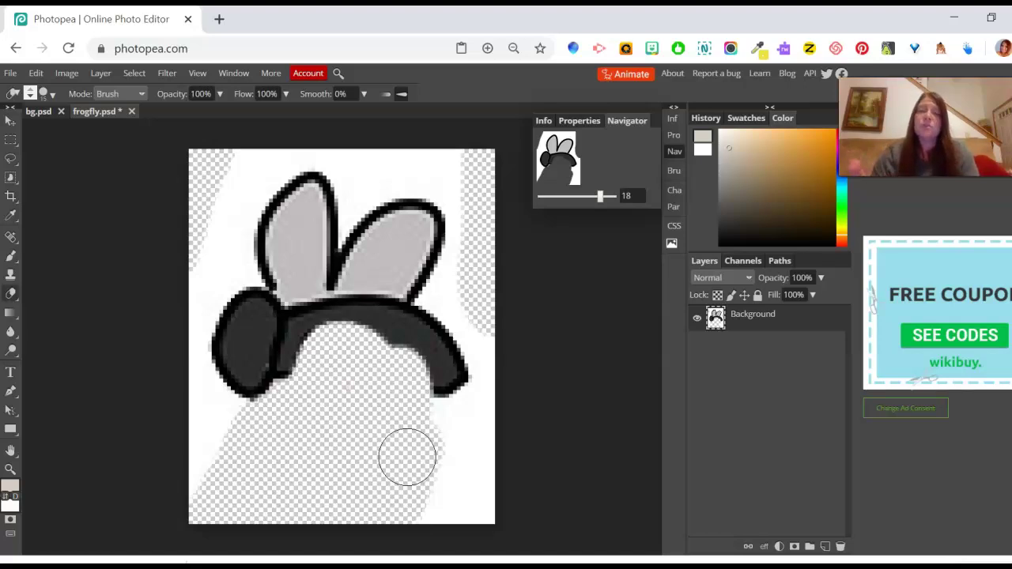
Erase more white along the fly's lower right edge and make a first brush stroke
left_click_drag(406, 457, 402, 422)
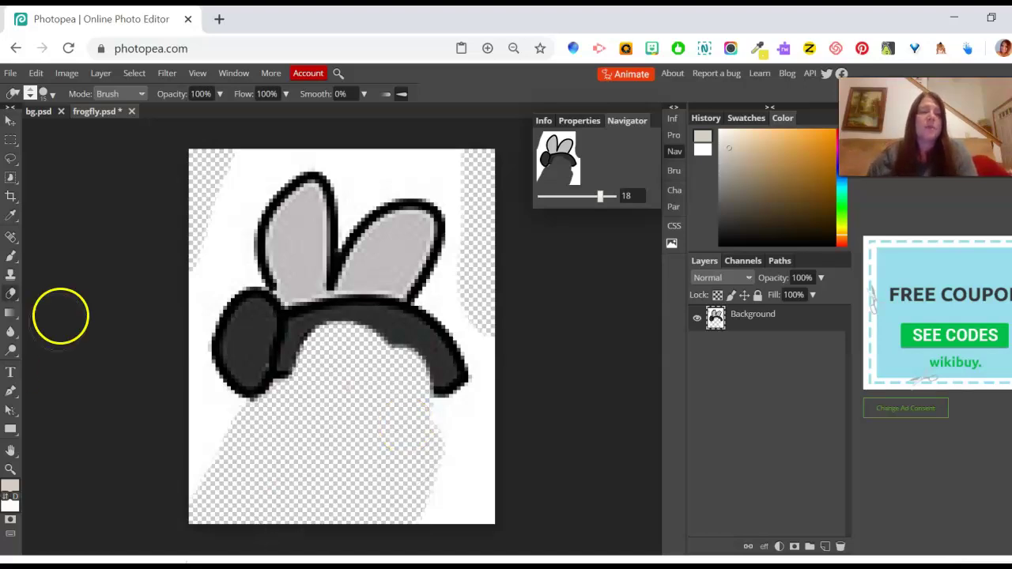
left_click(11, 256)
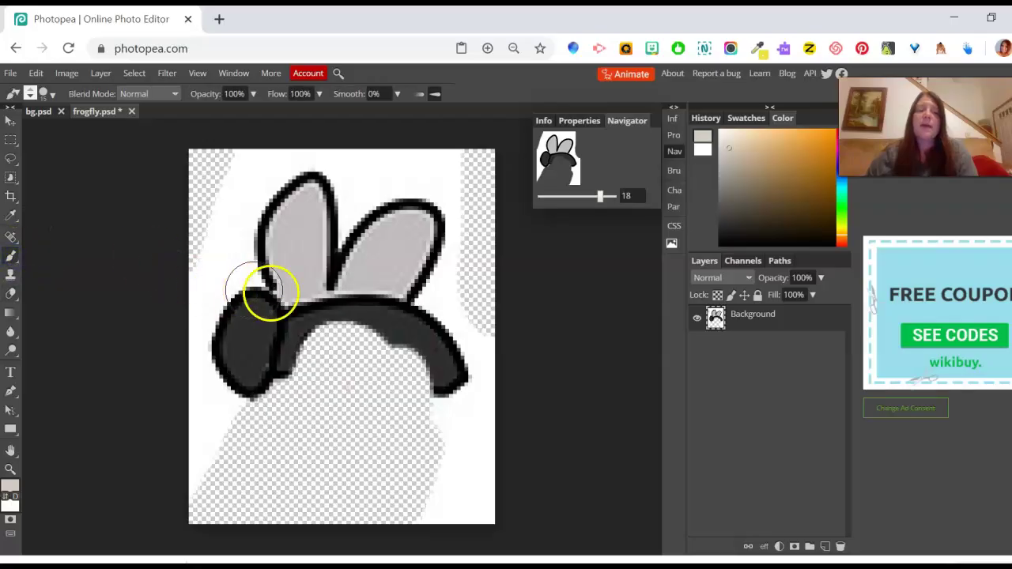
mouse_move(287, 290)
left_mouse_down()
mouse_move(292, 340)
mouse_move(312, 333)
mouse_move(330, 352)
mouse_move(338, 317)
mouse_move(302, 350)
mouse_move(251, 346)
left_mouse_up()
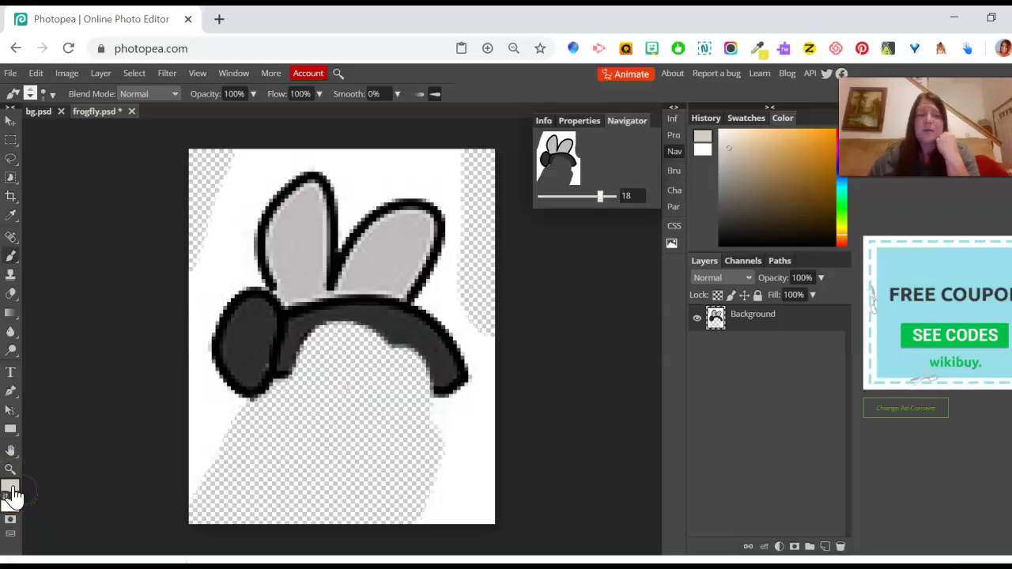
Sample dark grey 2d2d2d from the eye and paint the head and body inside the outlines
left_click(11, 489)
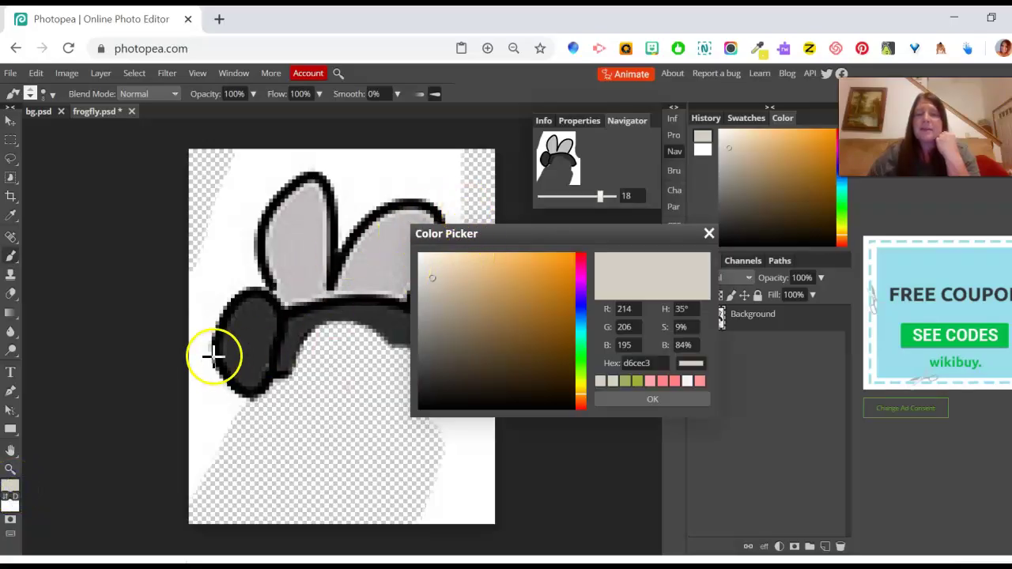
left_click(249, 334)
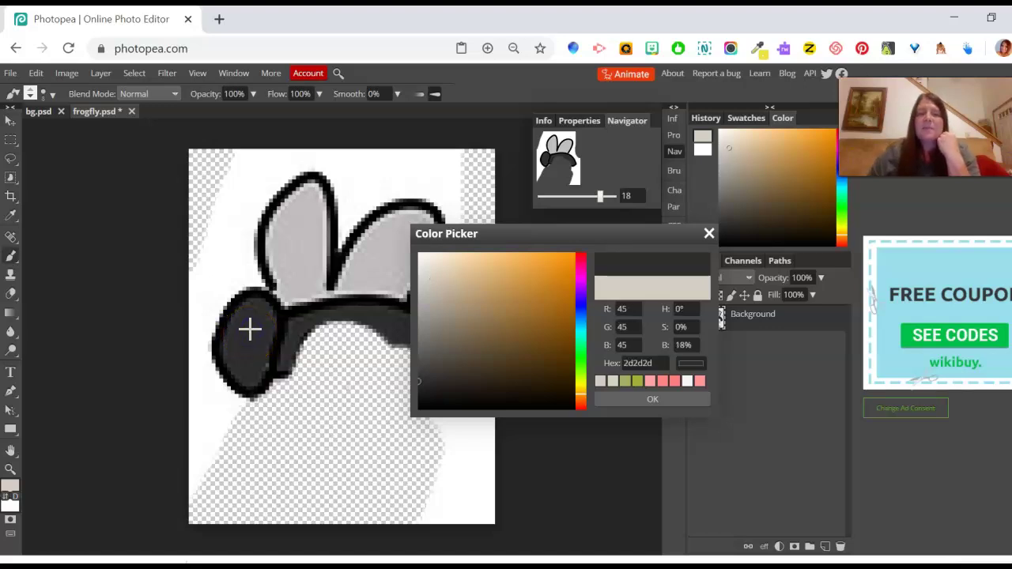
left_click(651, 398)
mouse_move(316, 354)
left_mouse_down()
mouse_move(380, 320)
mouse_move(433, 366)
mouse_move(431, 380)
mouse_move(338, 400)
mouse_move(297, 367)
mouse_move(370, 341)
mouse_move(342, 376)
left_mouse_up()
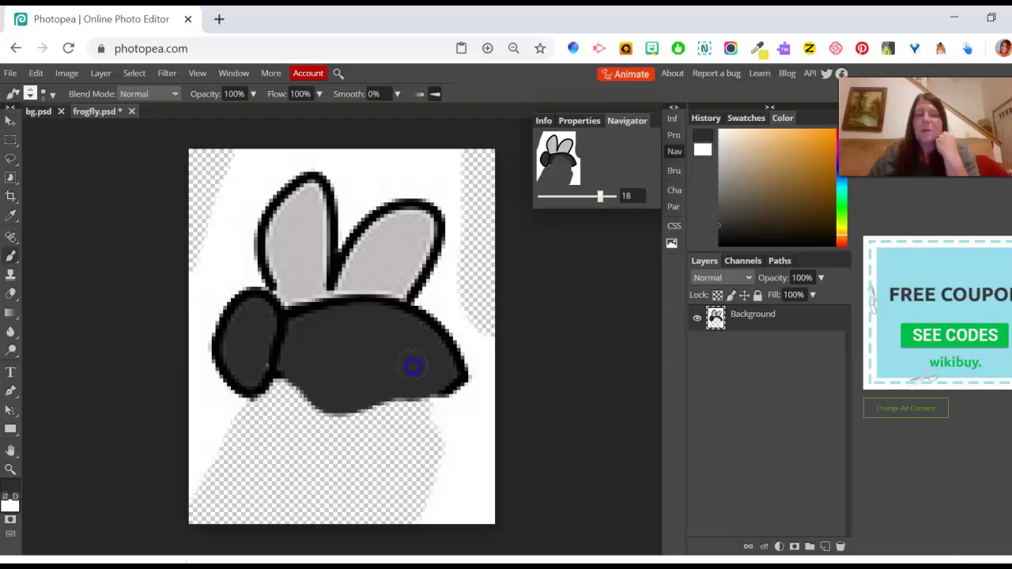
mouse_move(413, 367)
left_mouse_down()
mouse_move(406, 394)
mouse_move(346, 412)
mouse_move(295, 377)
mouse_move(316, 388)
mouse_move(434, 380)
mouse_move(311, 389)
mouse_move(291, 377)
mouse_move(353, 370)
mouse_move(430, 387)
left_mouse_up()
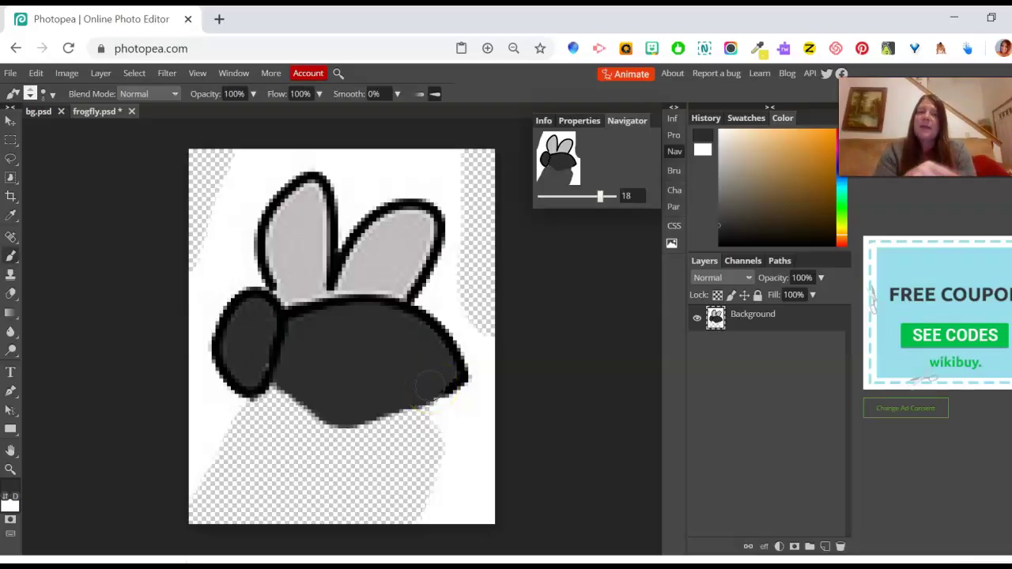
mouse_move(430, 384)
left_mouse_down()
mouse_move(376, 284)
mouse_move(393, 309)
mouse_move(296, 337)
mouse_move(268, 377)
mouse_move(254, 365)
mouse_move(270, 372)
mouse_move(305, 345)
left_mouse_up()
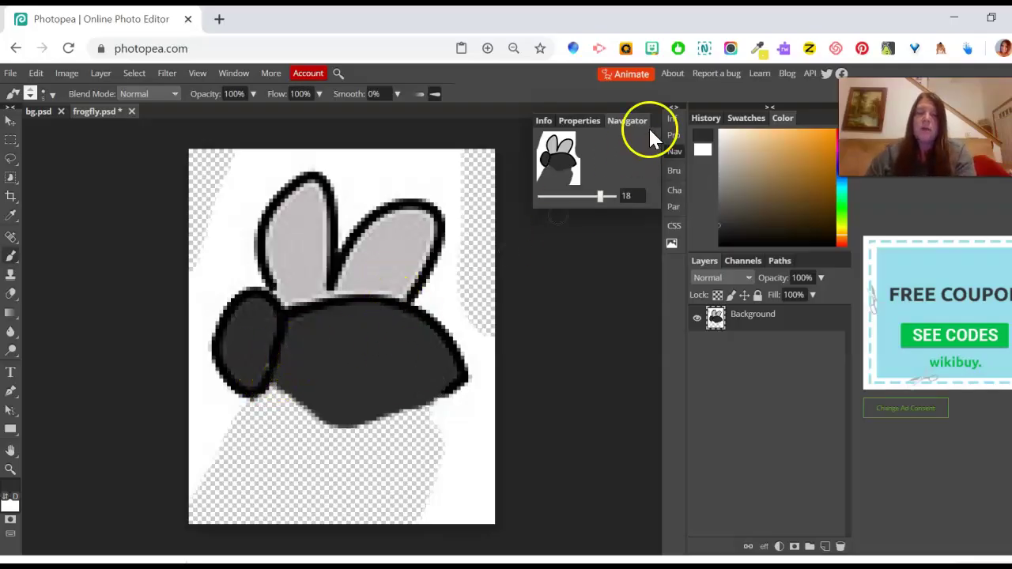
Zoom in on the fly and sample black from the eye outline as the paint colour
left_click(601, 198)
left_click_drag(601, 198, 610, 197)
scroll(466, 379, "down", 2)
scroll(370, 392, "up", 2)
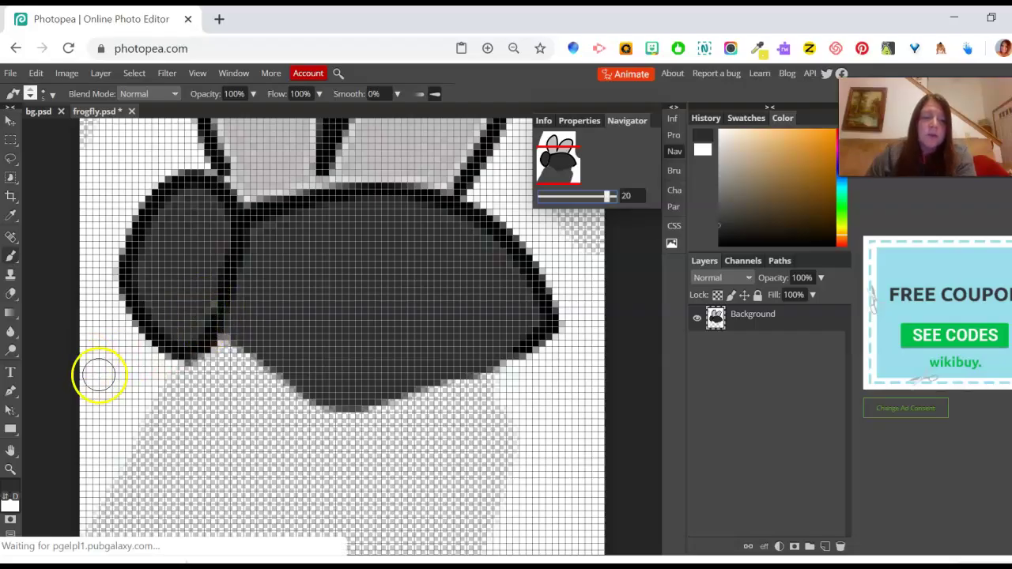
left_click(8, 500)
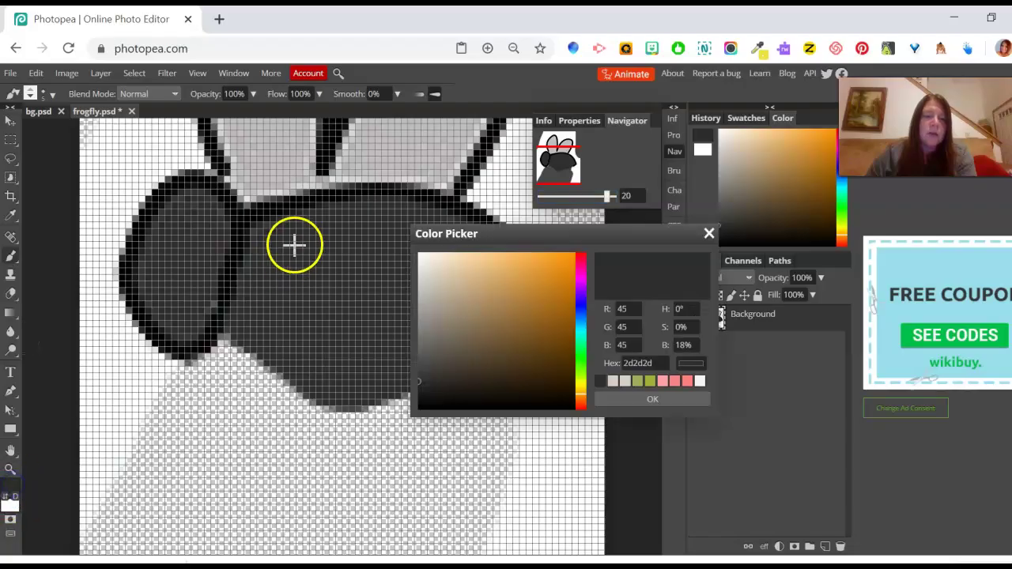
left_click(226, 276)
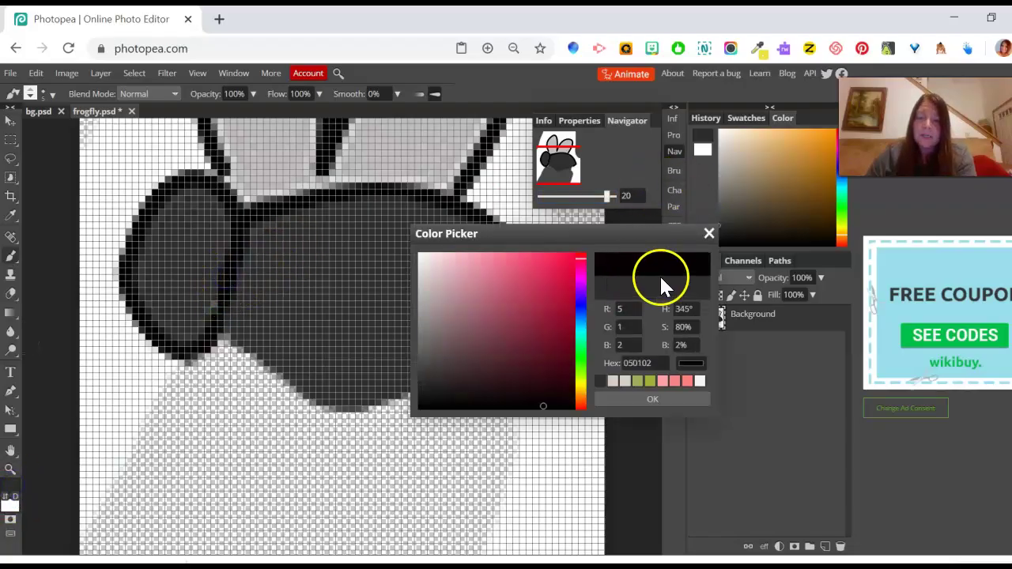
left_click(643, 400)
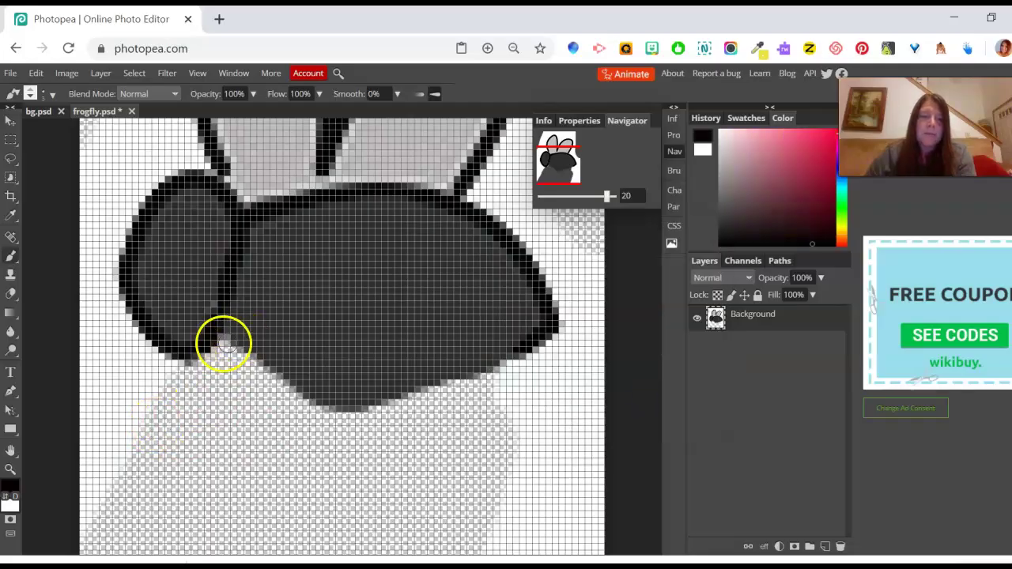
Redraw the black outline from below the eye along the body's lower edge
left_click(225, 335)
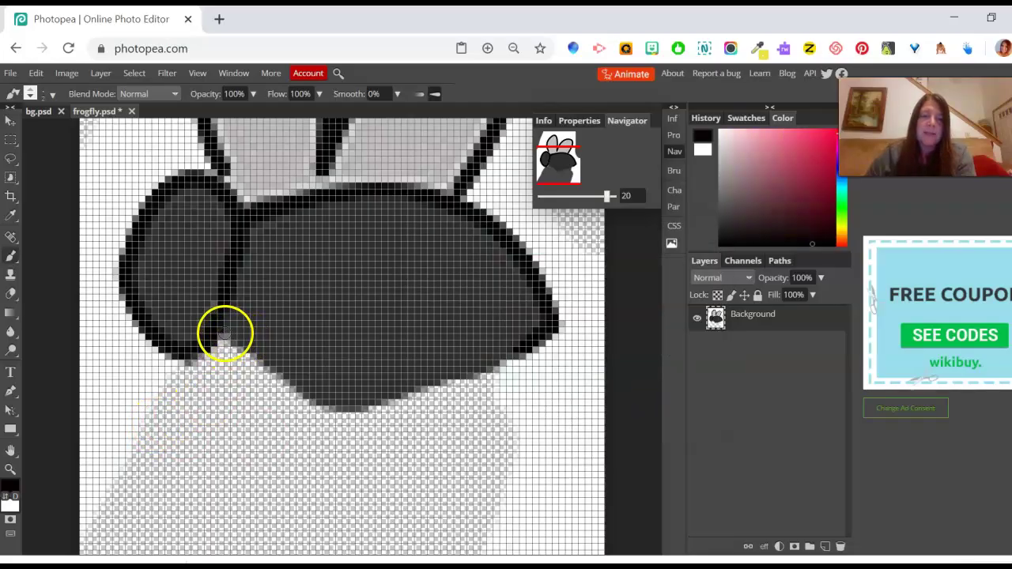
left_click_drag(225, 335, 234, 344)
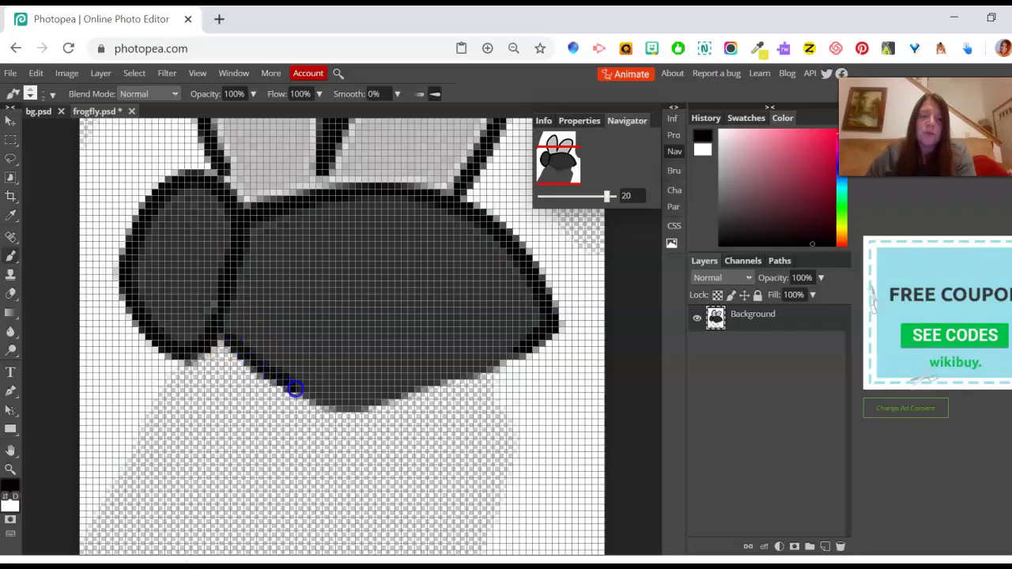
mouse_move(456, 368)
left_mouse_down()
mouse_move(546, 336)
mouse_move(580, 275)
mouse_move(507, 361)
left_mouse_up()
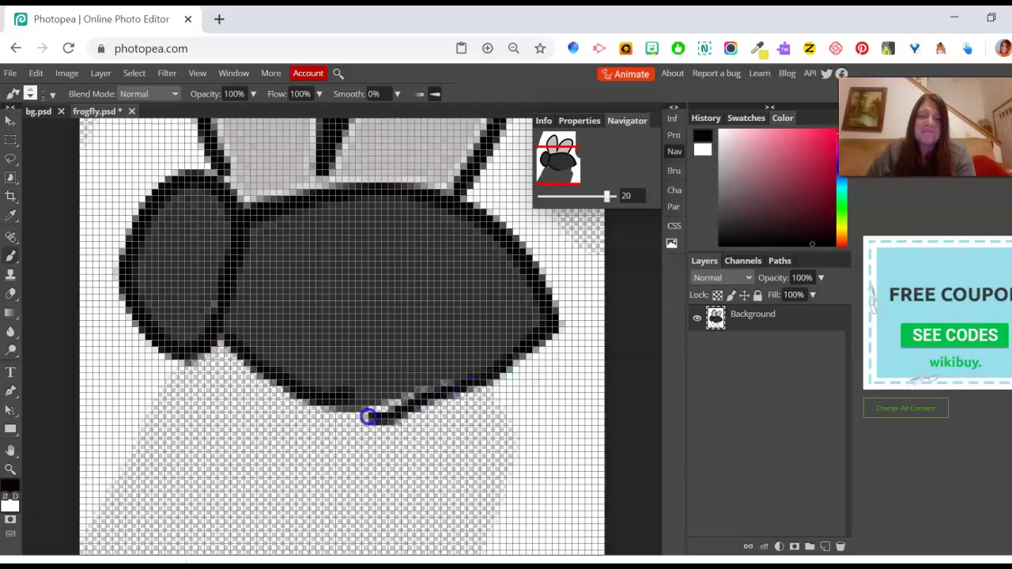
mouse_move(336, 408)
left_mouse_down()
mouse_move(380, 409)
mouse_move(461, 368)
mouse_move(436, 380)
mouse_move(448, 388)
left_mouse_up()
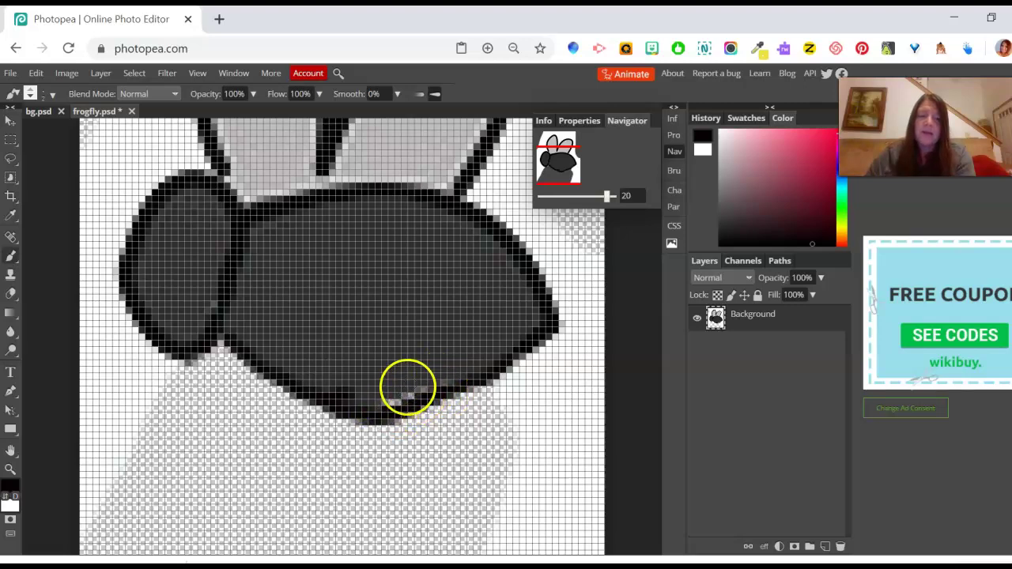
Switch back to dark grey, zoom out, and touch up the body fill and bottom outline
left_click(10, 486)
left_click_drag(348, 291, 322, 296)
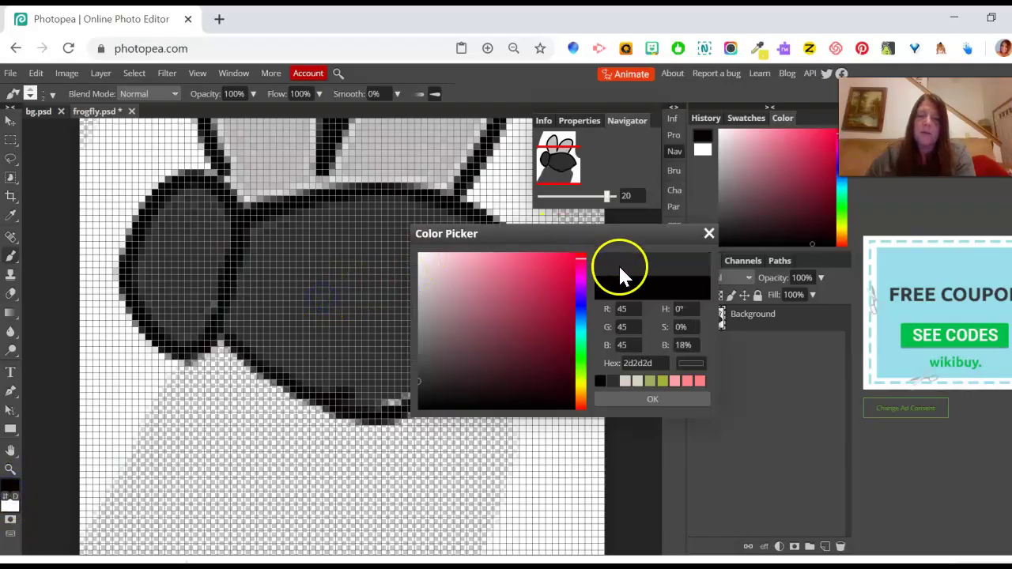
left_click(650, 399)
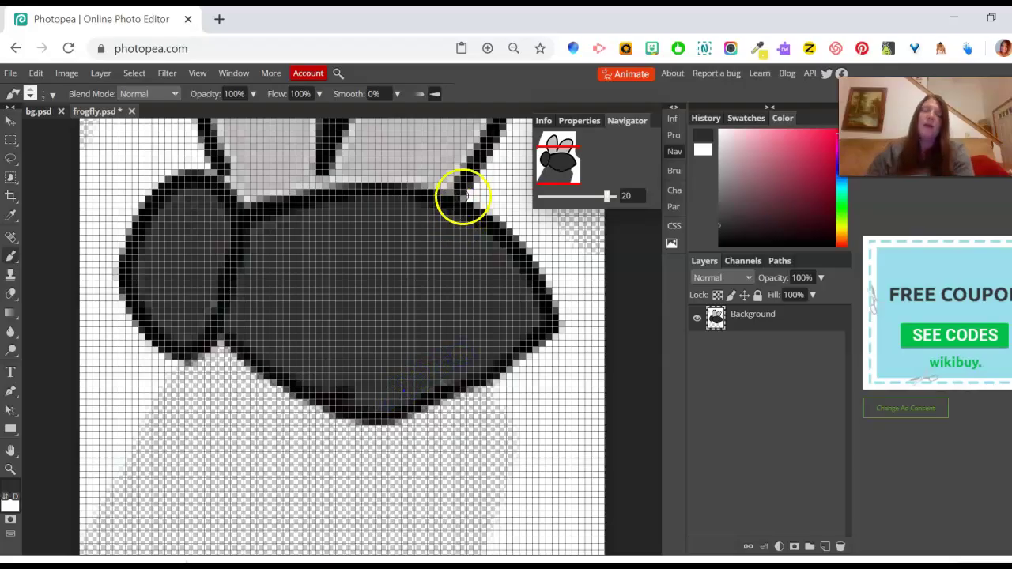
left_click_drag(607, 202, 599, 197)
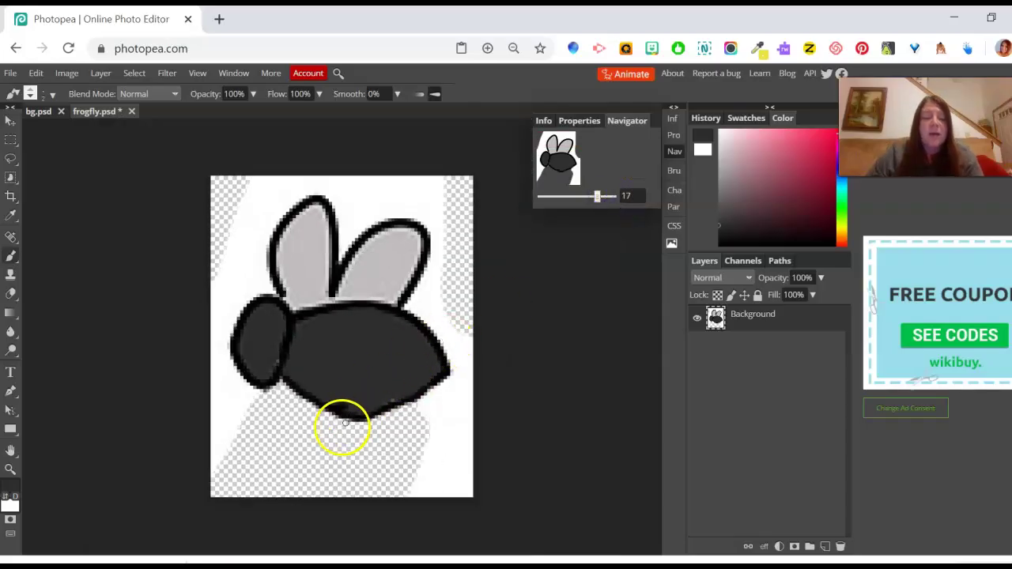
left_click_drag(363, 403, 366, 409)
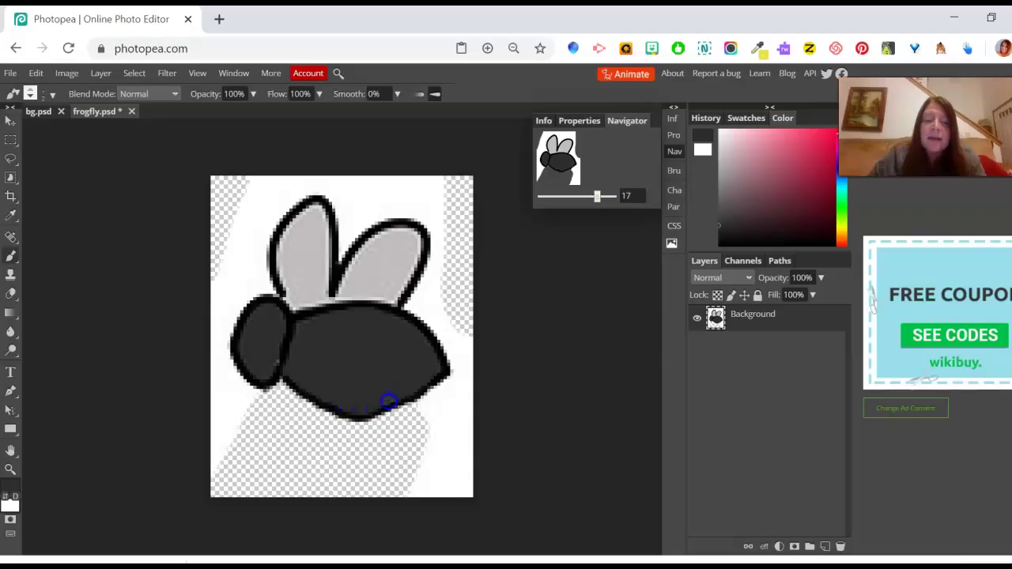
left_click(336, 356)
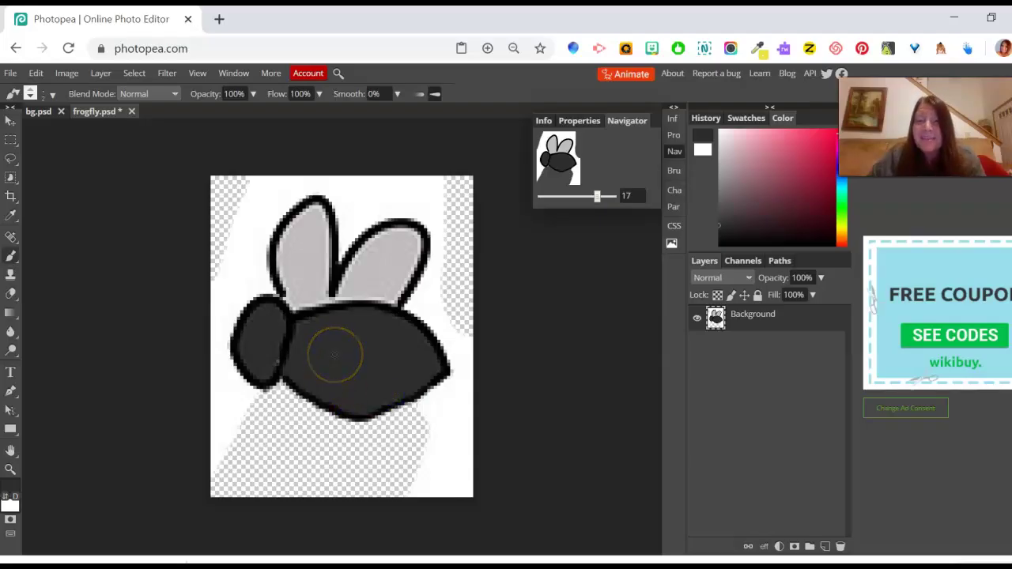
left_click(344, 341)
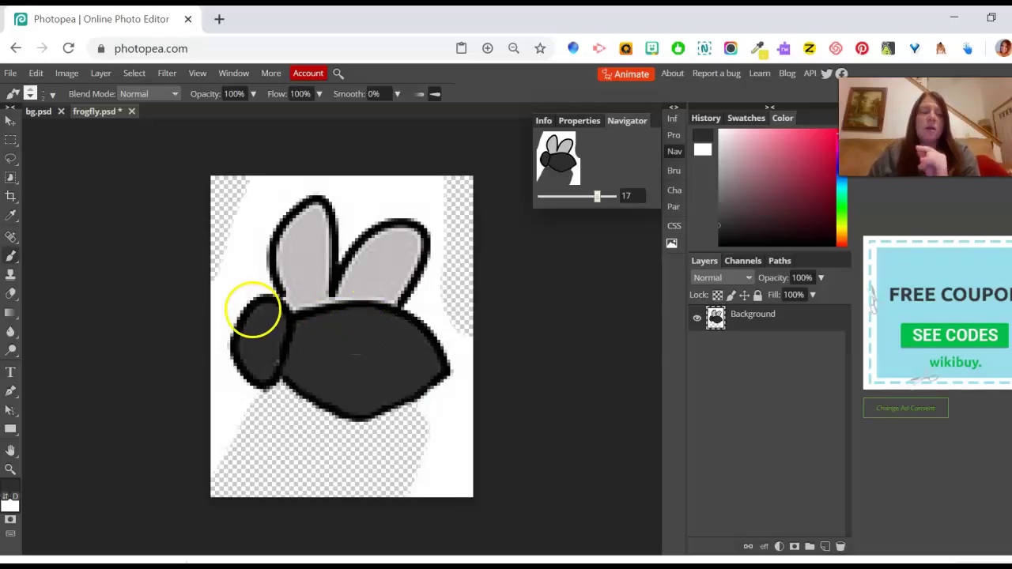
Use a smaller Background Eraser to clear white at the top-left, undoing one wing-outline slip
mouse_move(11, 294)
left_mouse_down()
mouse_move(68, 290)
mouse_move(63, 315)
left_mouse_up()
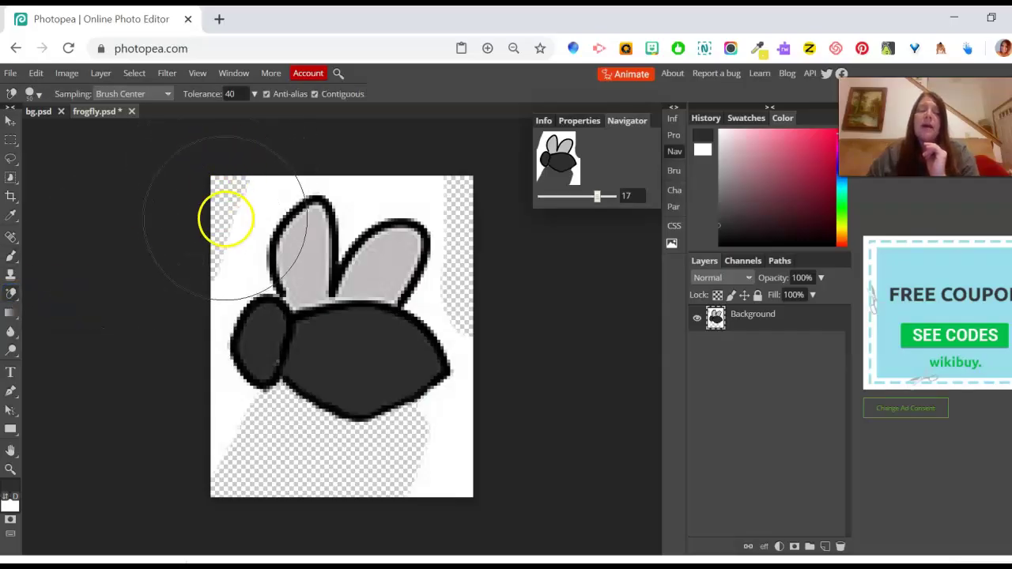
mouse_move(232, 234)
left_mouse_down()
mouse_move(224, 224)
mouse_move(237, 232)
mouse_move(248, 205)
mouse_move(253, 214)
mouse_move(248, 192)
left_mouse_up()
key("bracketleft")
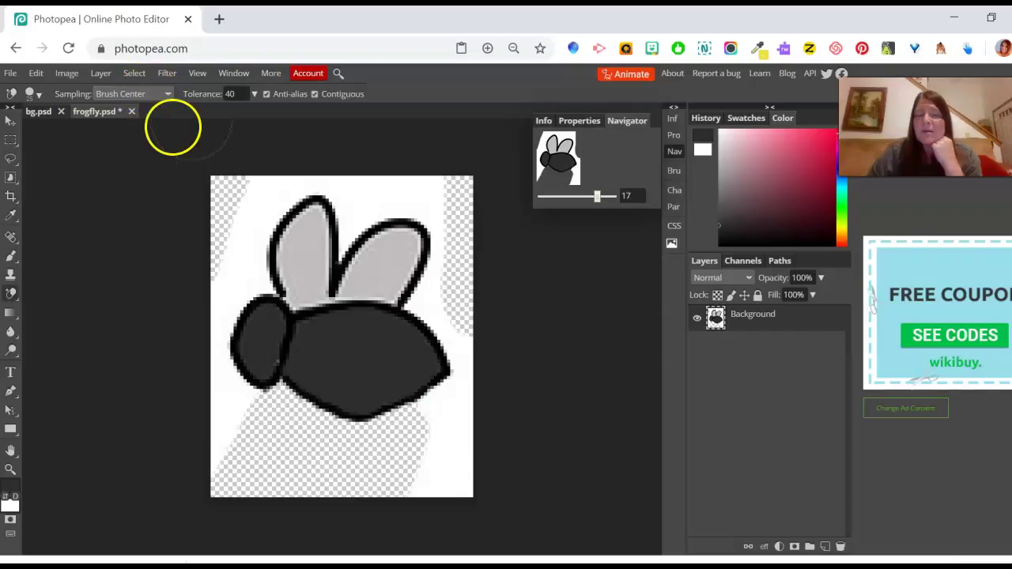
left_click_drag(255, 219, 267, 208)
left_click_drag(317, 163, 316, 194)
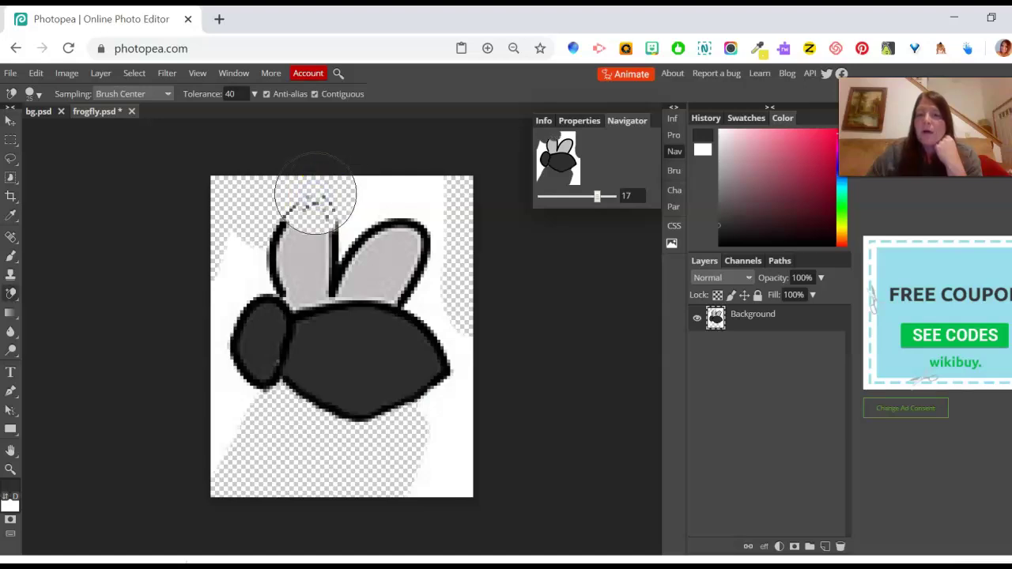
left_click_drag(316, 194, 324, 188)
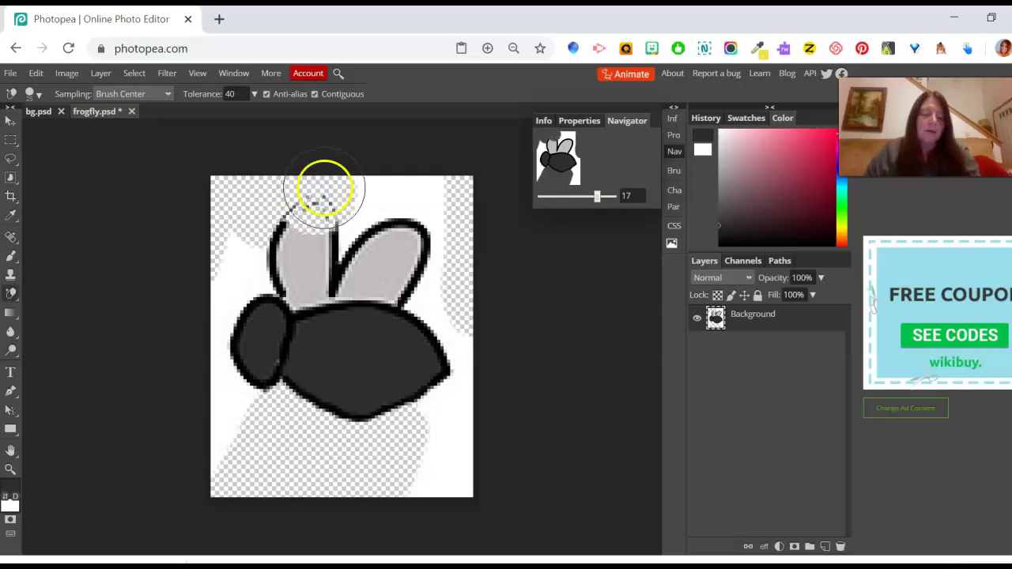
key("ctrl+z")
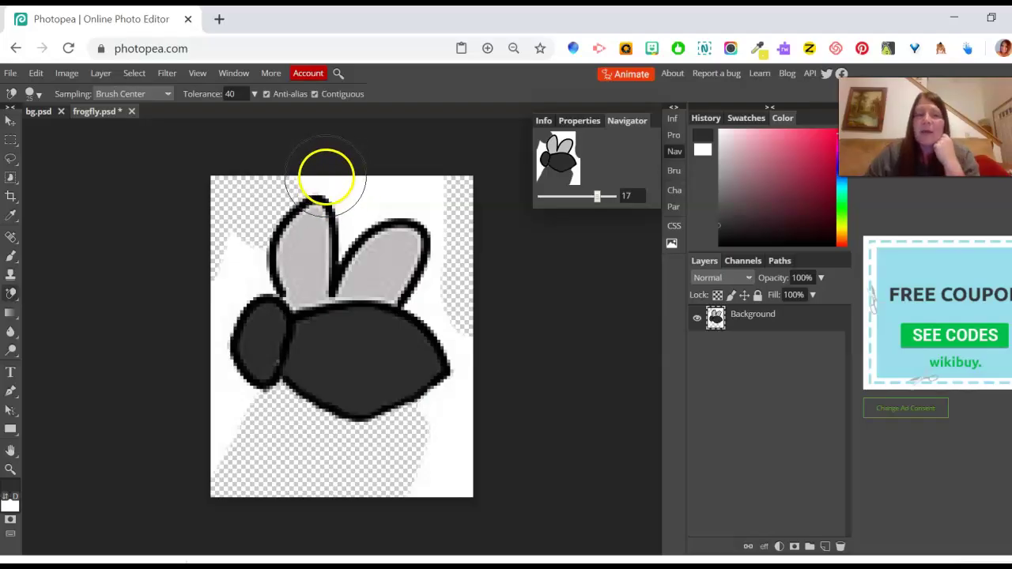
Erase the white between the wings and down the fly's right side
left_click_drag(325, 175, 353, 216)
left_click_drag(430, 151, 406, 190)
left_click(437, 242)
left_click_drag(437, 242, 443, 262)
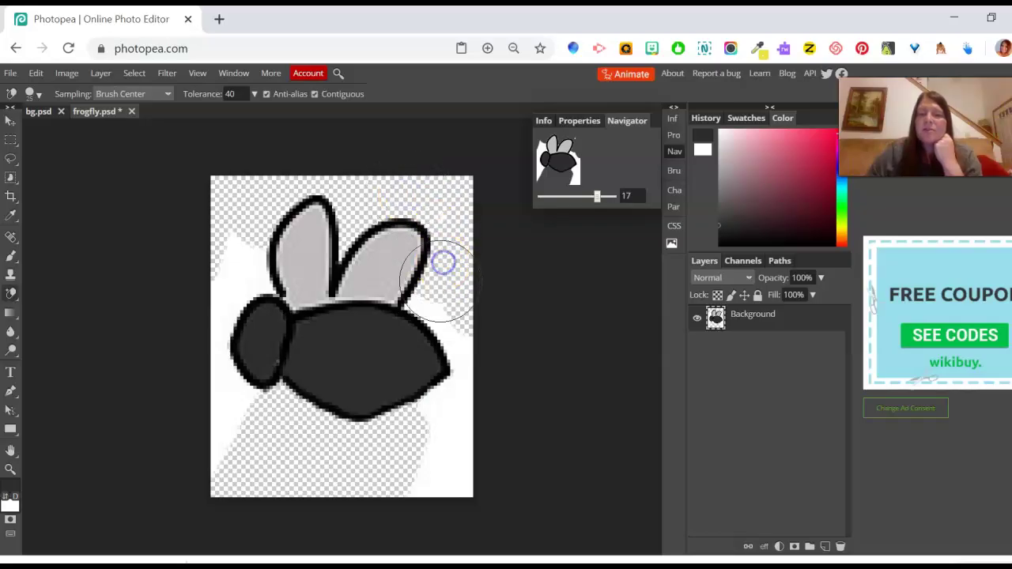
left_click(441, 305)
left_click(455, 359)
left_click_drag(455, 360, 464, 361)
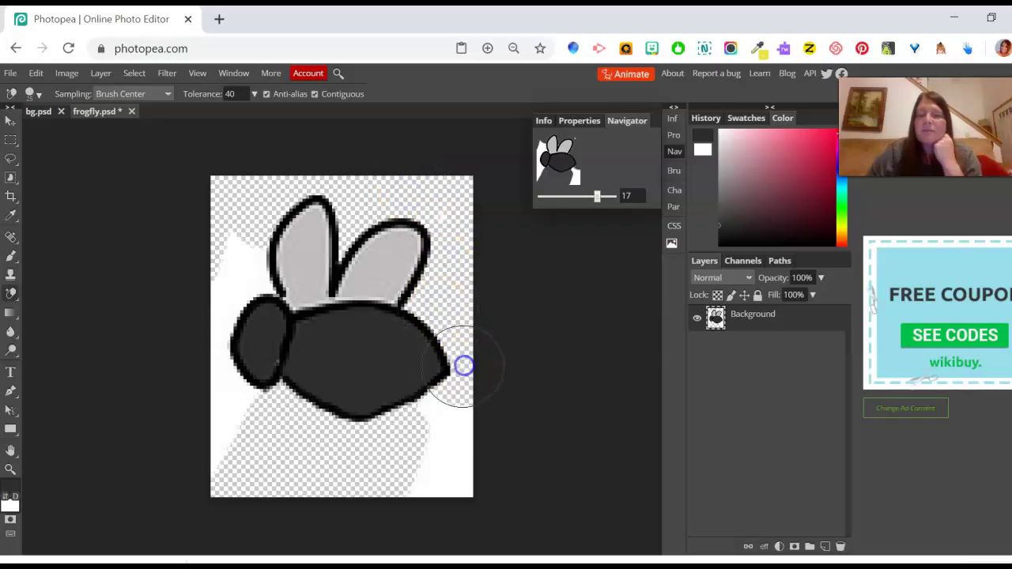
mouse_move(443, 415)
left_mouse_down()
mouse_move(436, 440)
mouse_move(434, 407)
mouse_move(418, 451)
mouse_move(464, 430)
left_mouse_up()
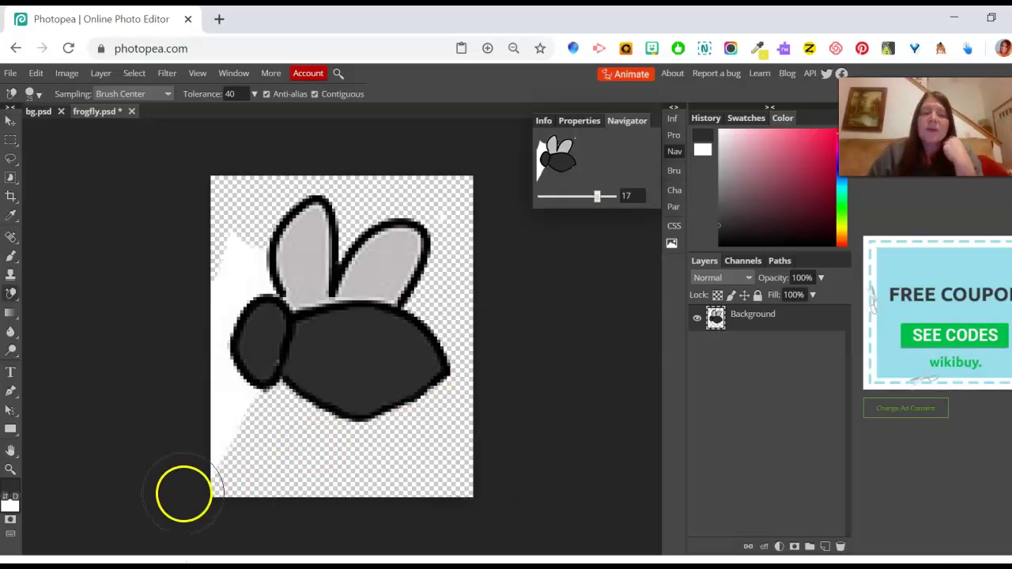
Clear the lower-left white patch and left-edge strip, check the History, then zoom in
left_click_drag(187, 493, 214, 451)
left_click(633, 125)
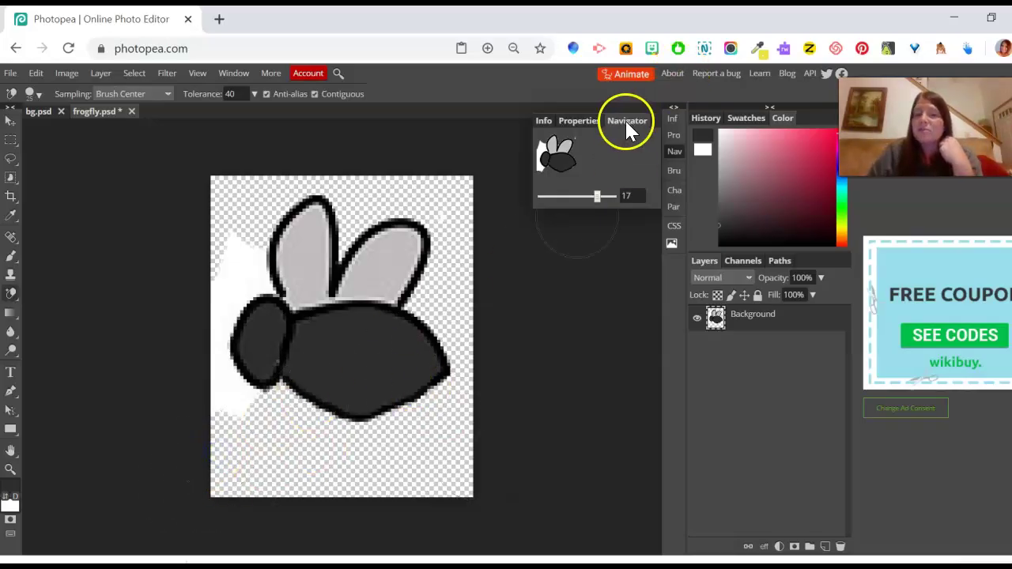
left_click(716, 118)
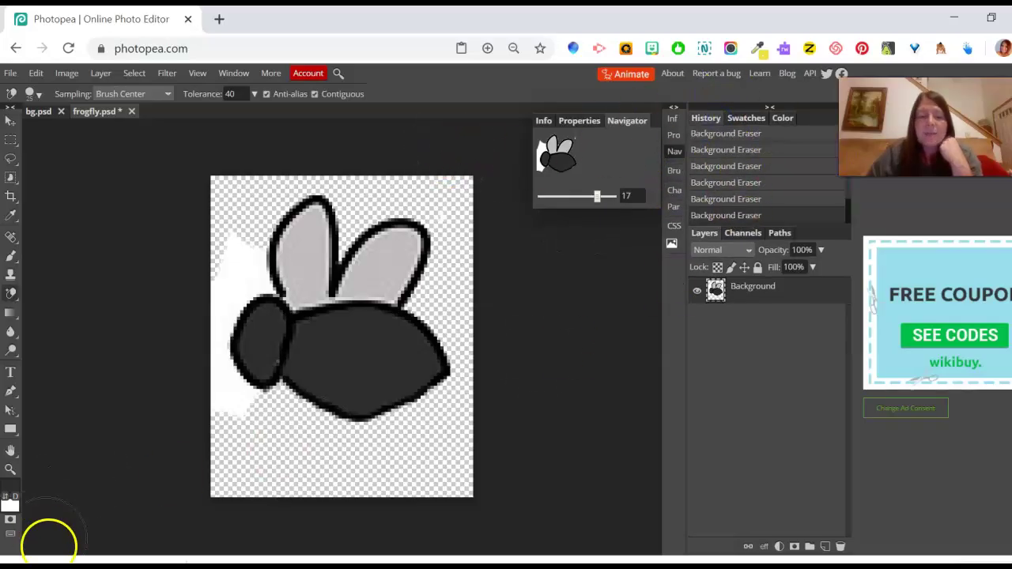
mouse_move(243, 386)
left_mouse_down()
mouse_move(248, 397)
mouse_move(233, 362)
mouse_move(215, 355)
mouse_move(211, 319)
mouse_move(237, 265)
mouse_move(260, 255)
mouse_move(244, 271)
mouse_move(238, 267)
mouse_move(417, 177)
mouse_move(454, 173)
left_mouse_up()
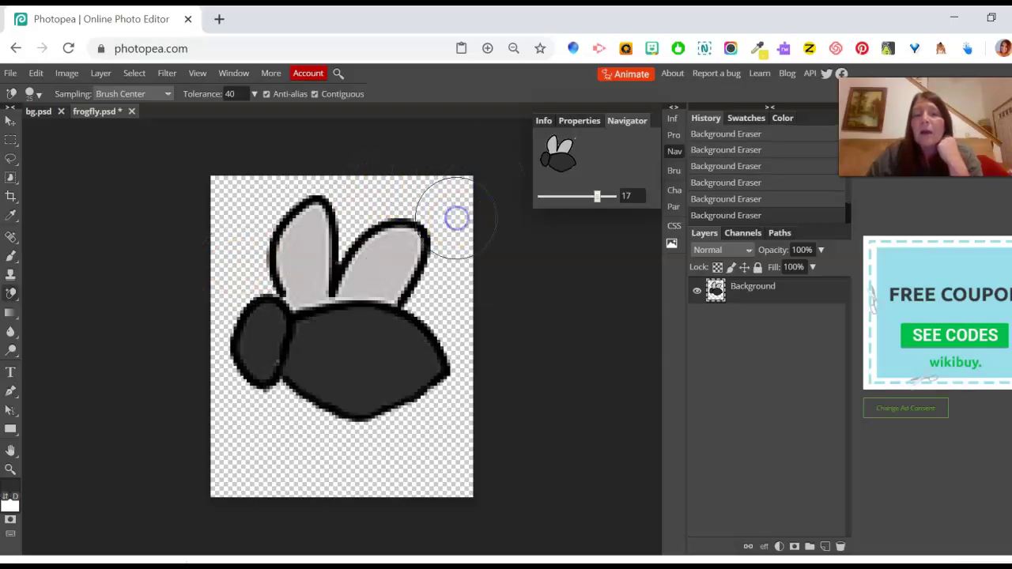
mouse_move(437, 222)
left_mouse_down()
mouse_move(463, 192)
mouse_move(561, 140)
mouse_move(553, 163)
mouse_move(594, 199)
left_mouse_up()
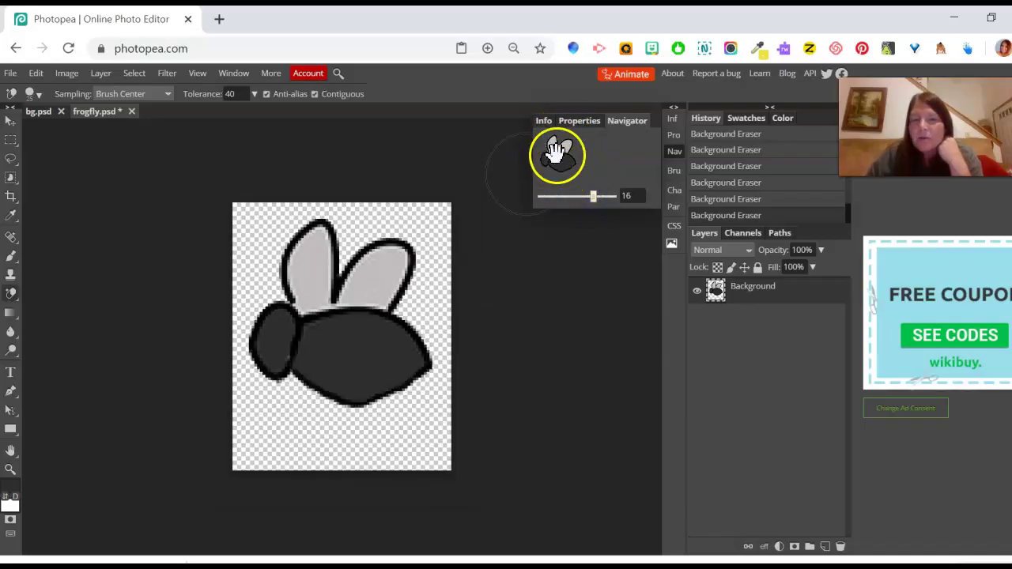
left_click_drag(590, 199, 601, 199)
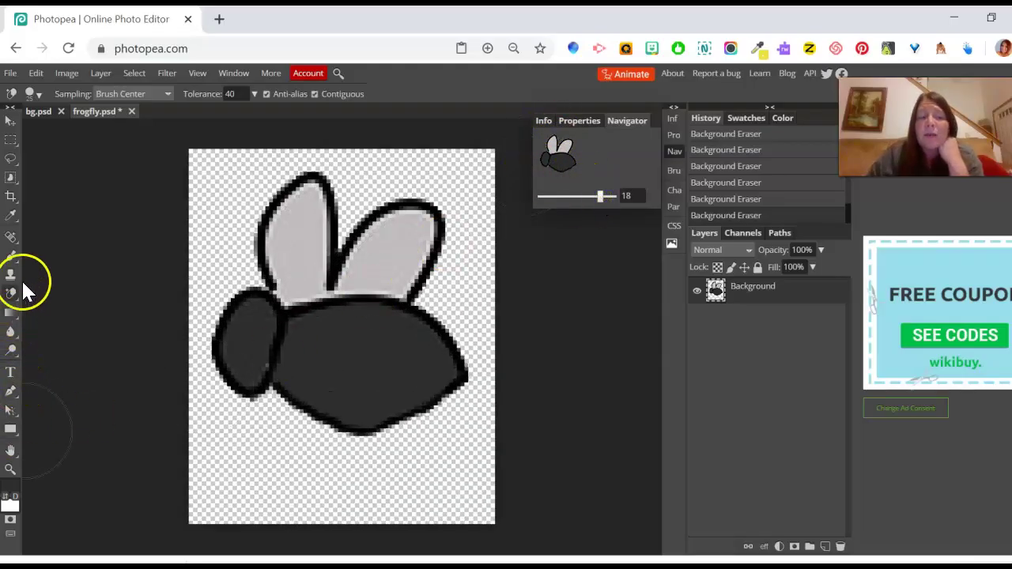
Switch to the regular Eraser and wipe stray pixels from the top and top-left of the canvas
right_click(11, 295)
left_click(40, 299)
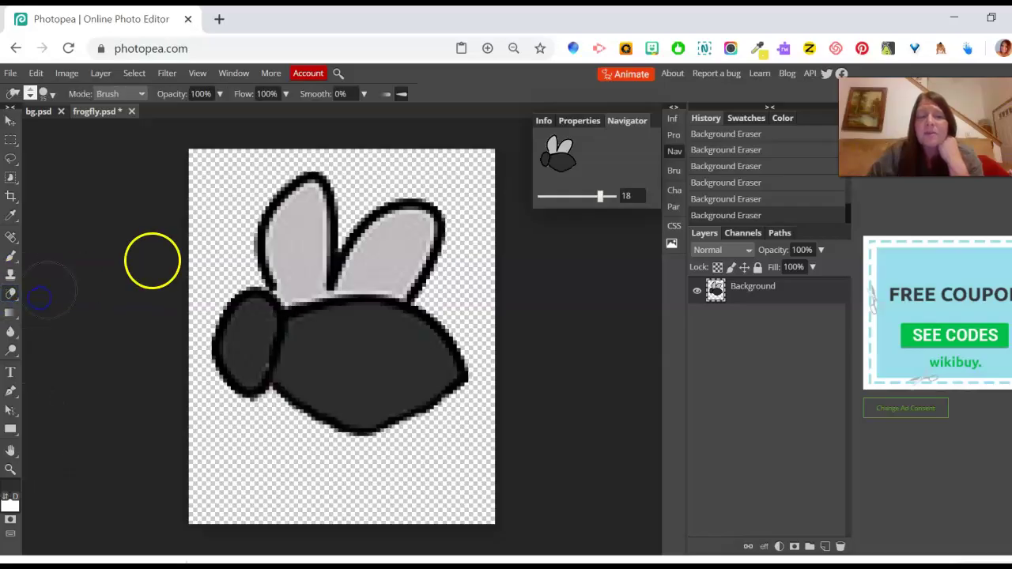
mouse_move(233, 187)
left_mouse_down()
mouse_move(214, 186)
mouse_move(263, 160)
left_mouse_up()
mouse_move(337, 145)
left_mouse_down()
mouse_move(361, 174)
mouse_move(419, 153)
mouse_move(498, 179)
mouse_move(479, 226)
mouse_move(482, 301)
left_mouse_up()
left_click_drag(237, 202, 255, 149)
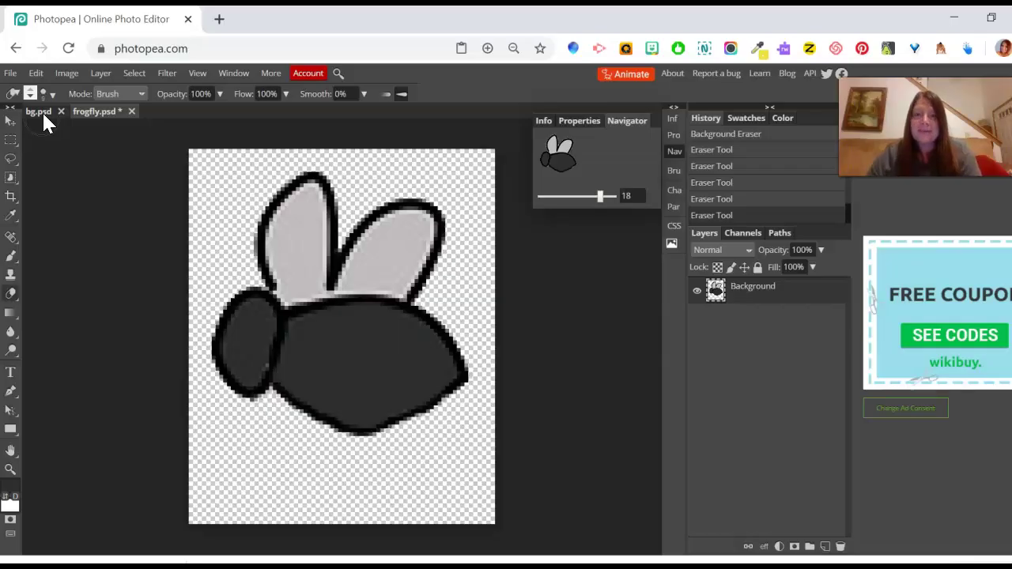
Select all of the frogfly canvas and copy it
left_click(136, 73)
left_click(153, 92)
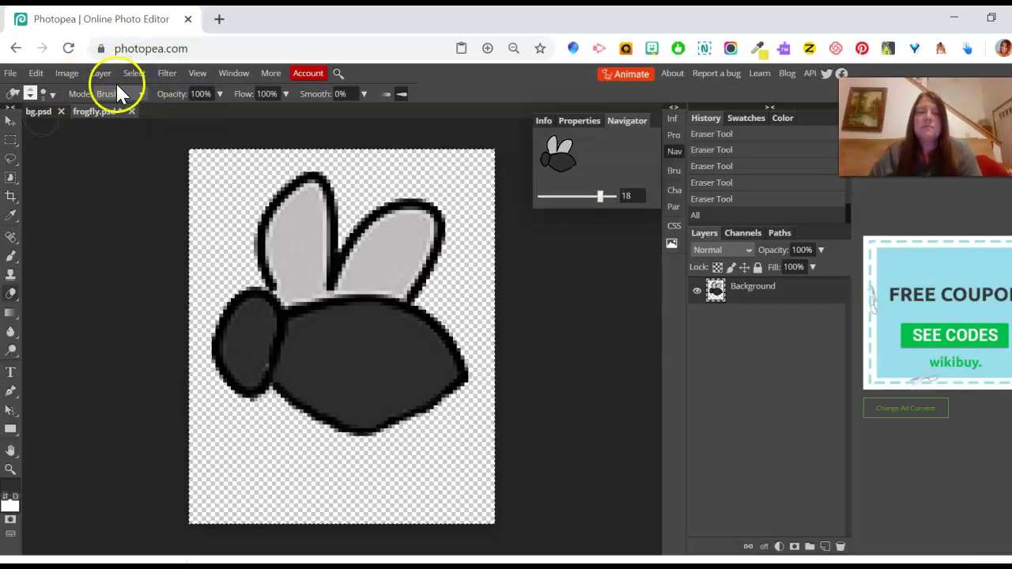
left_click(36, 72)
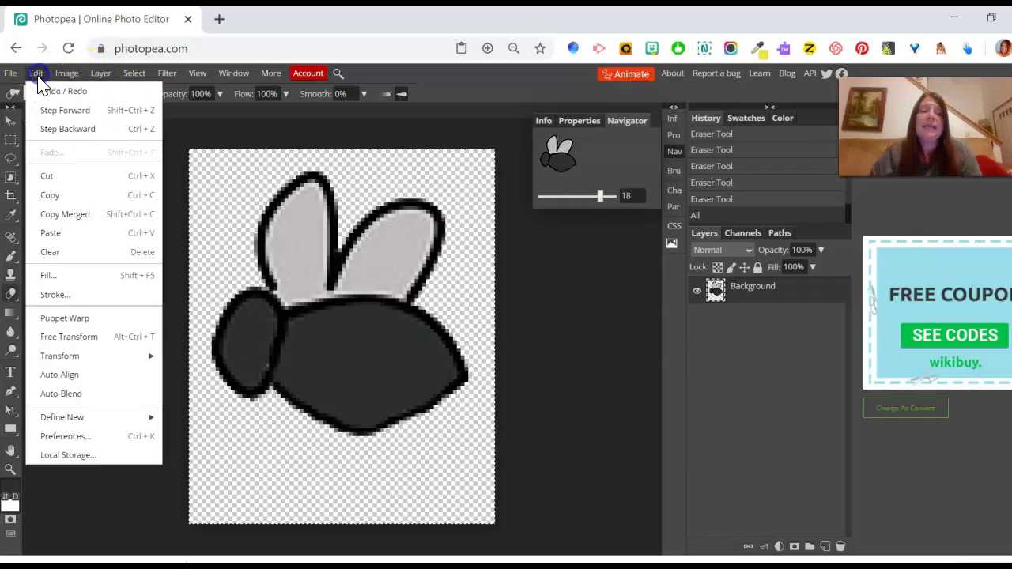
left_click(47, 195)
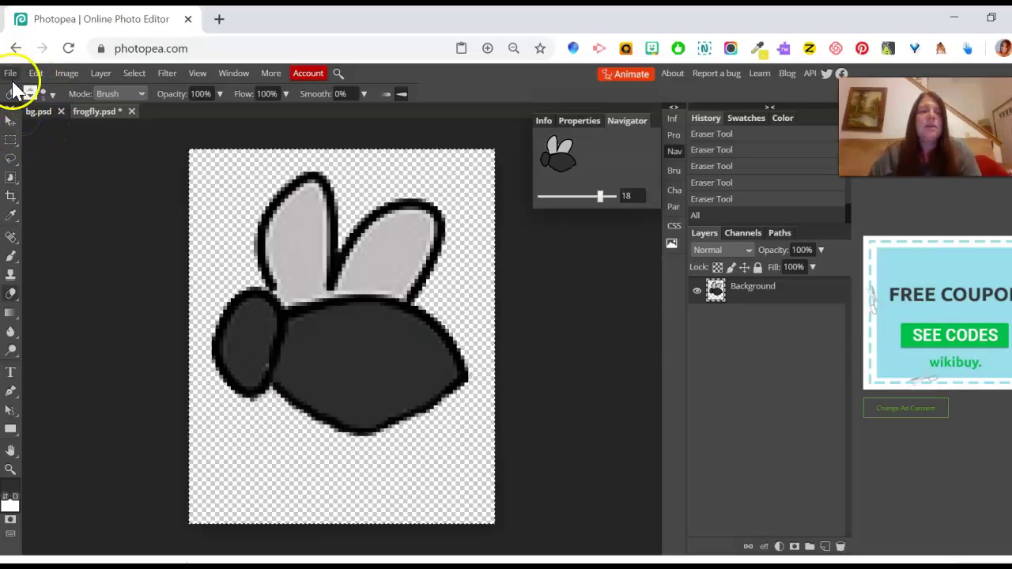
Paste the fly into bg.psd as a new layer
left_click(38, 112)
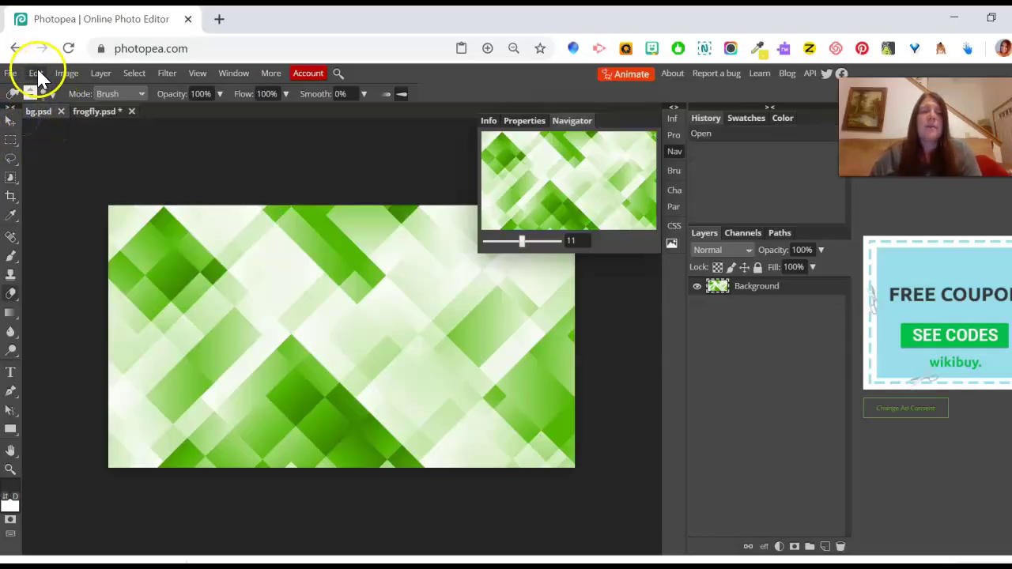
left_click(36, 74)
left_click(52, 232)
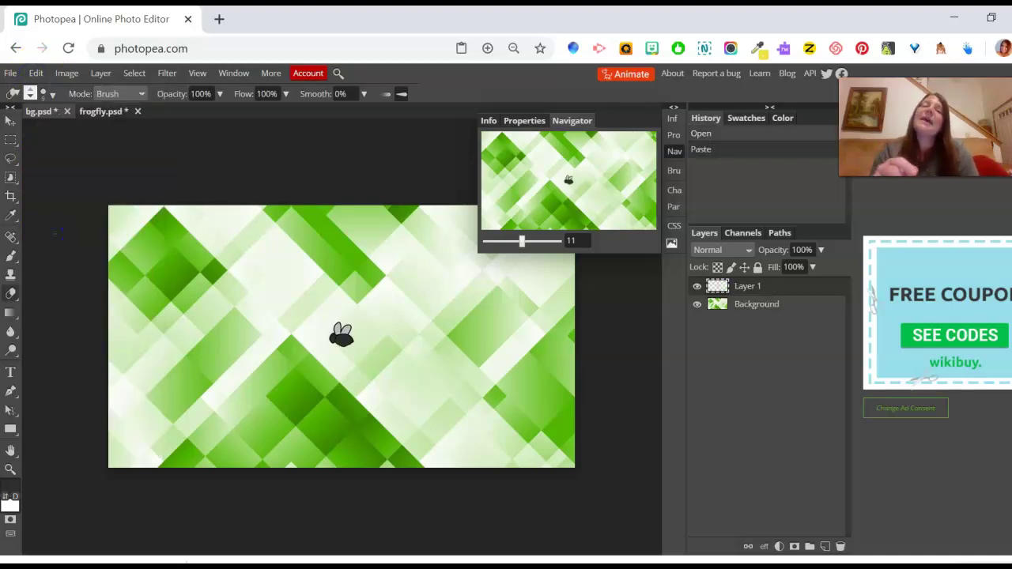
left_click(11, 73)
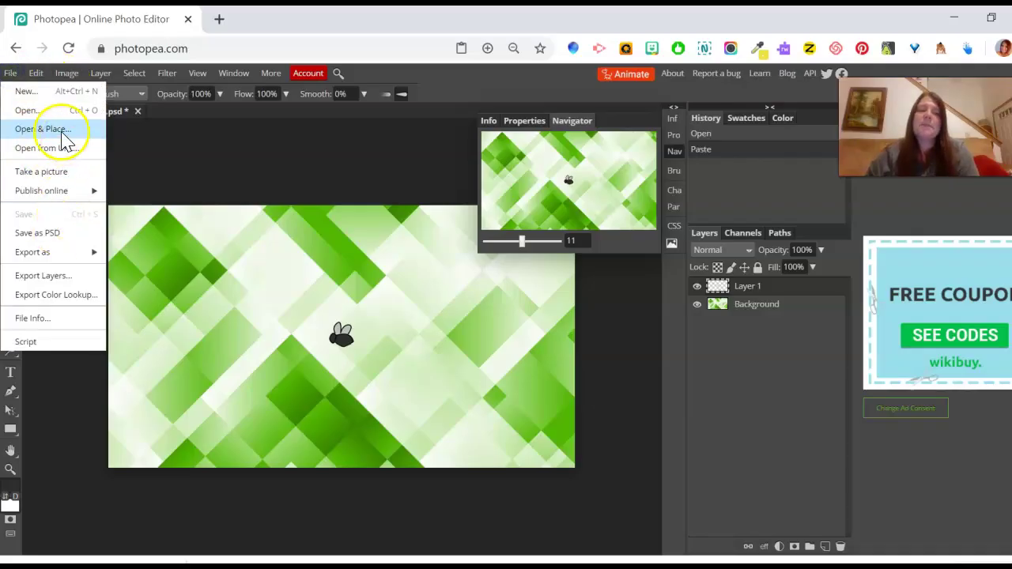
left_click(459, 65)
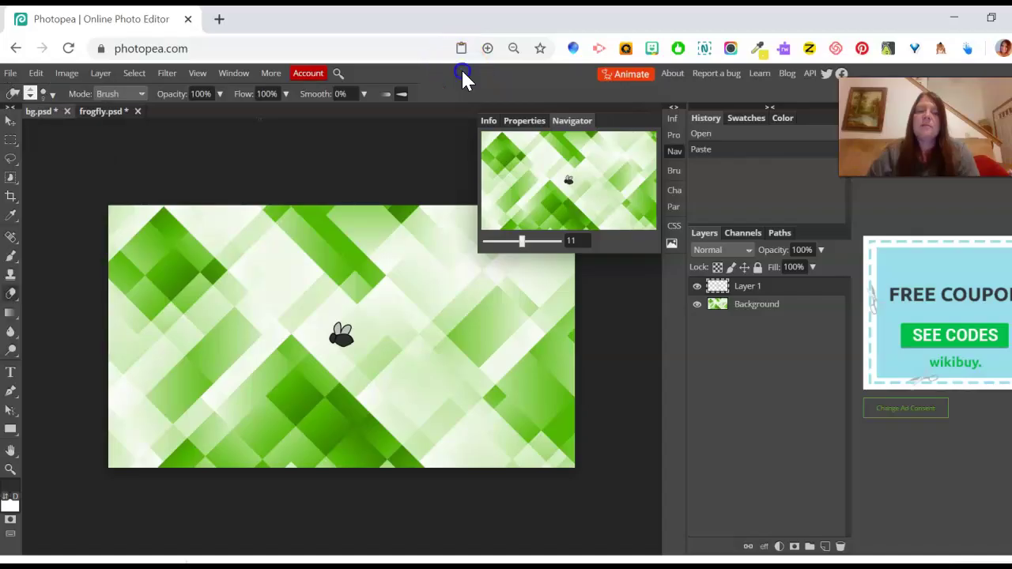
Rename the pasted Layer 1 to 'fly', then drag it up-left with the Move tool
double_click(751, 294)
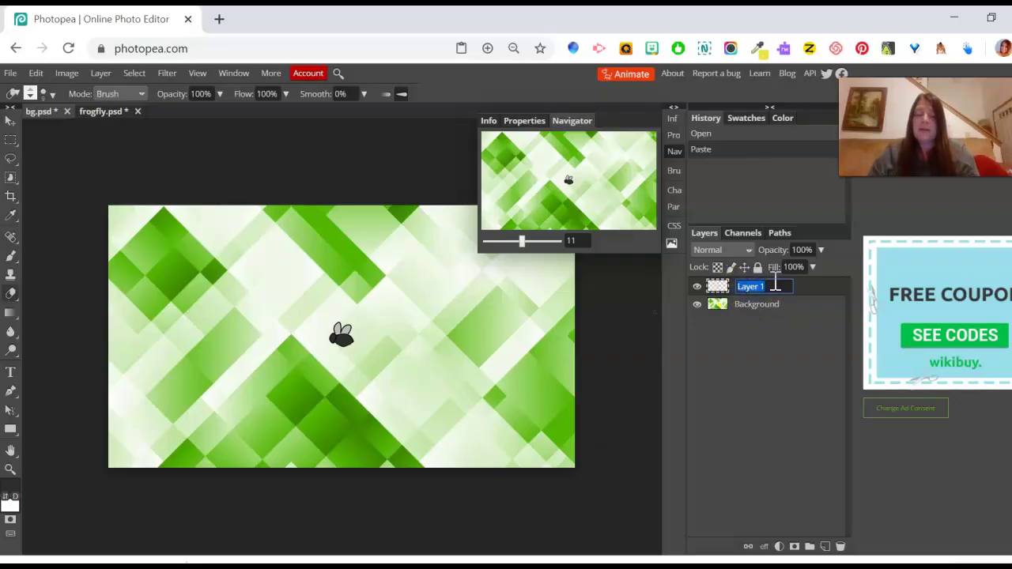
key("BackSpace")
type("fly")
key("Return")
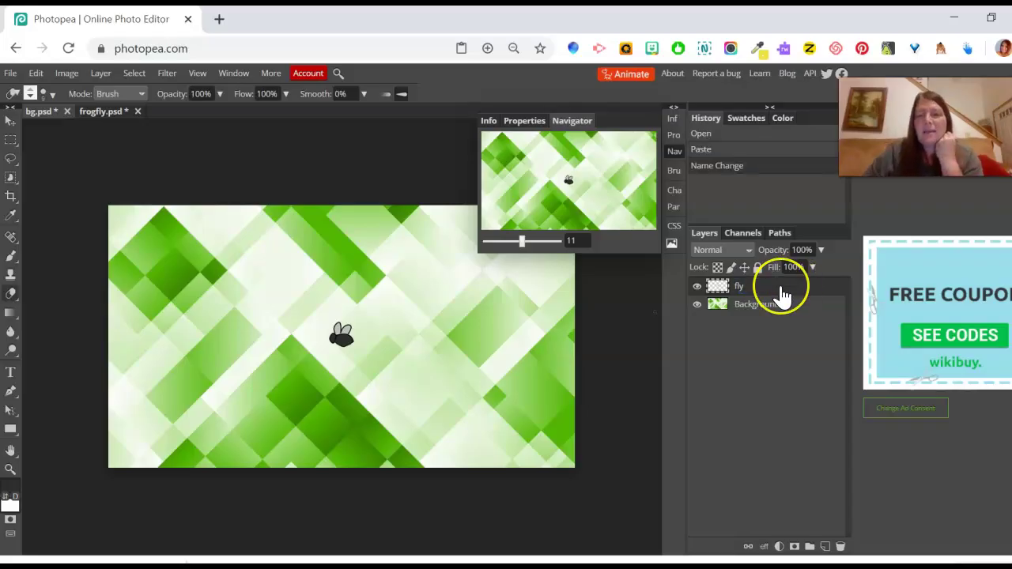
left_click(768, 295)
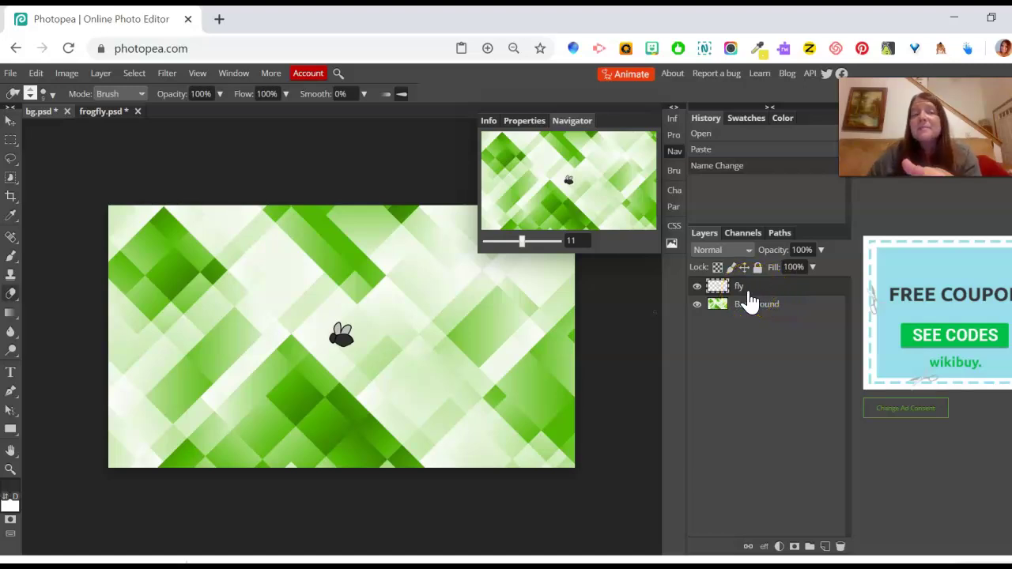
left_click(700, 293)
left_click(10, 123)
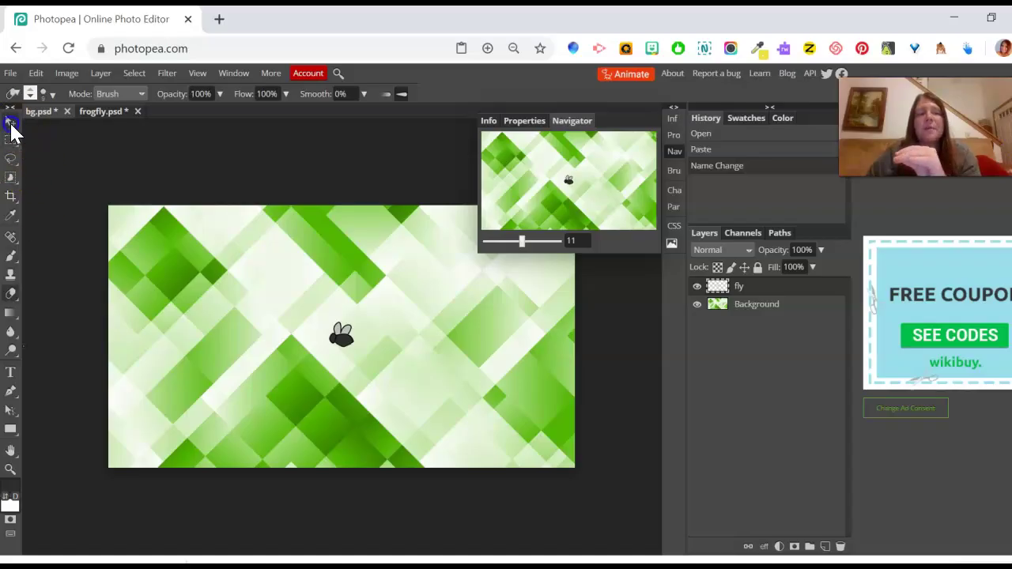
left_click_drag(347, 349, 225, 255)
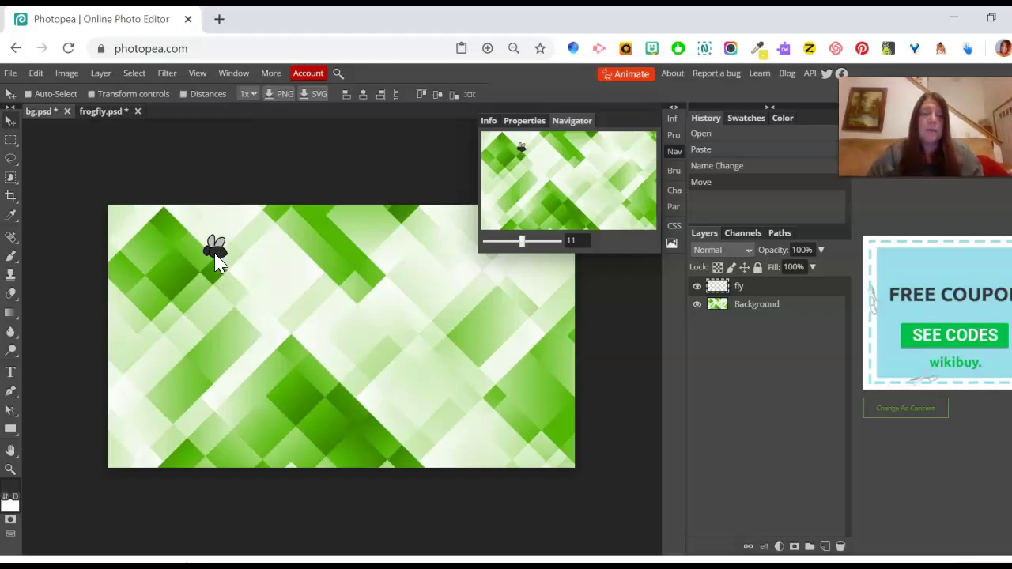
Alt-drag duplicates of the fly, placing each copy further right across the top
left_click(220, 263)
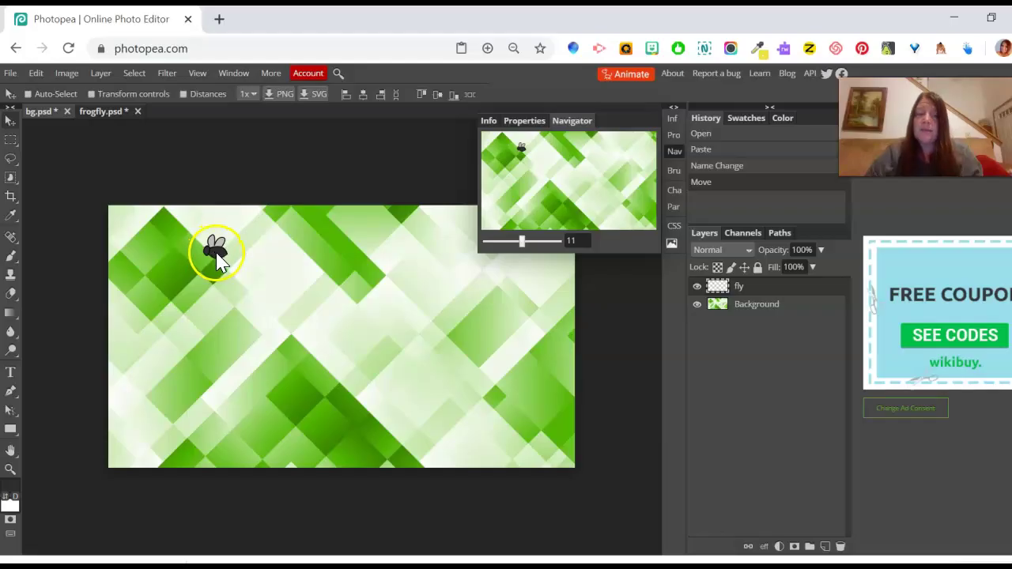
left_click_drag(219, 263, 268, 242)
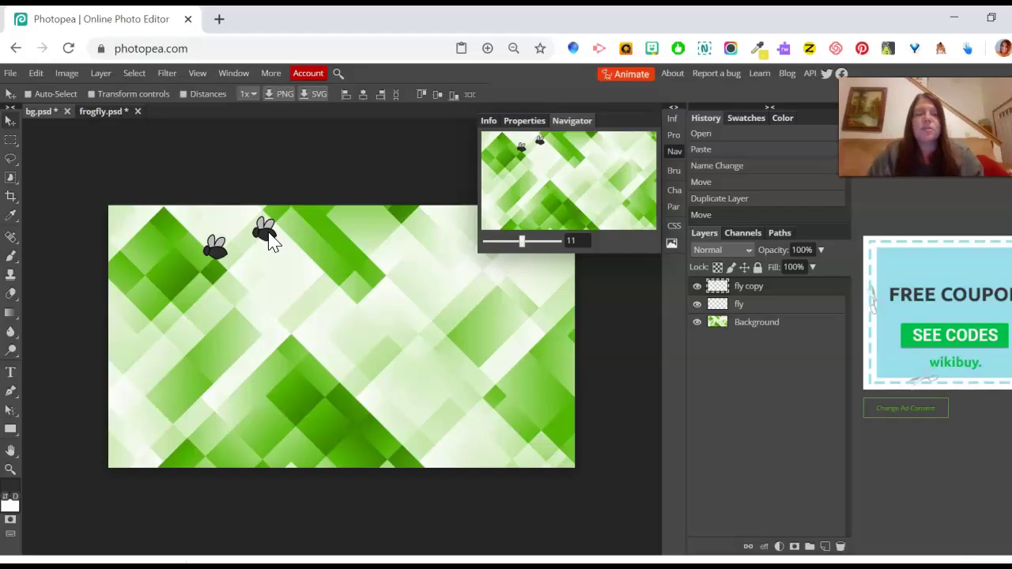
left_click_drag(269, 241, 395, 257)
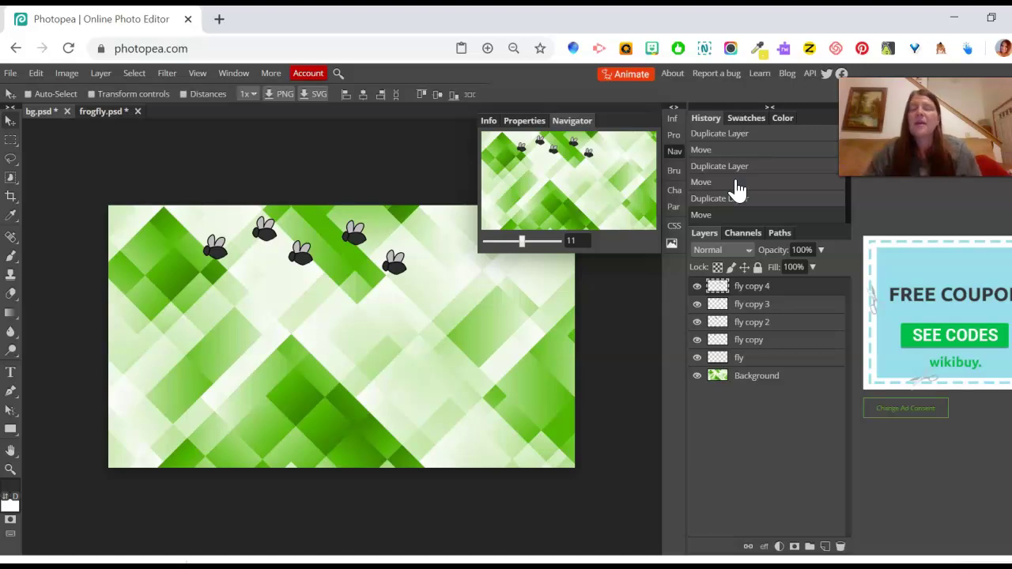
Turn on Transform controls and zoom in on the row of flies
left_click(112, 95)
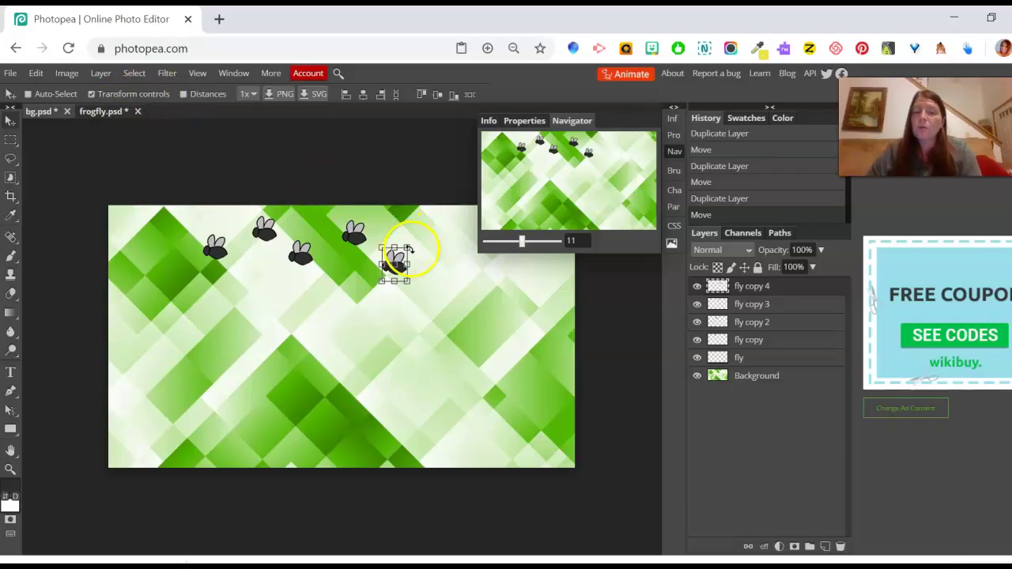
left_click_drag(524, 240, 528, 240)
left_click_drag(574, 176, 591, 154)
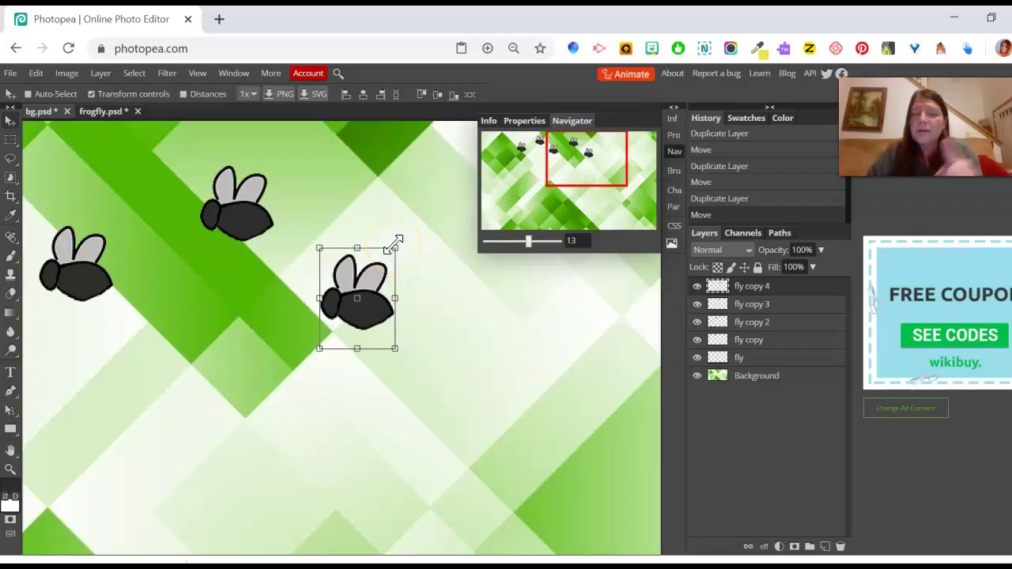
Scale the rightmost fly down proportionally to about 88.41%, discarding a first flattened attempt
left_click_drag(396, 243, 339, 323)
left_click(480, 328)
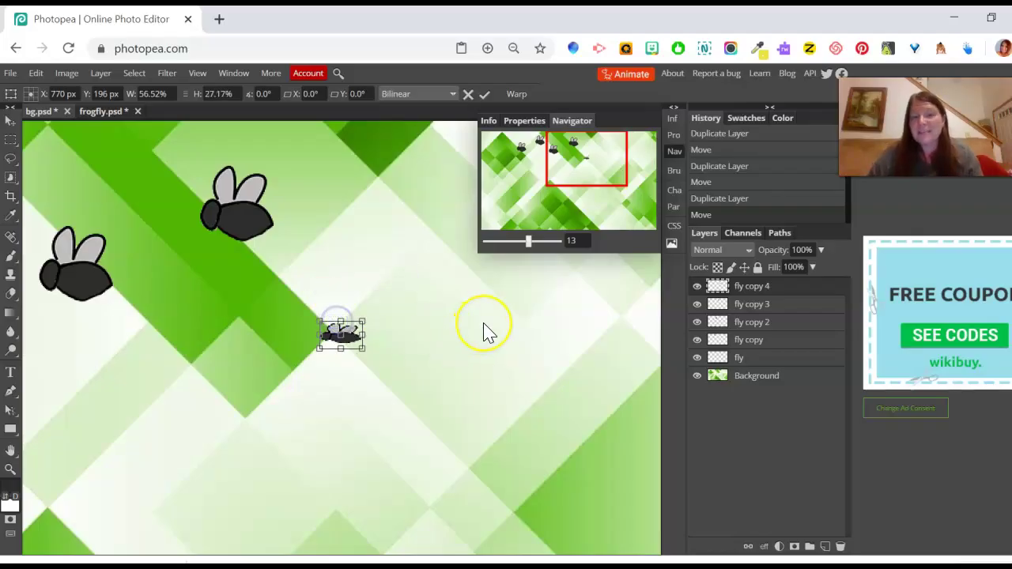
left_click(468, 95)
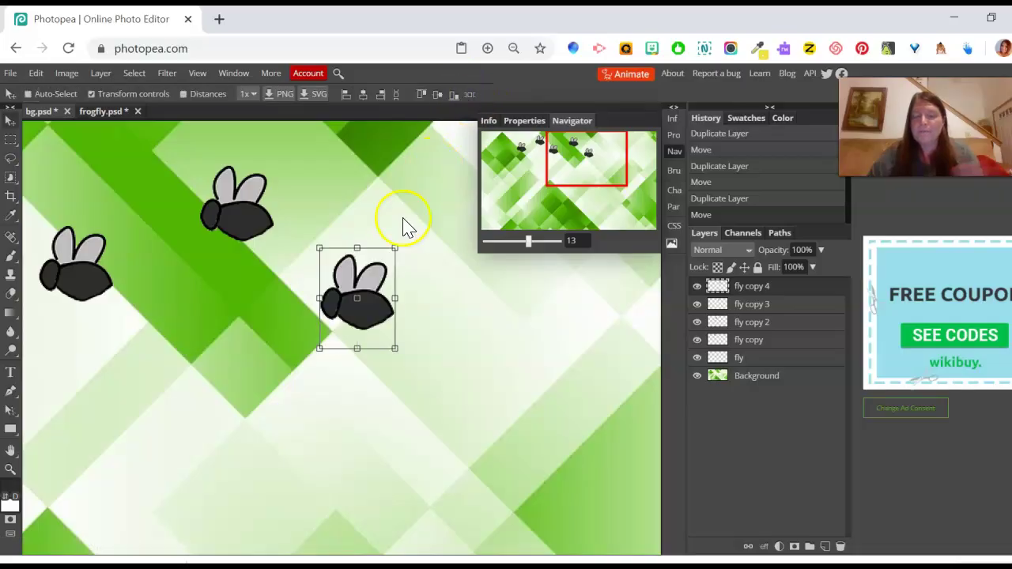
left_click(399, 257)
left_click_drag(397, 248, 388, 279)
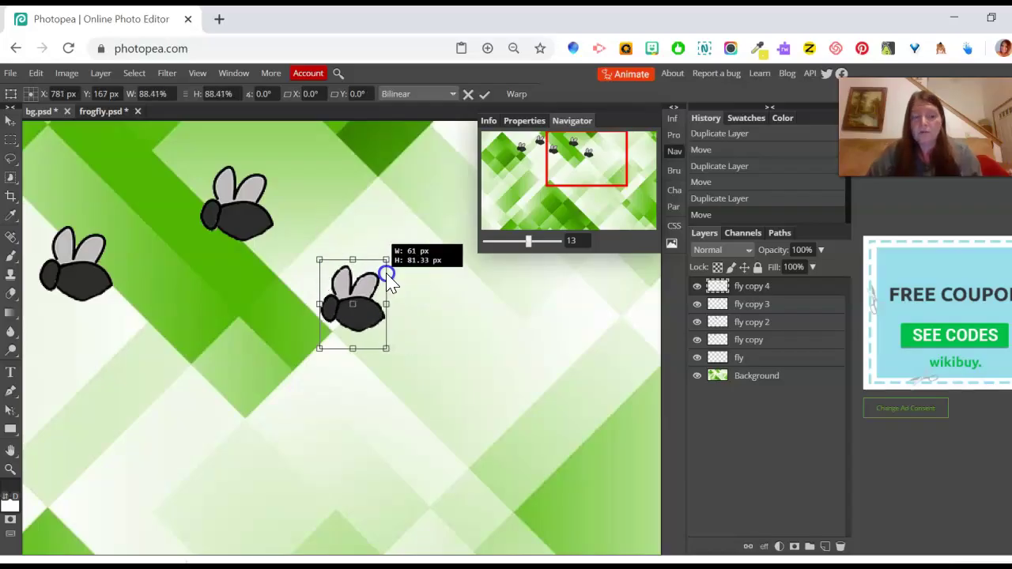
Commit the fly's 88% shrink, hide Transform controls, and show the Image > Transform submenu
left_click(484, 94)
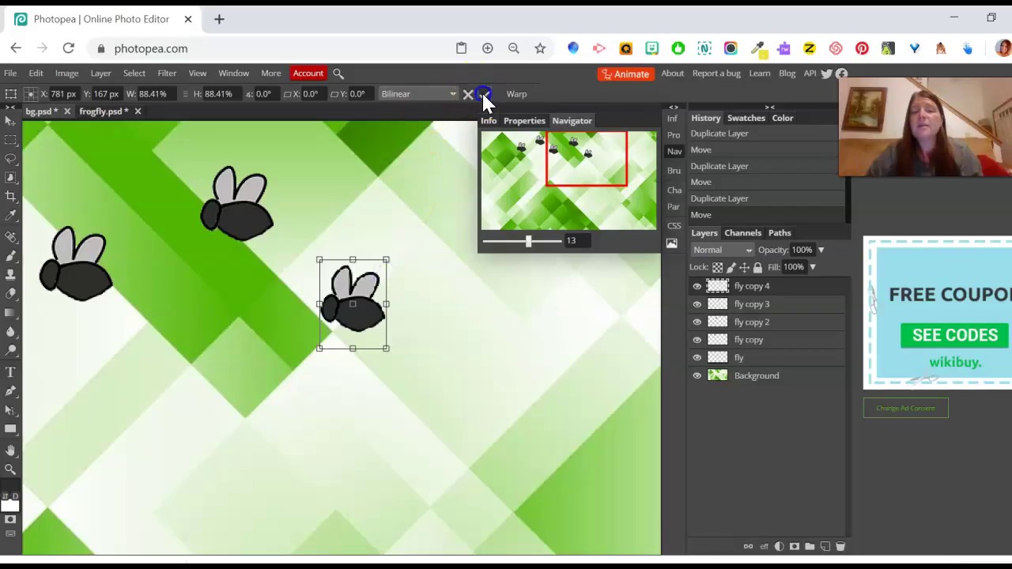
left_click(105, 99)
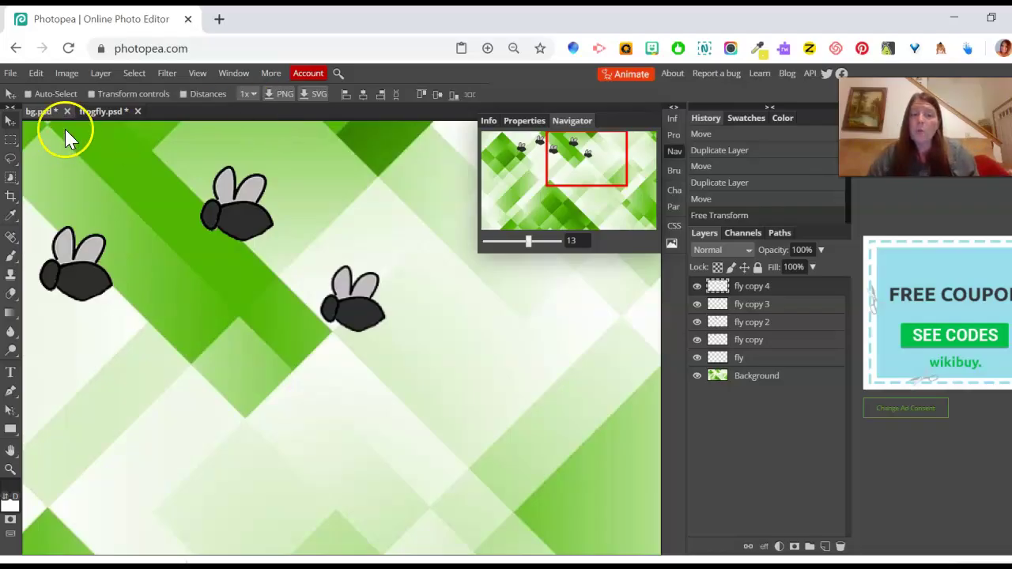
left_click(68, 72)
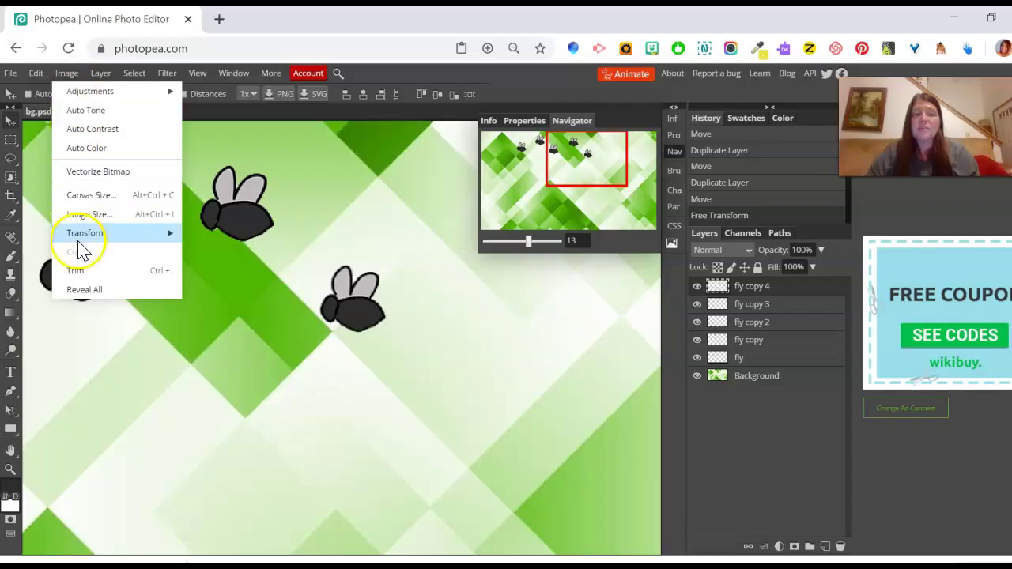
mouse_move(80, 234)
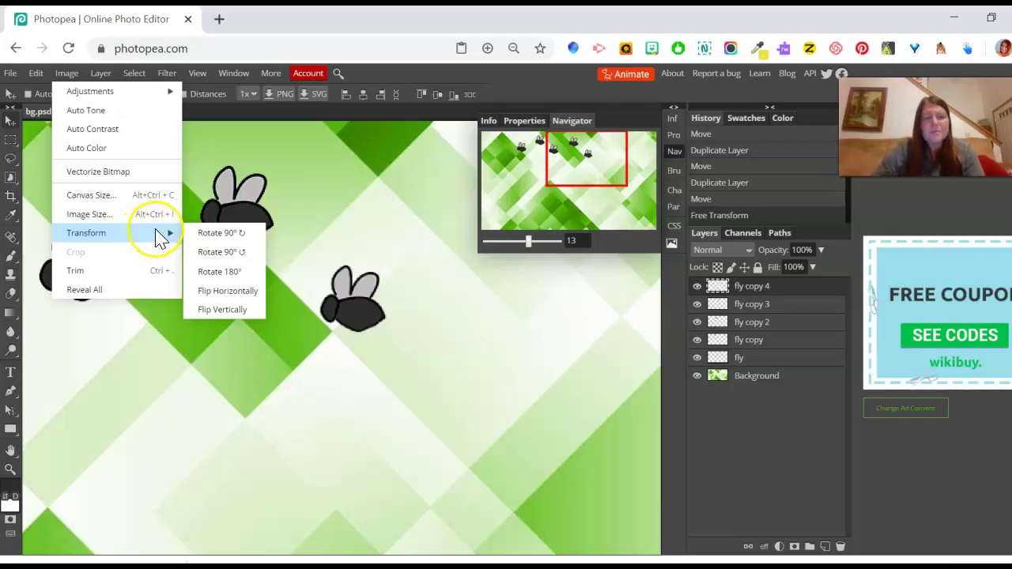
left_click(440, 68)
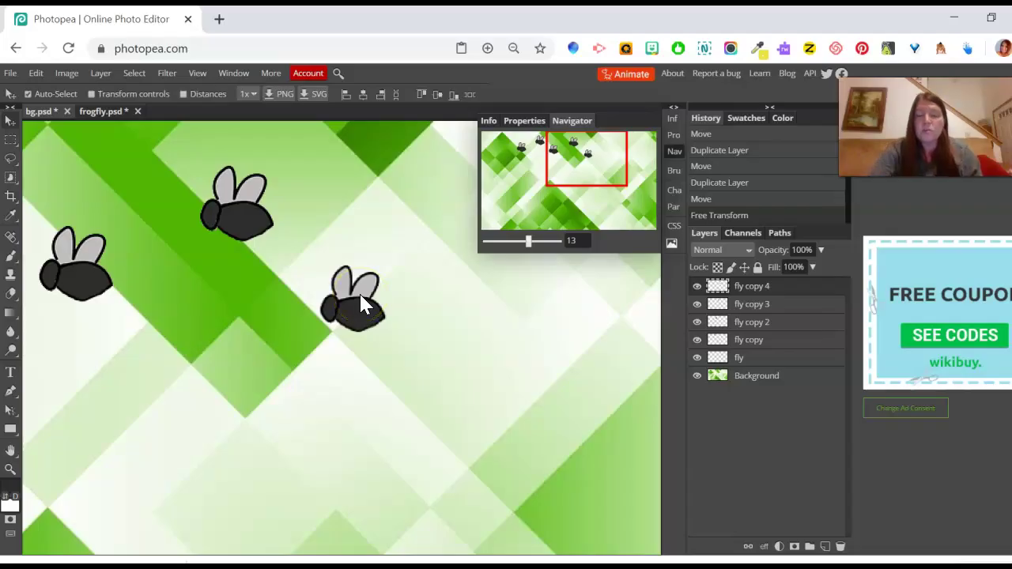
key("ctrl+alt+t")
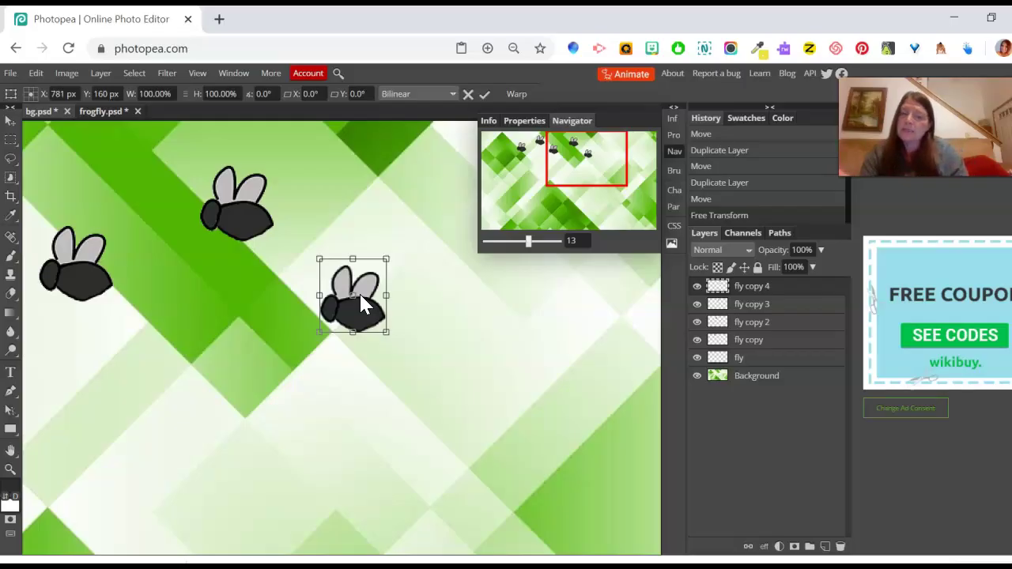
left_click(359, 291)
left_click(483, 94)
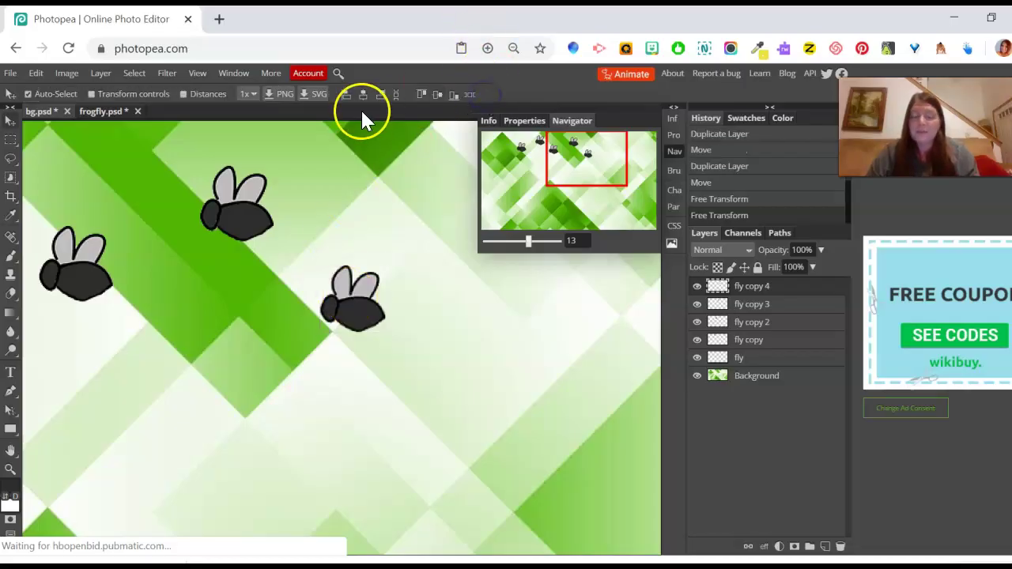
key("ctrl+t")
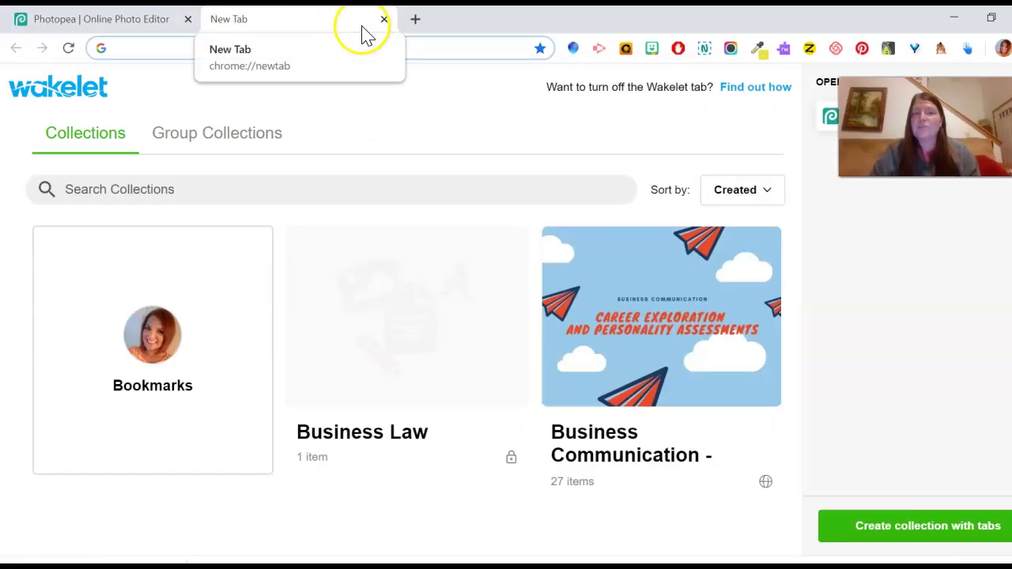
left_click(385, 20)
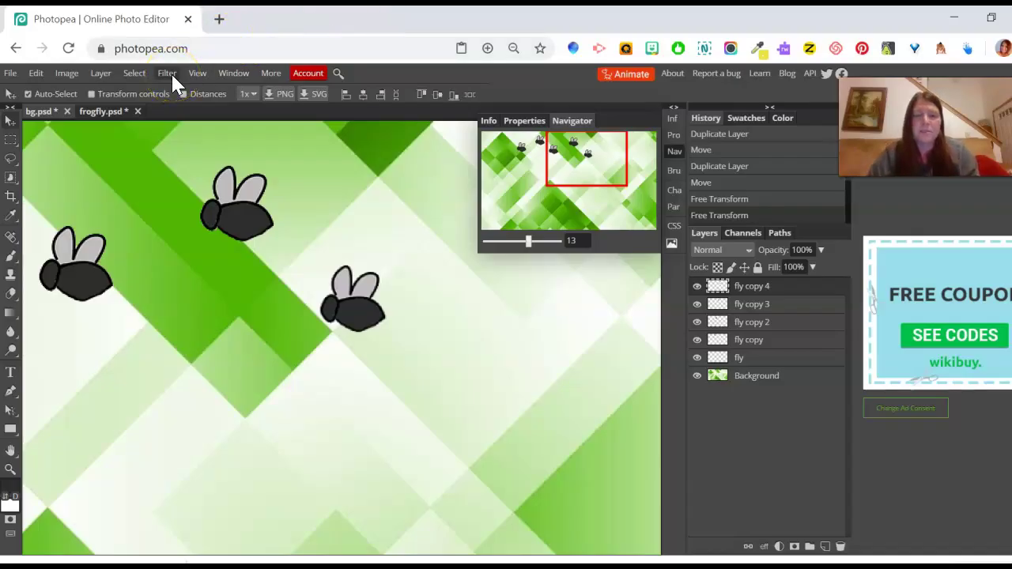
key("ctrl+t")
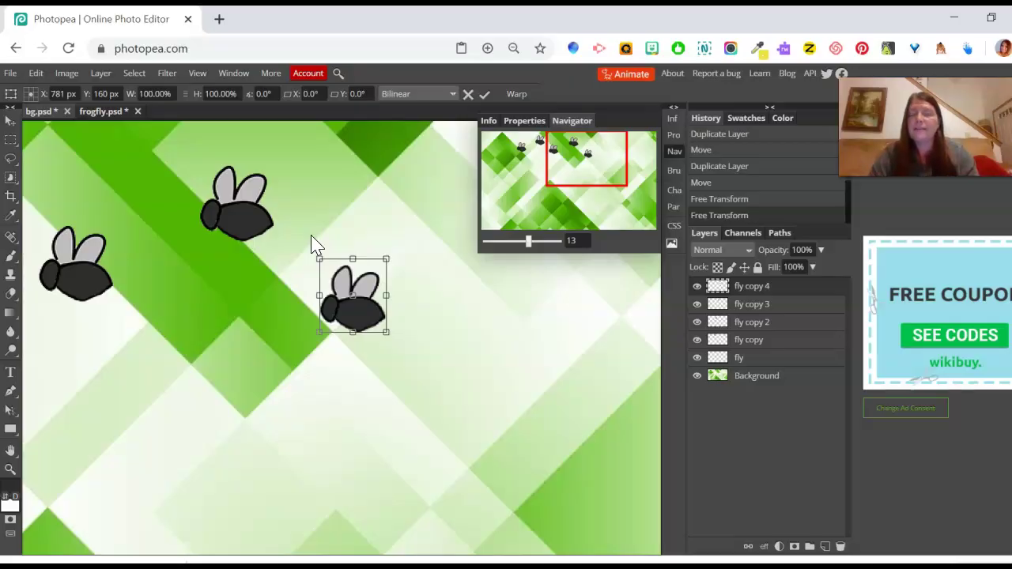
left_click(485, 95)
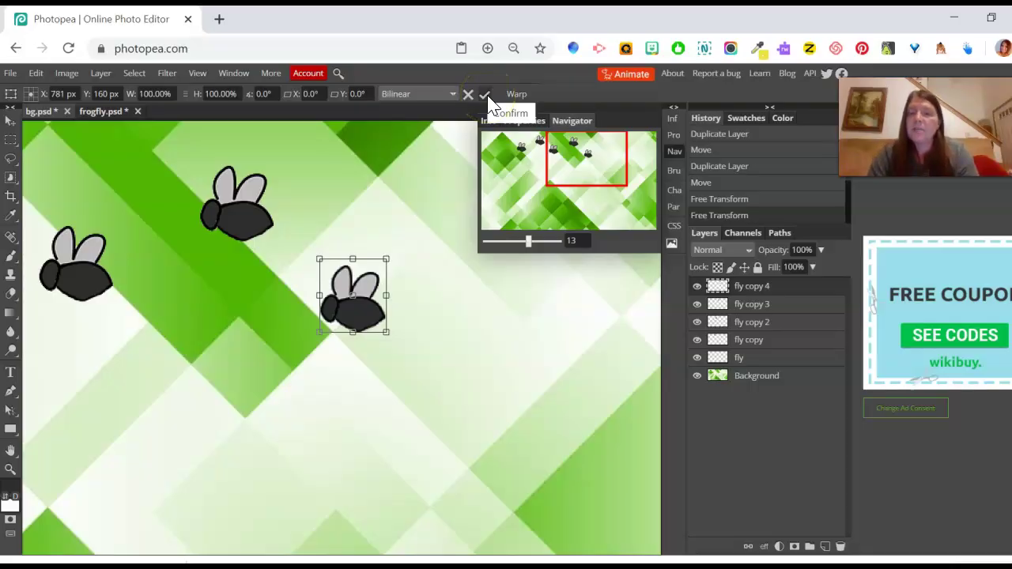
left_click(411, 224)
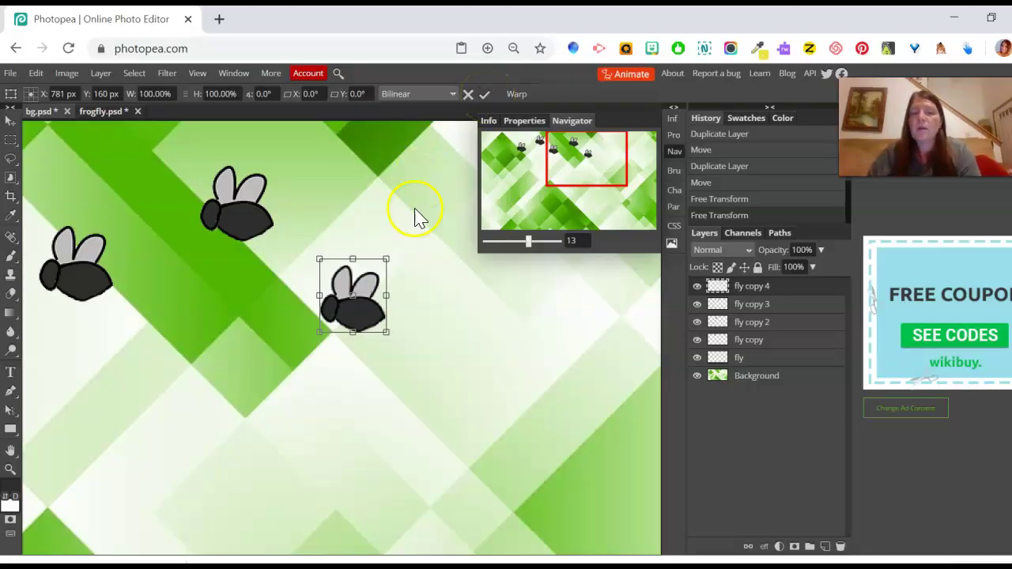
left_click(366, 300)
double_click(352, 294)
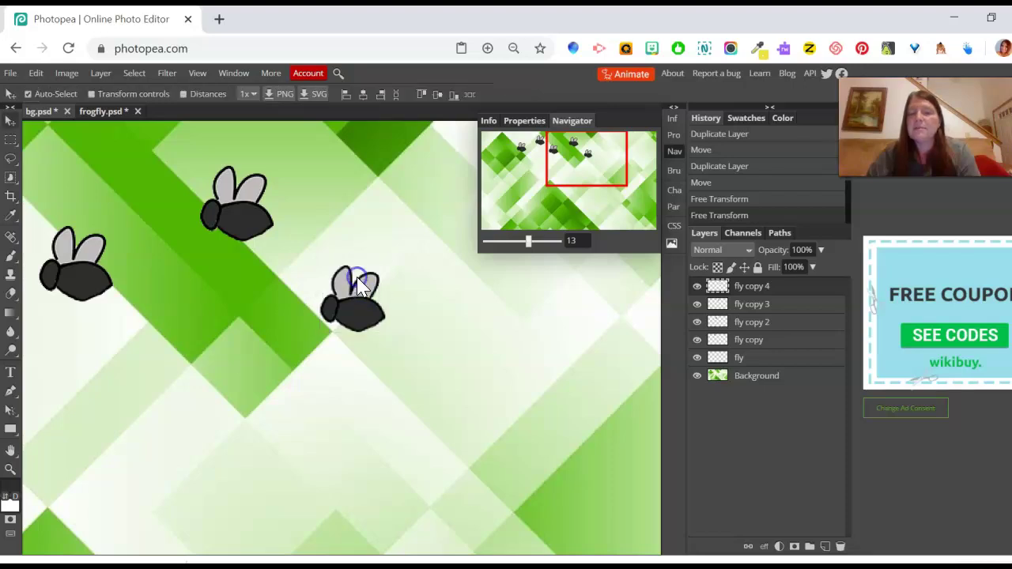
left_click(350, 327)
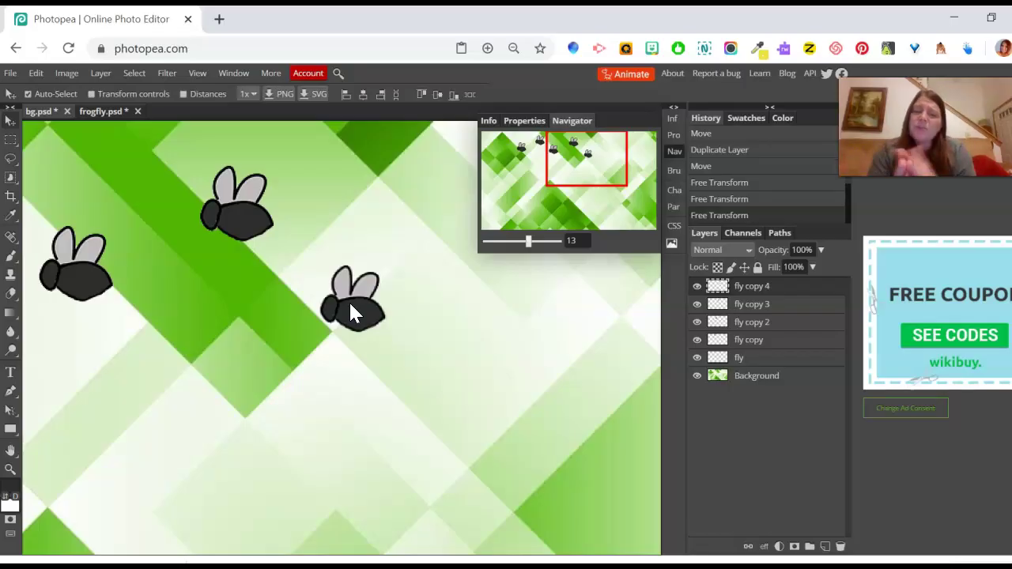
Scale the lower-right fly down to about 83.61% with Free Transform
key("ctrl+t")
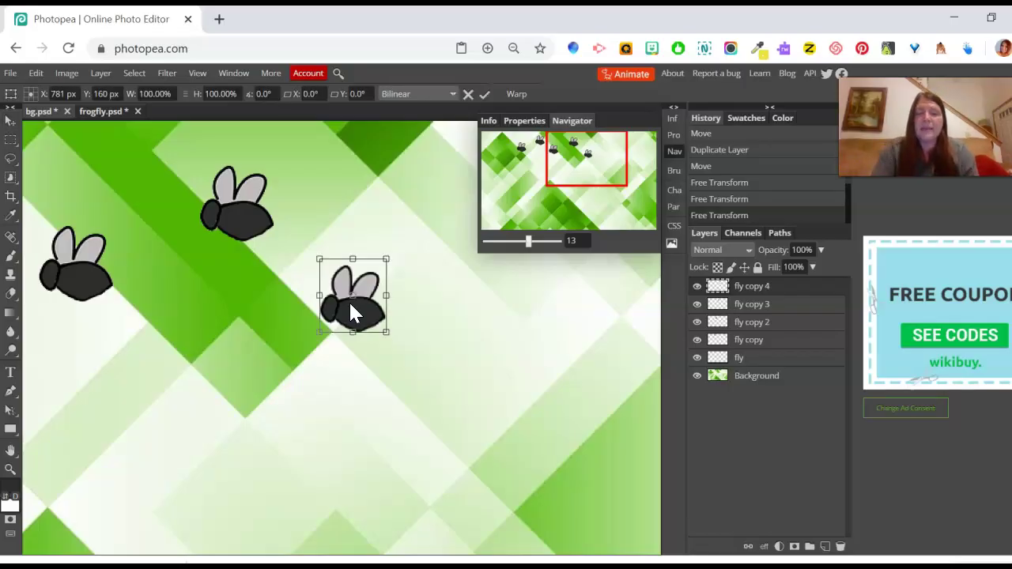
left_click(389, 259)
left_click_drag(389, 258, 376, 269)
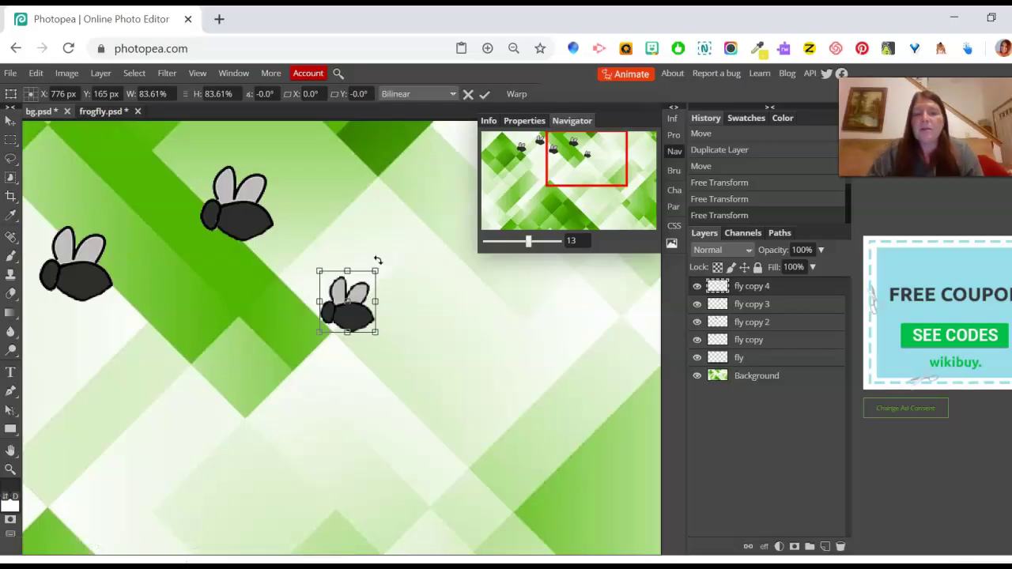
Tilt the fly around its lower-left corner, shift it up and right, and commit
left_click(376, 263)
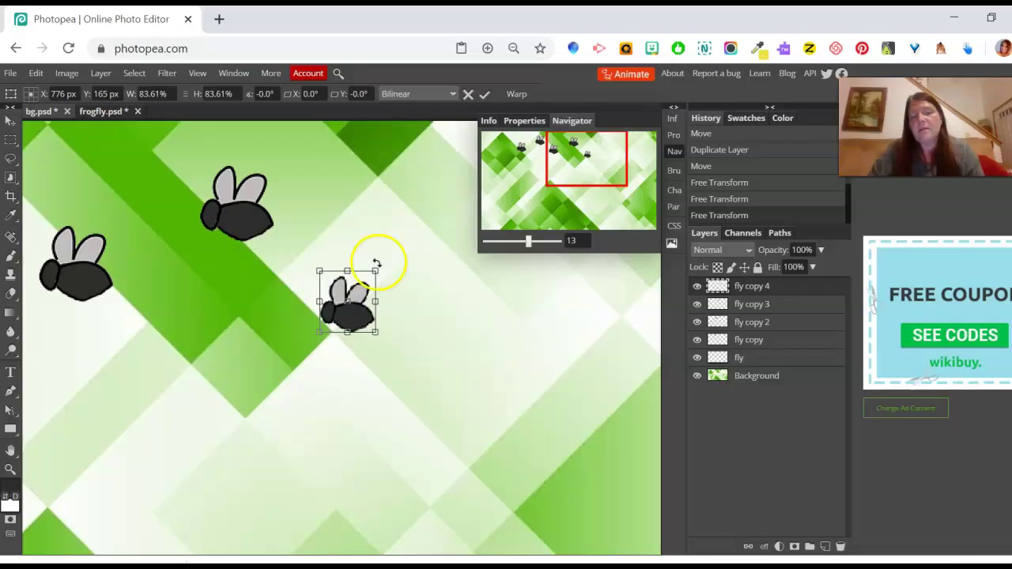
mouse_move(376, 263)
left_mouse_down()
mouse_move(343, 255)
mouse_move(384, 282)
mouse_move(366, 258)
left_mouse_up()
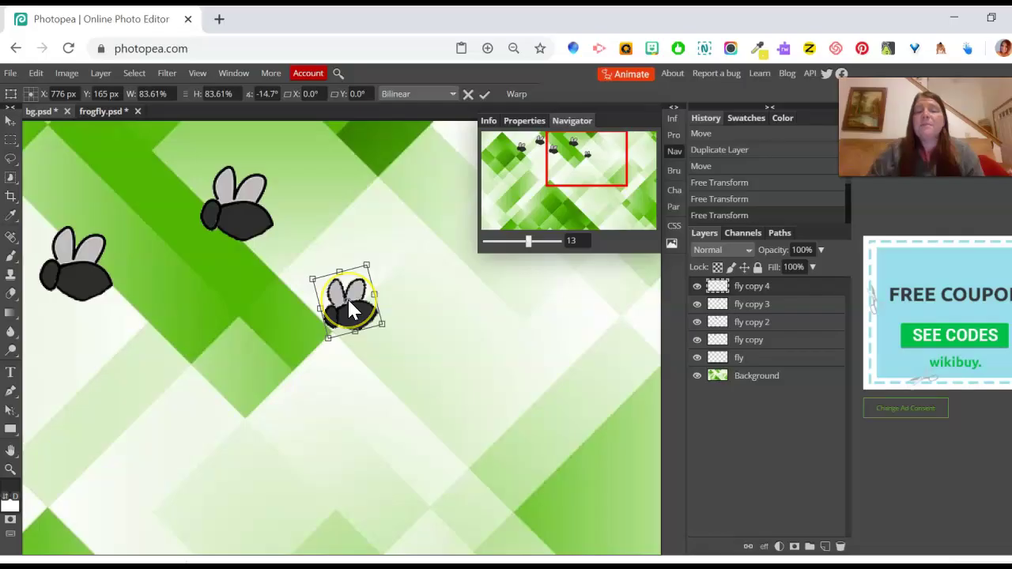
left_click_drag(367, 288, 376, 261)
left_click_drag(347, 301, 335, 319)
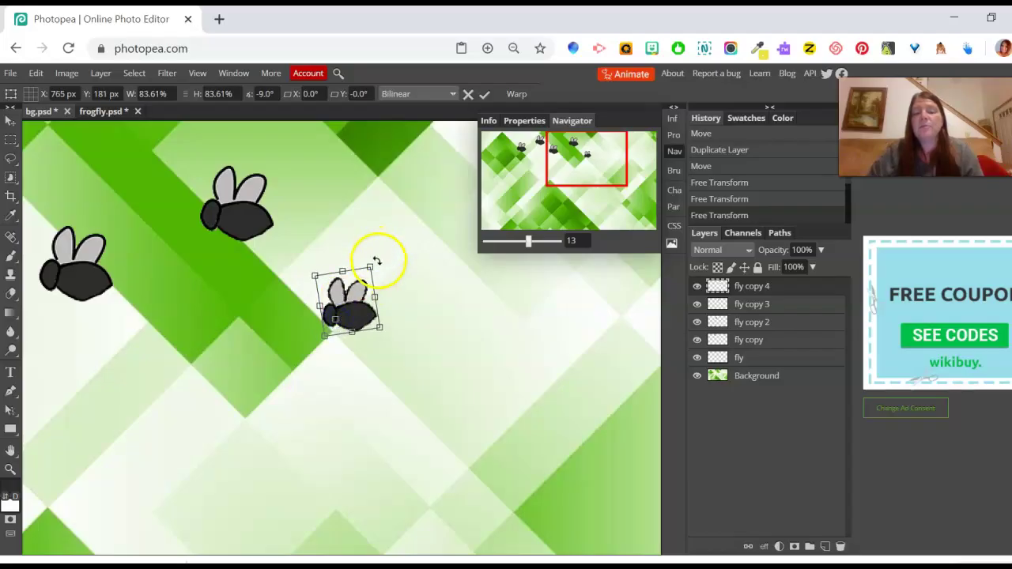
left_click_drag(372, 254, 345, 259)
left_click_drag(342, 297, 353, 261)
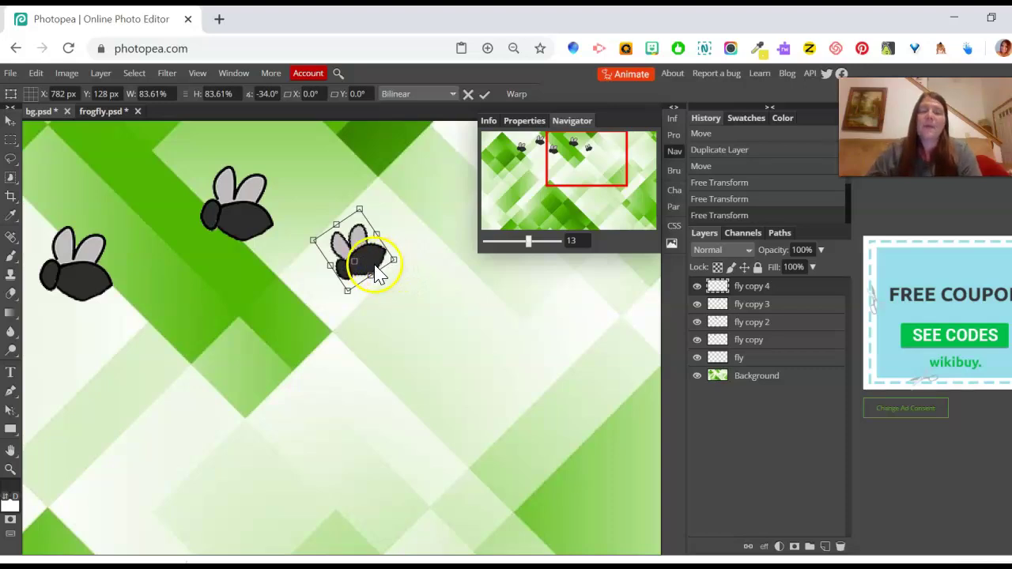
left_click(486, 96)
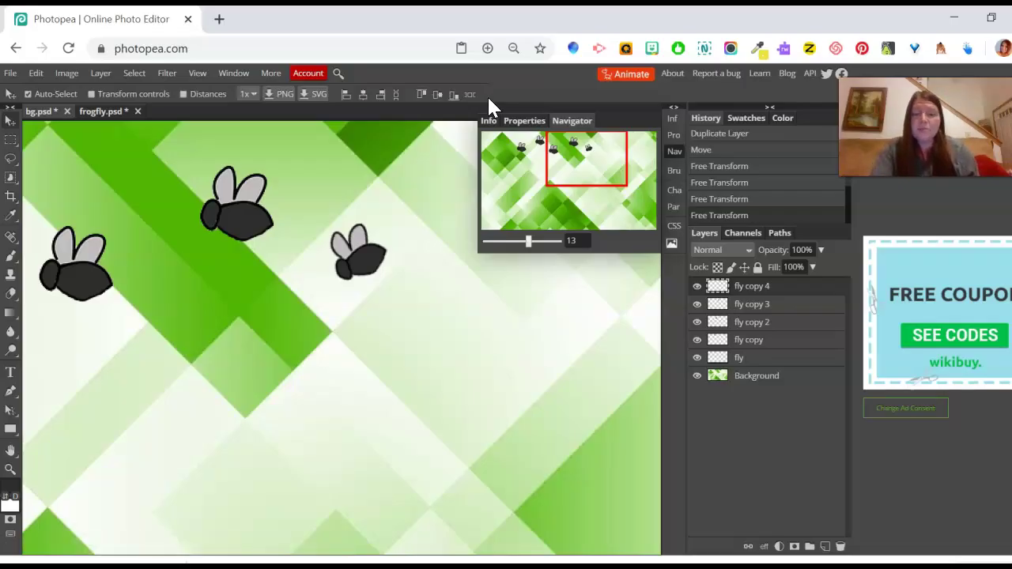
Start and commit Free Transform on the third fly without changing it
key("ctrl+t")
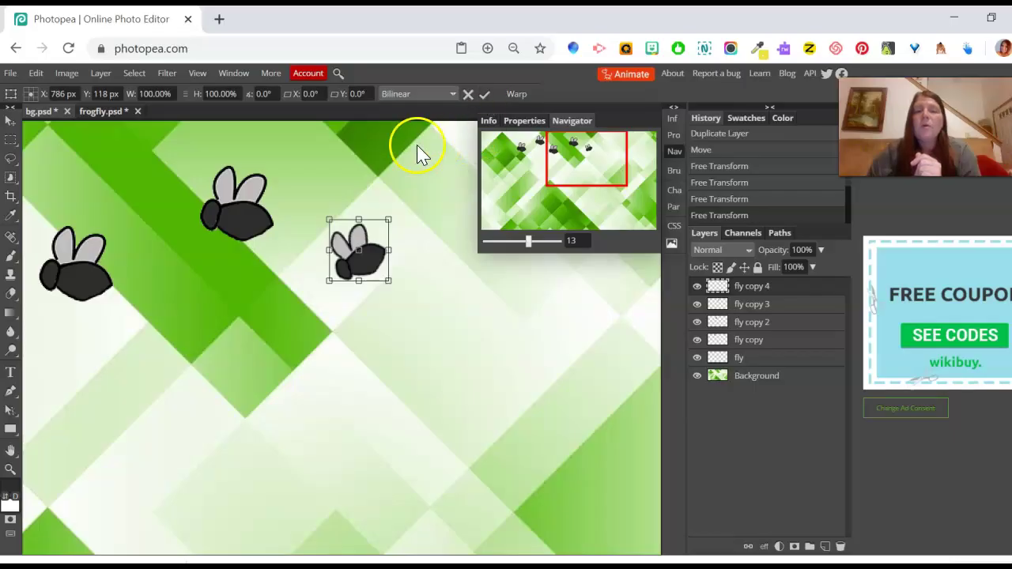
double_click(355, 266)
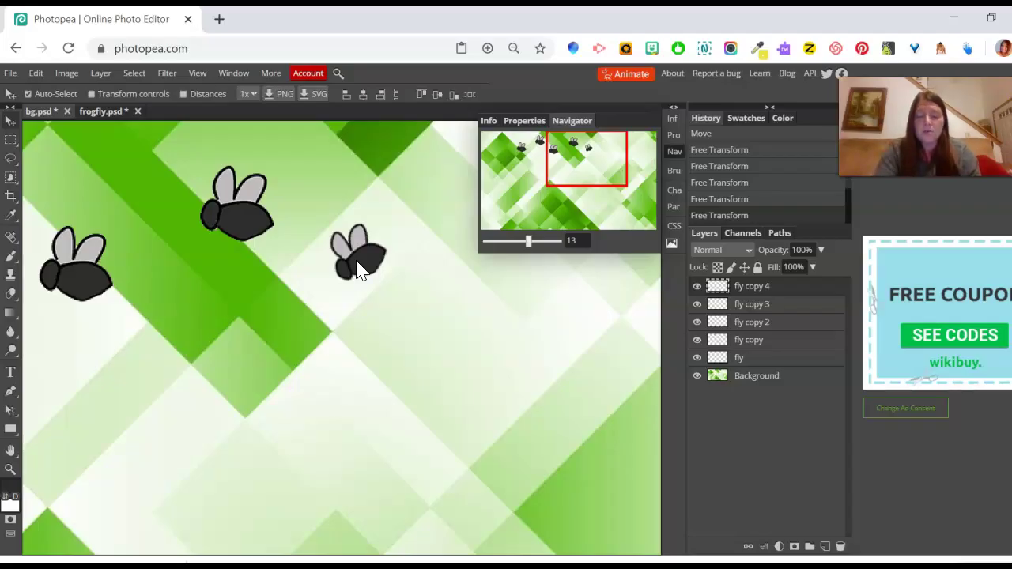
key("ctrl+t")
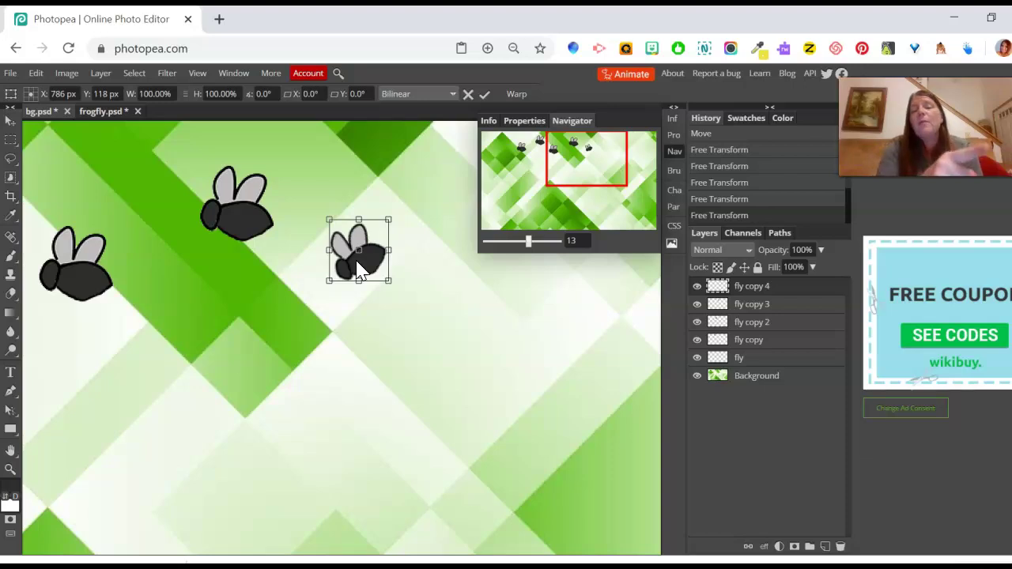
left_click(484, 94)
left_click(362, 277)
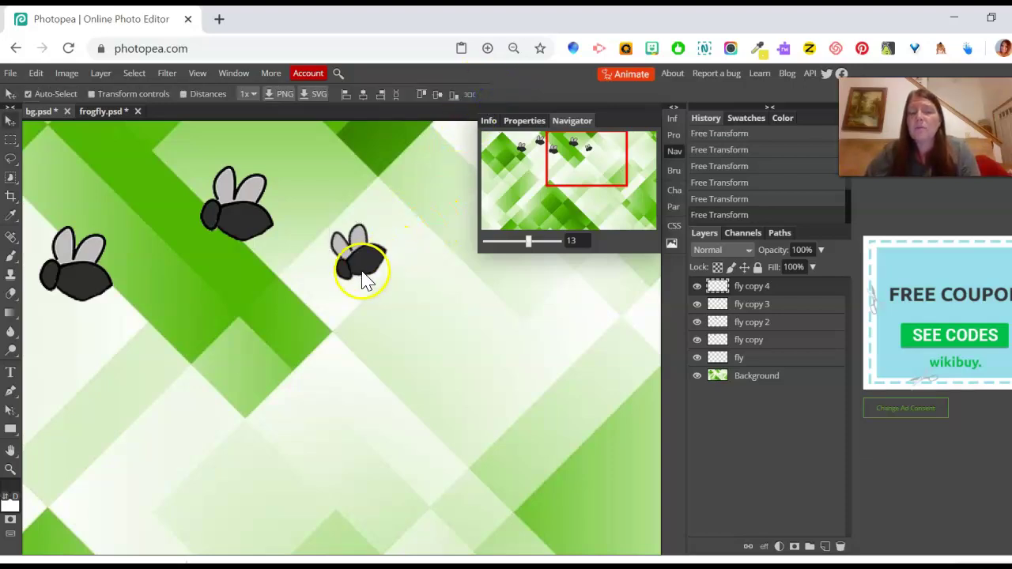
Turn on Transform controls, rotate the fly to -13.1°, and bring up its transform menu
left_click(152, 92)
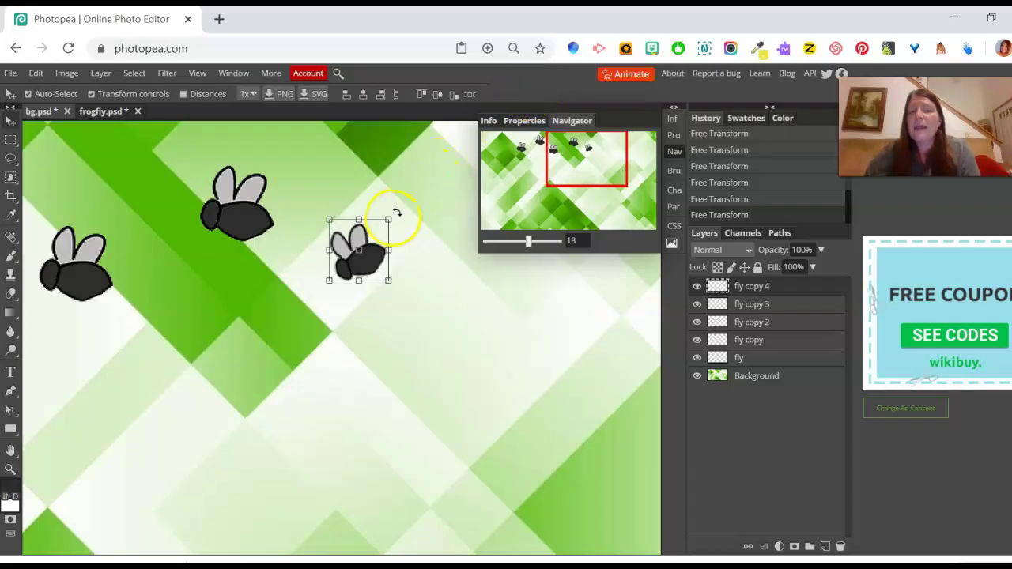
left_click_drag(398, 212, 388, 204)
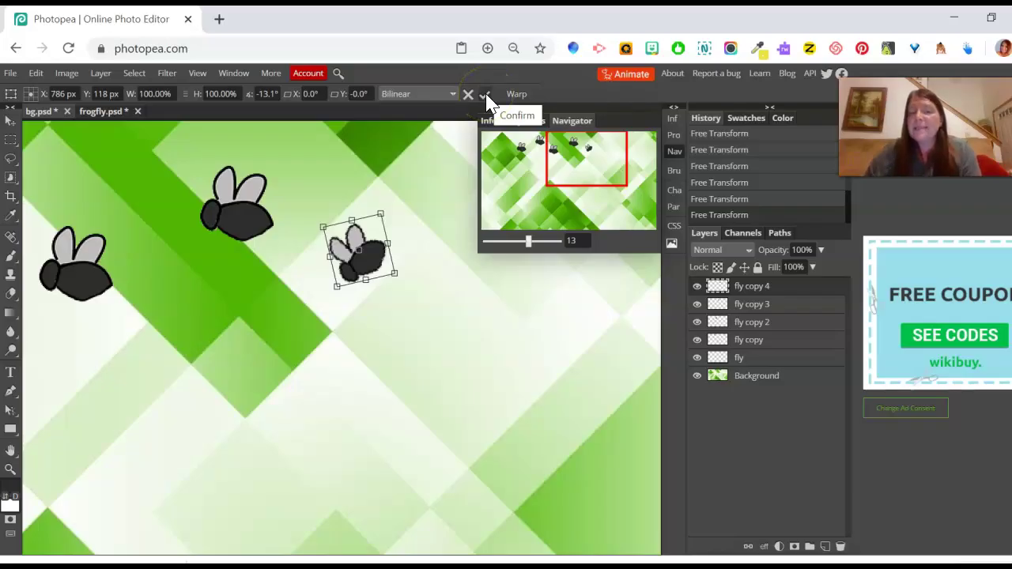
right_click(380, 251)
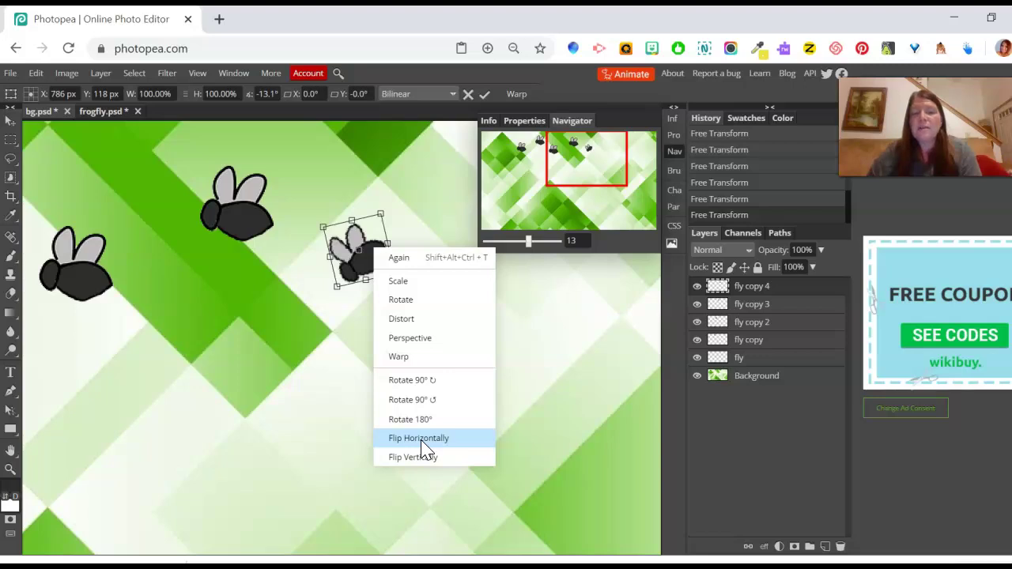
left_click(483, 95)
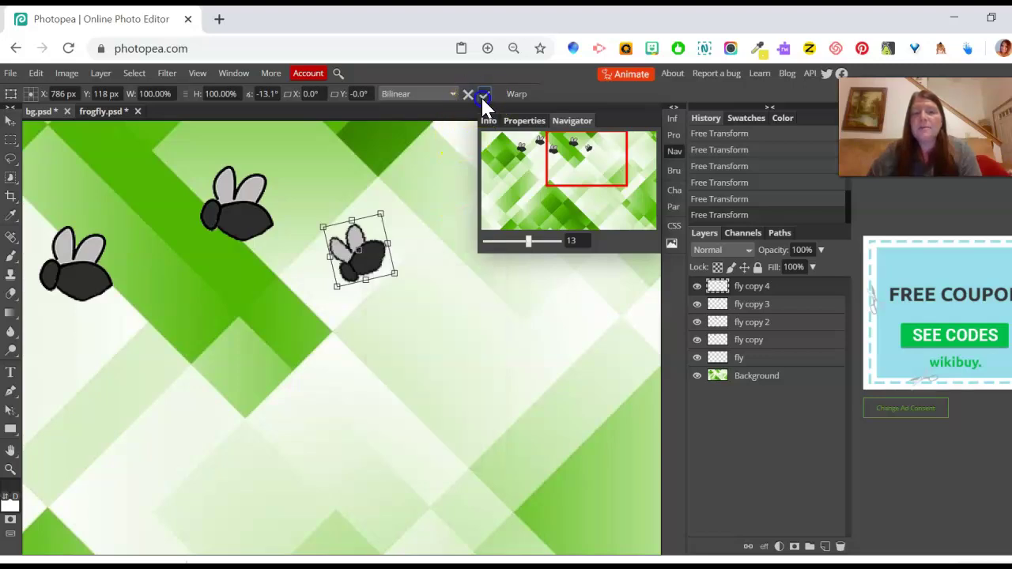
left_click(67, 74)
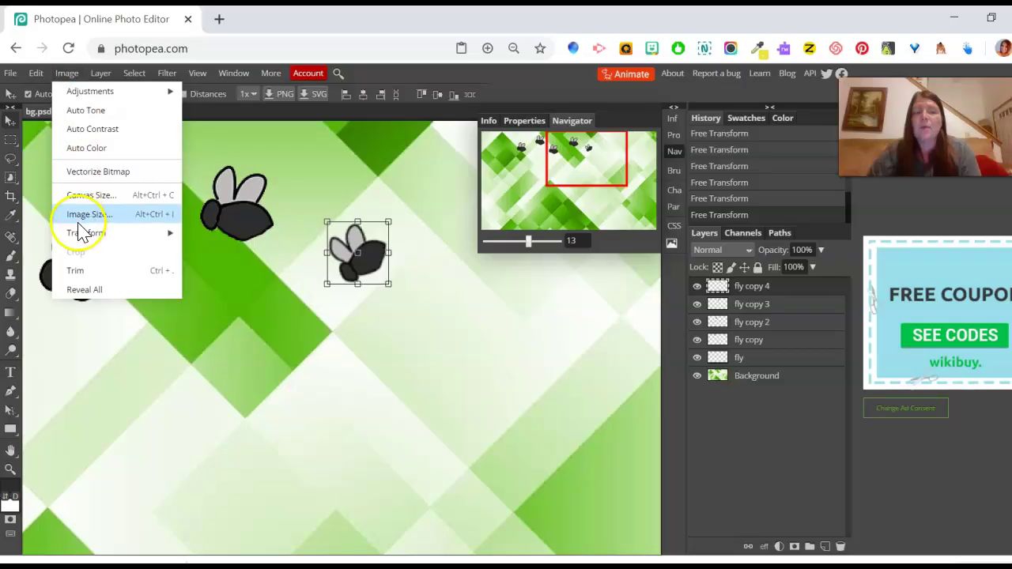
mouse_move(83, 233)
left_click(247, 295)
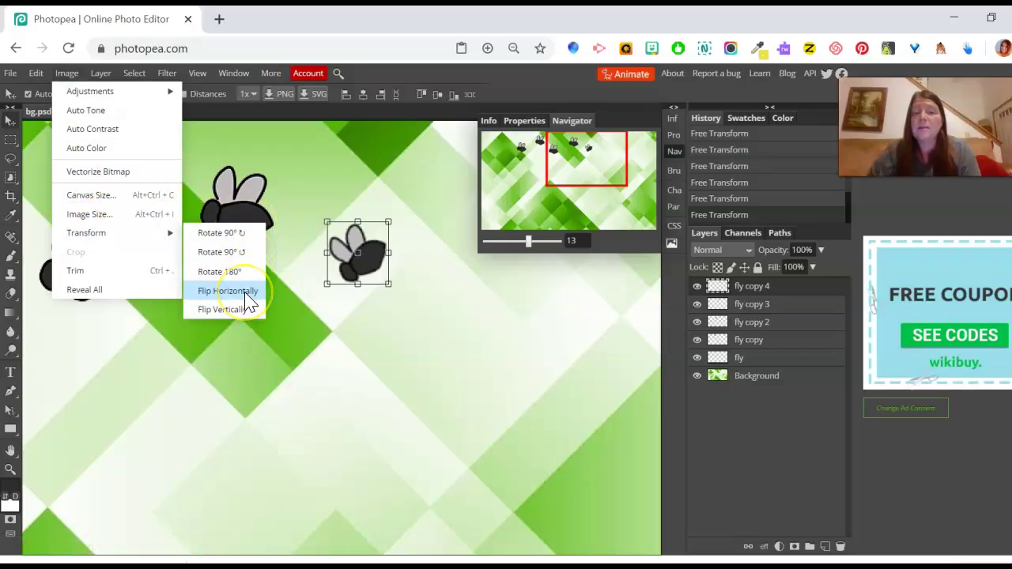
left_click(244, 290)
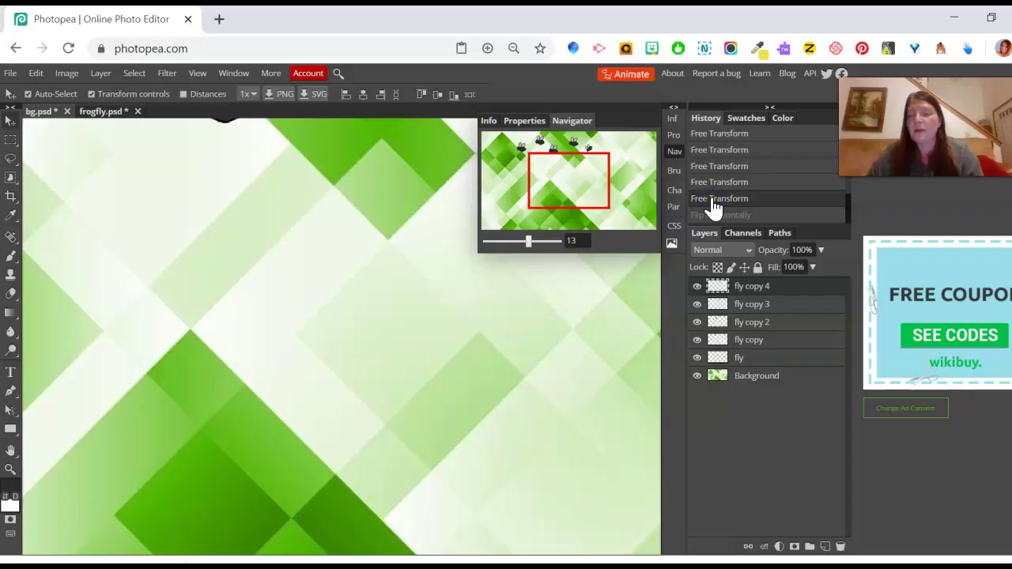
left_click(708, 198)
left_click_drag(581, 197, 559, 152)
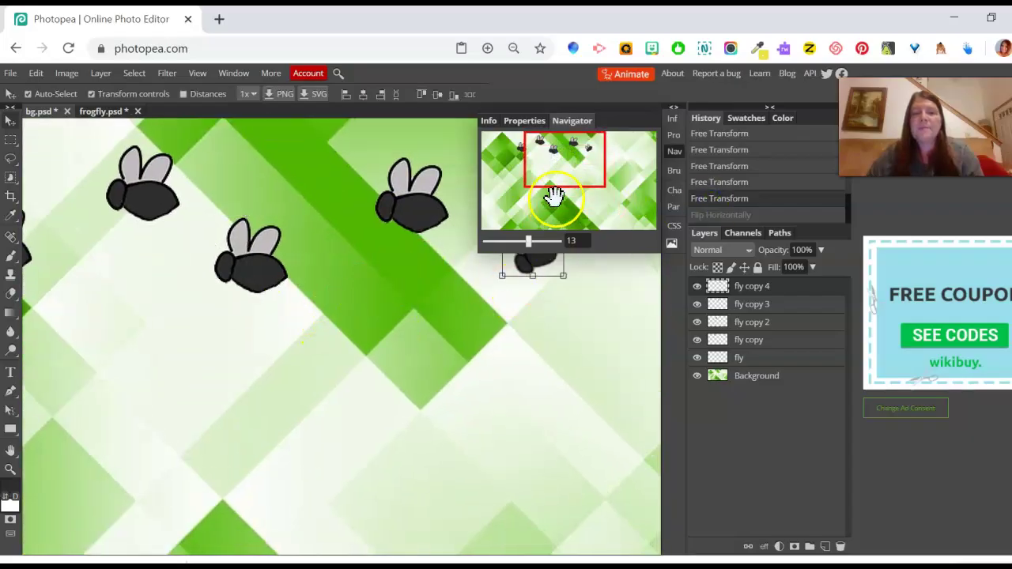
left_click_drag(566, 150, 591, 153)
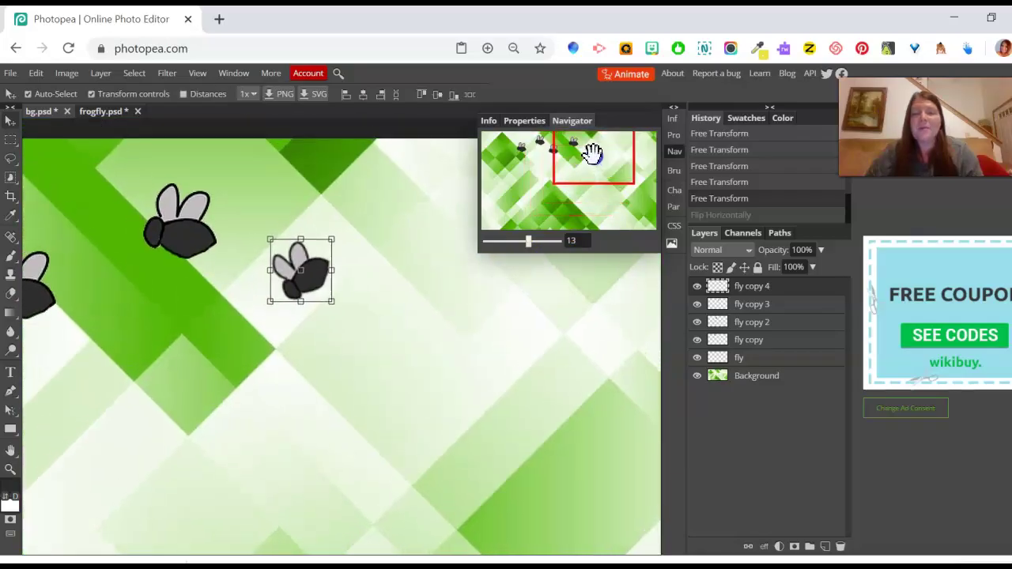
right_click(316, 283)
left_click(320, 284)
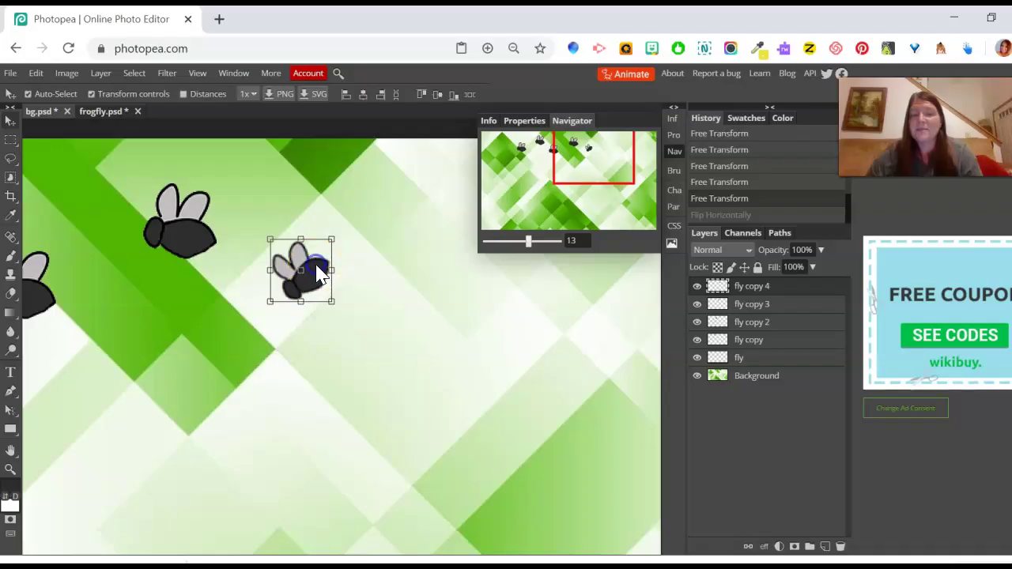
key("ctrl+alt+t")
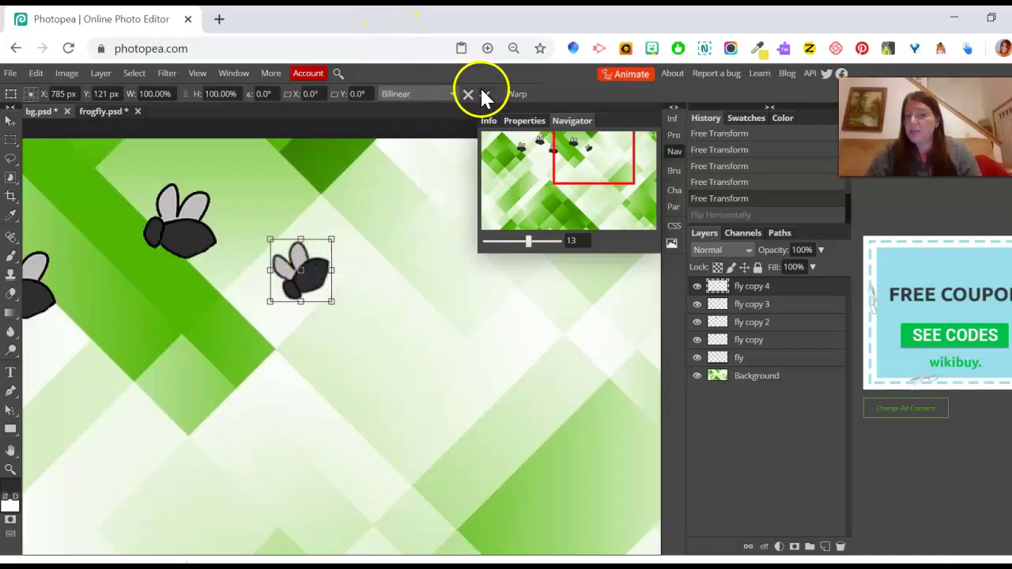
right_click(317, 280)
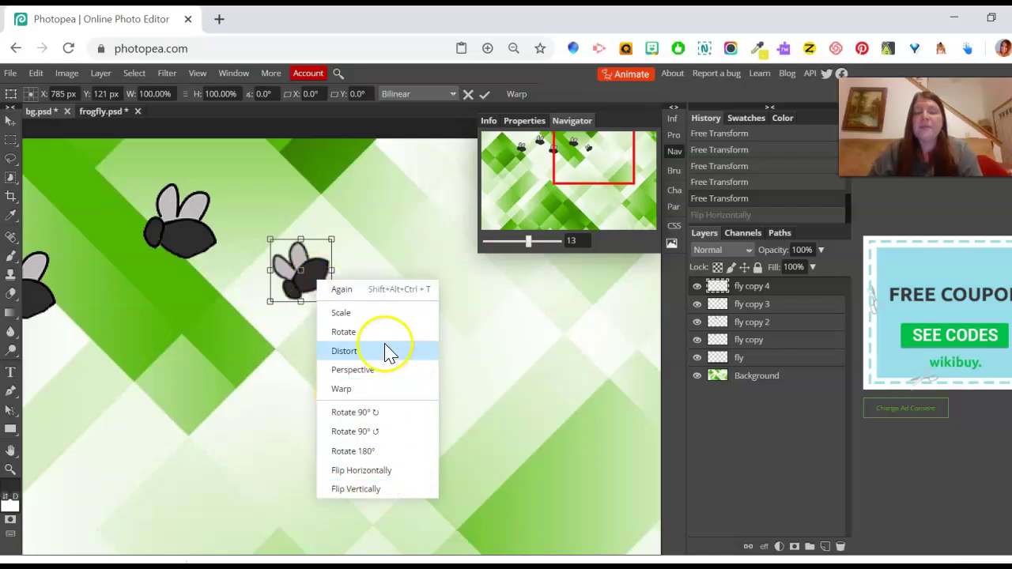
left_click(484, 94)
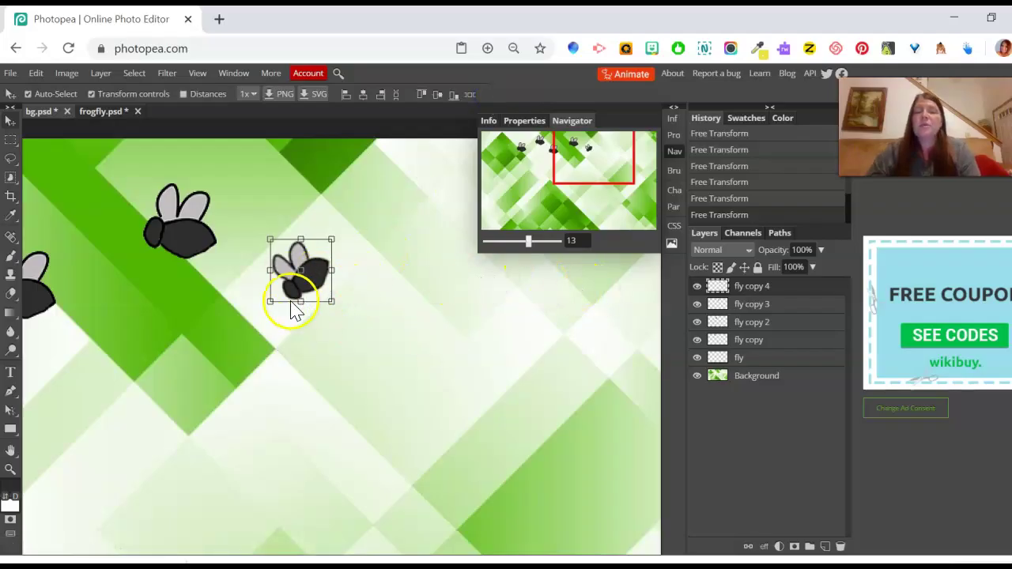
left_click(781, 305)
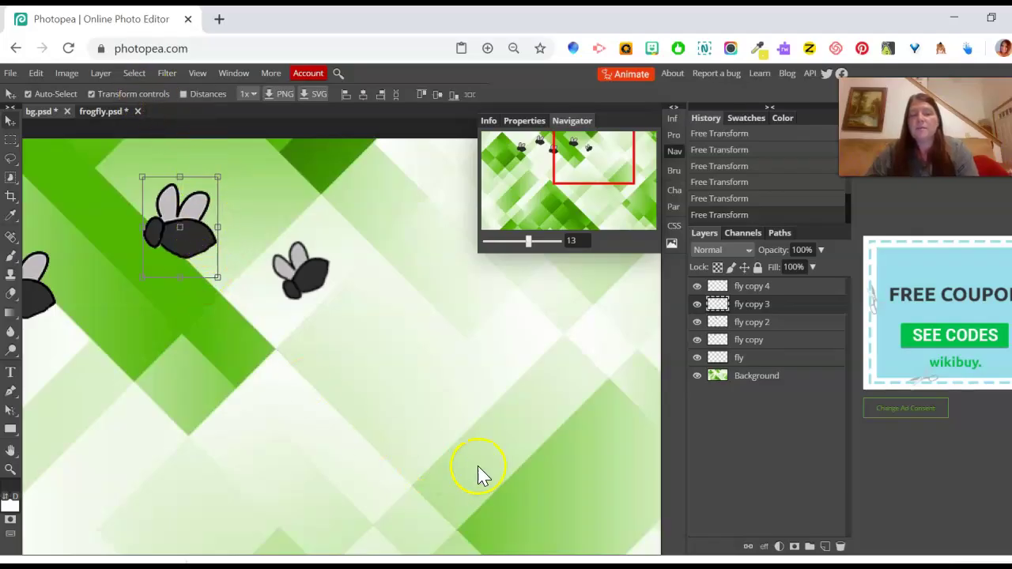
Select the fly copy 2 layer, pan up to the flies, and enable Auto-Select
left_click(748, 326)
left_click_drag(595, 181, 563, 146)
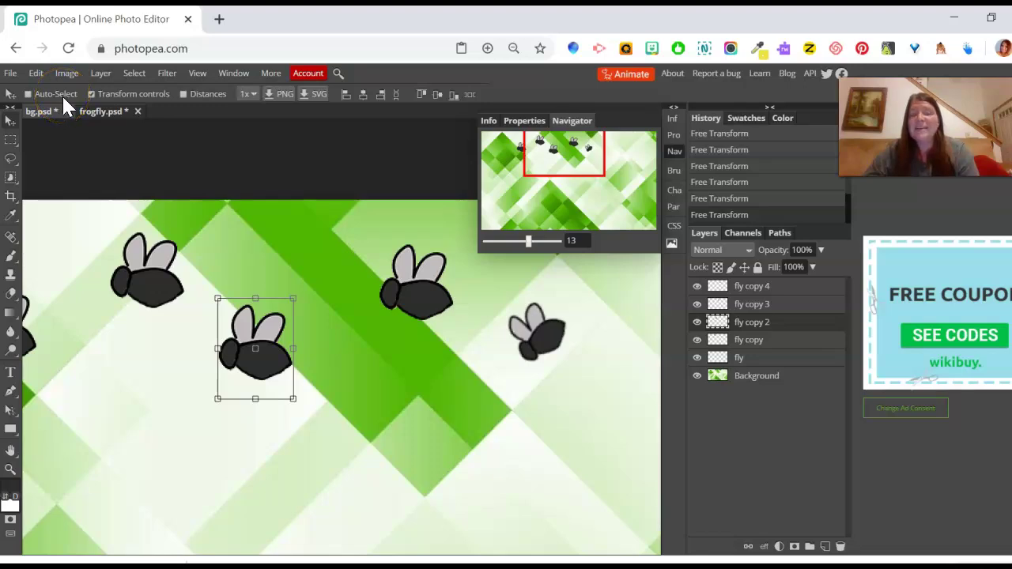
left_click(66, 101)
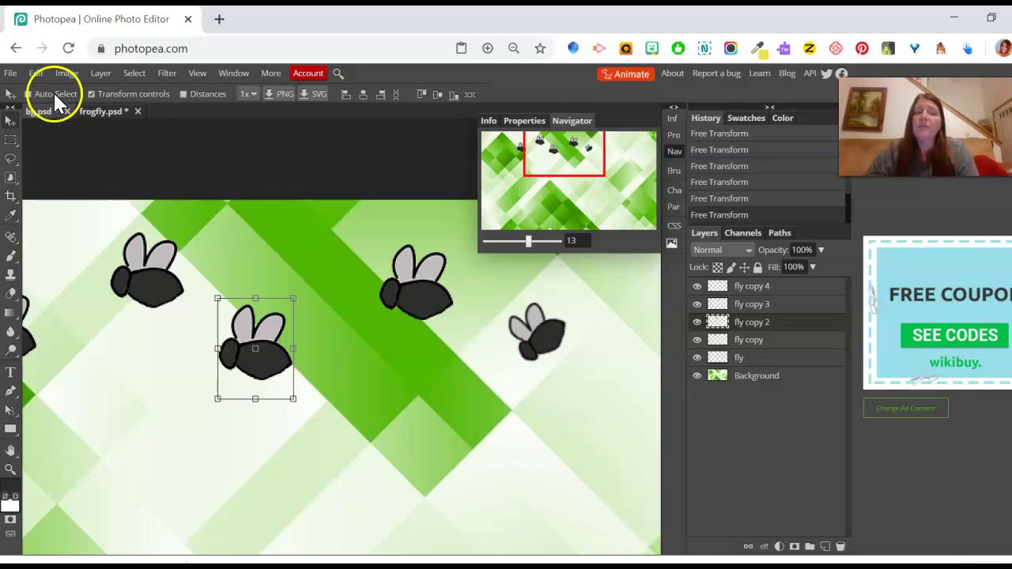
left_click(136, 261)
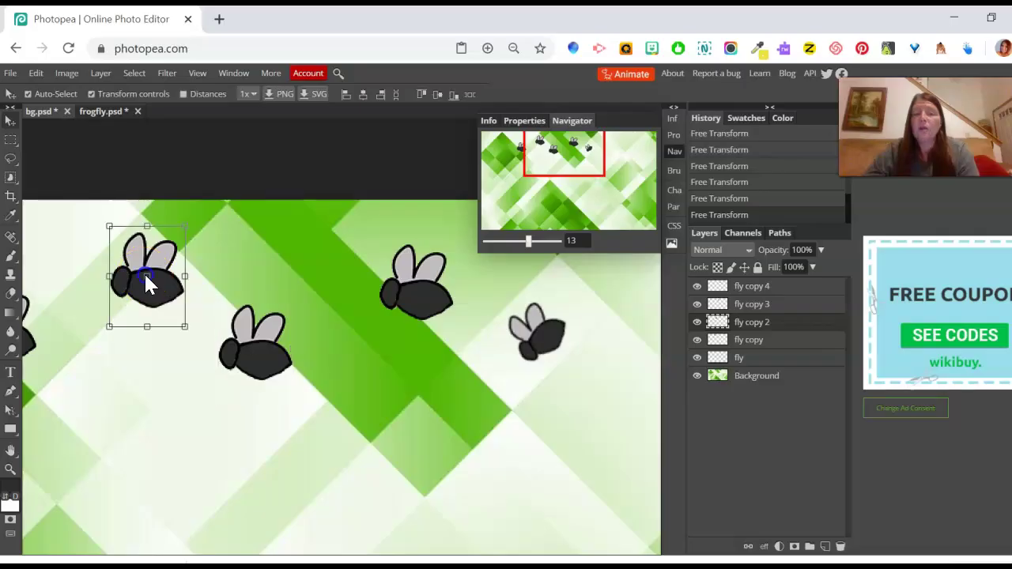
Pick the top-left fly and rotate it by -11.3°
left_click(485, 168)
left_click(418, 293)
left_click(558, 336)
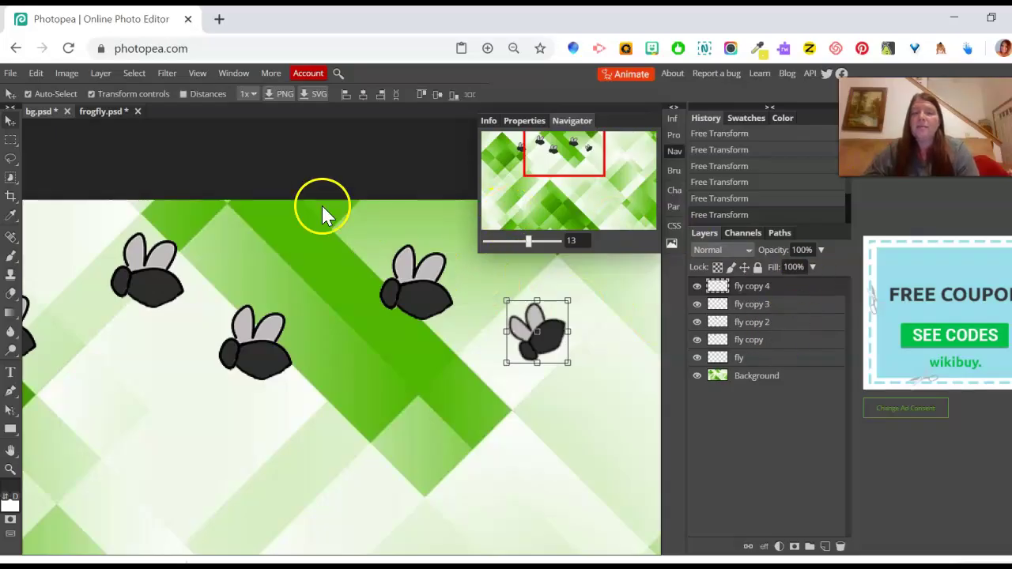
left_click(173, 285)
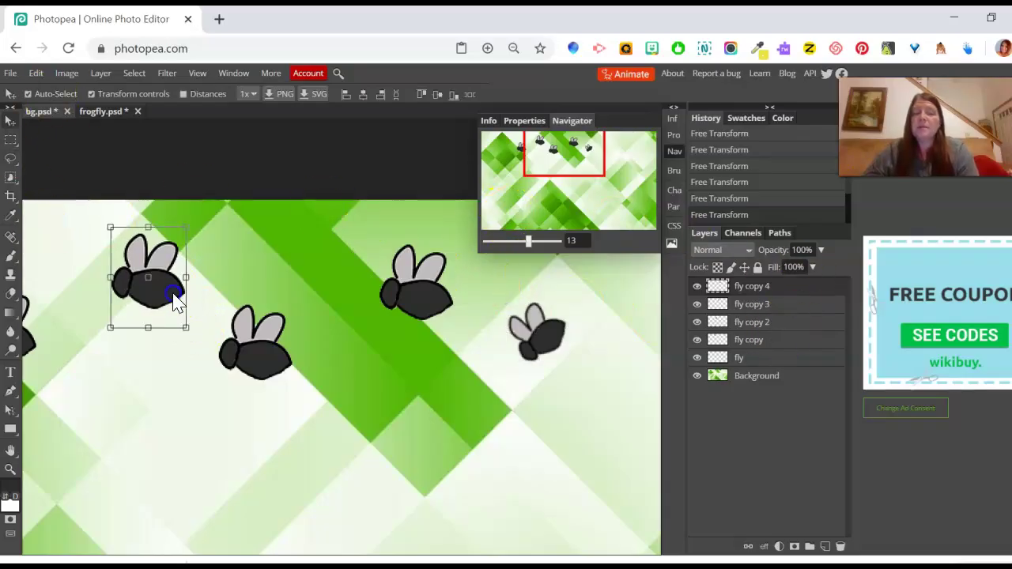
left_click_drag(194, 227, 177, 221)
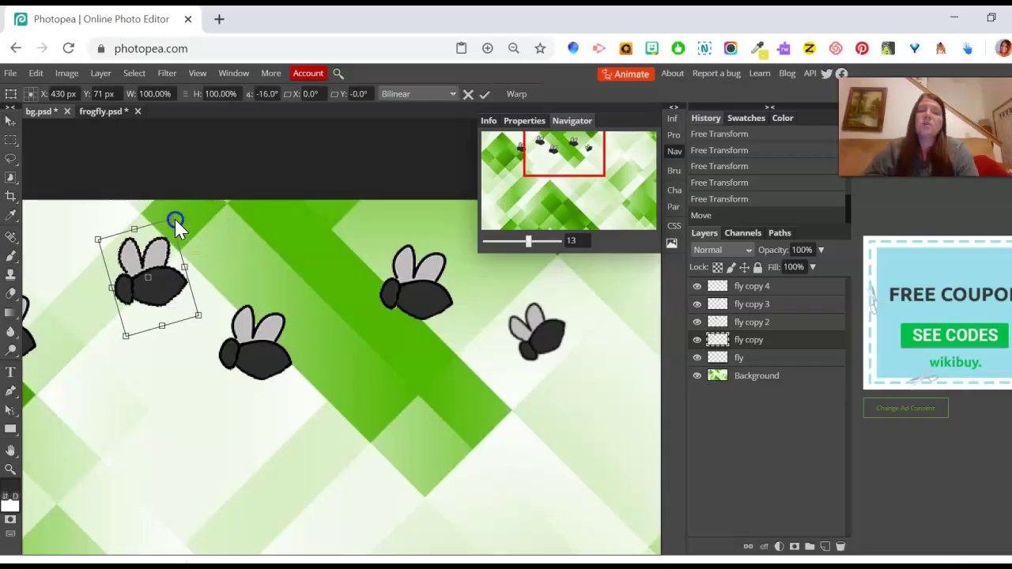
left_click(485, 94)
Select the middle fly on fly copy 2 and squash its top edge in Perspective mode
left_click(267, 355)
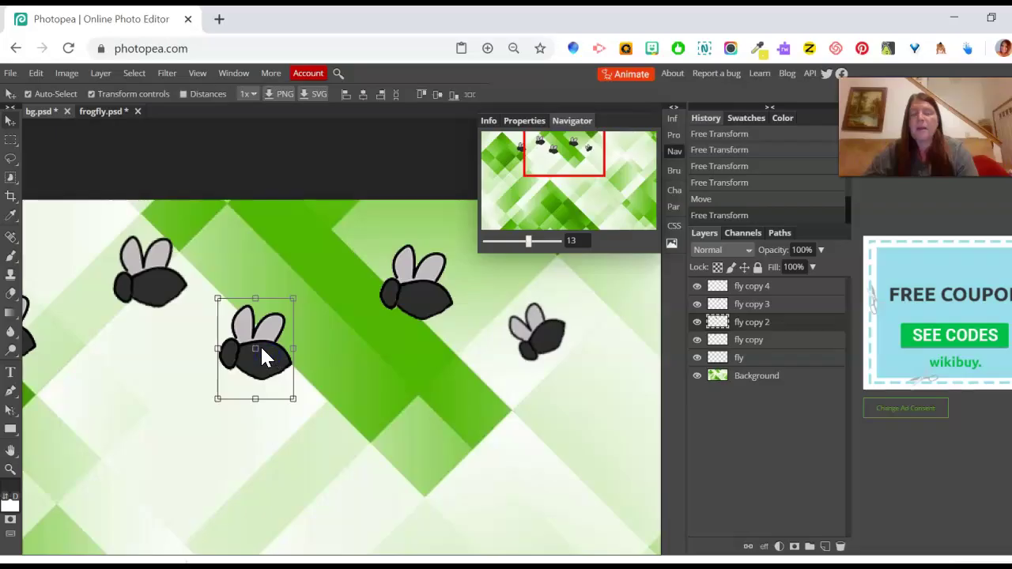
right_click(273, 341)
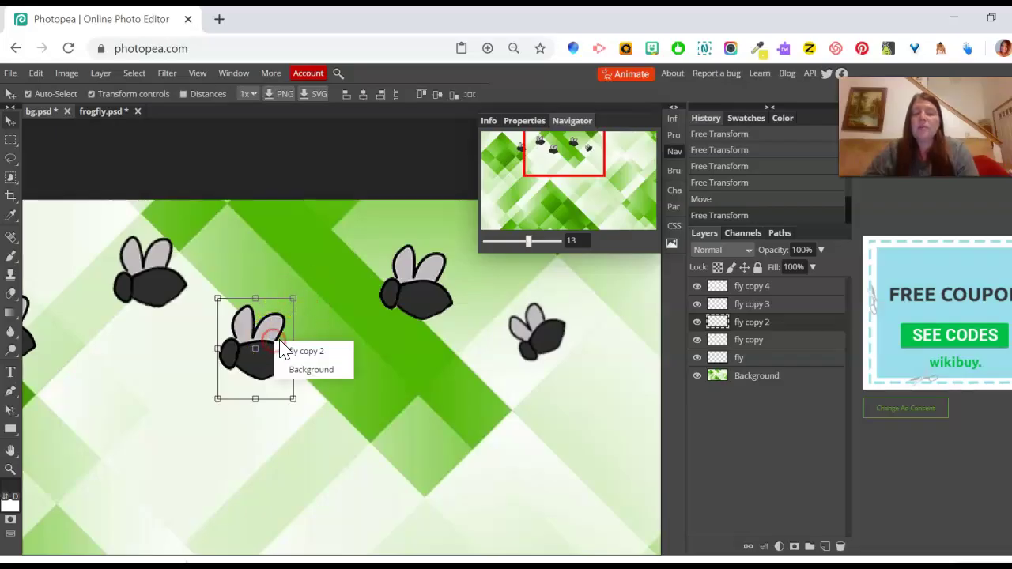
left_click(276, 331)
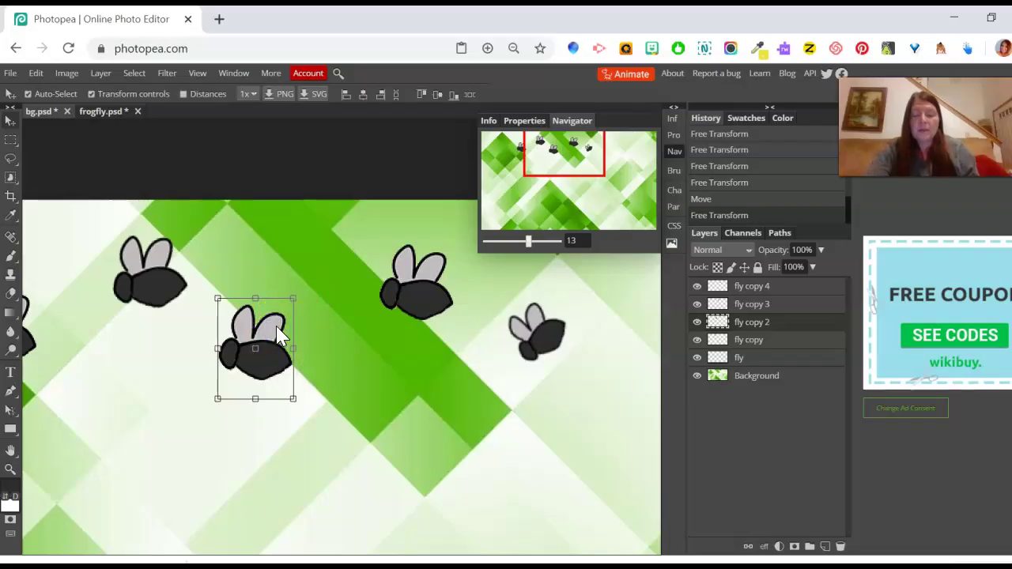
key("alt+ctrl+t")
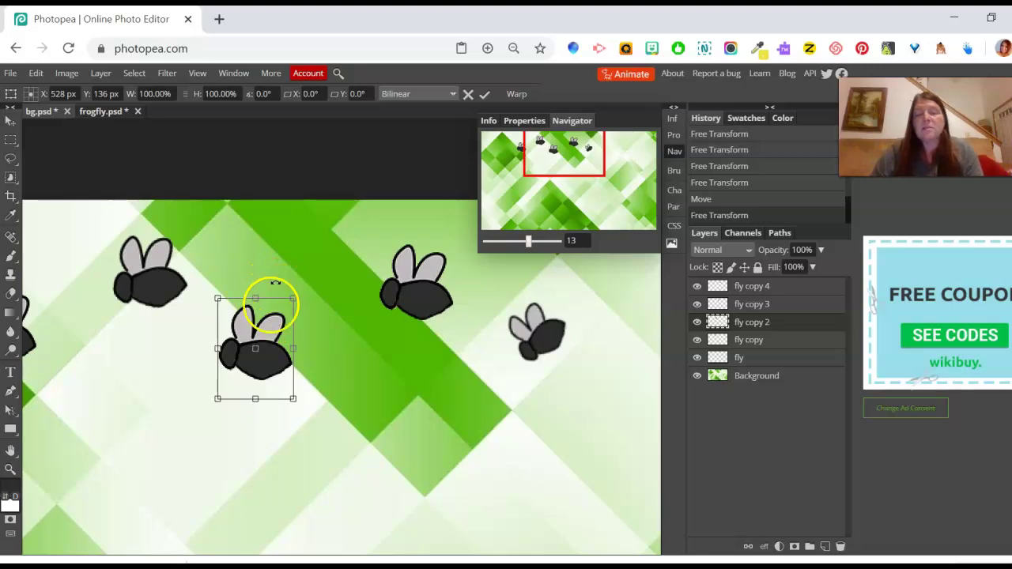
right_click(263, 338)
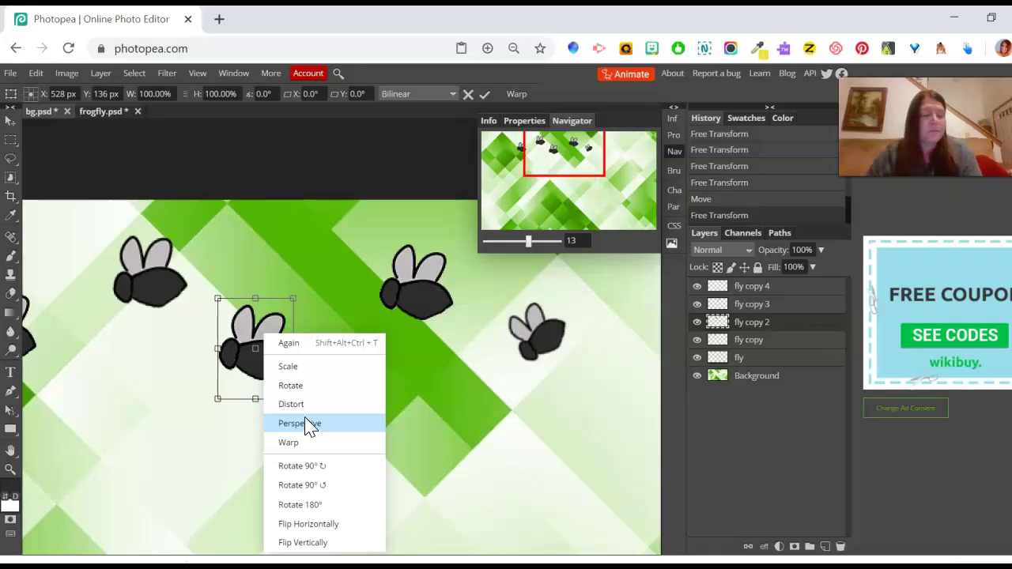
left_click(323, 404)
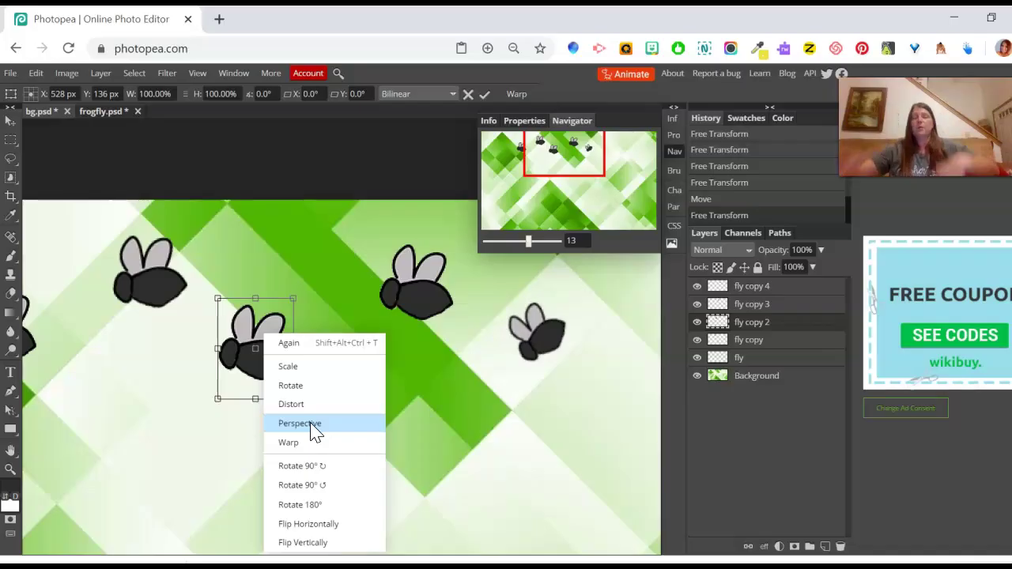
left_click(312, 423)
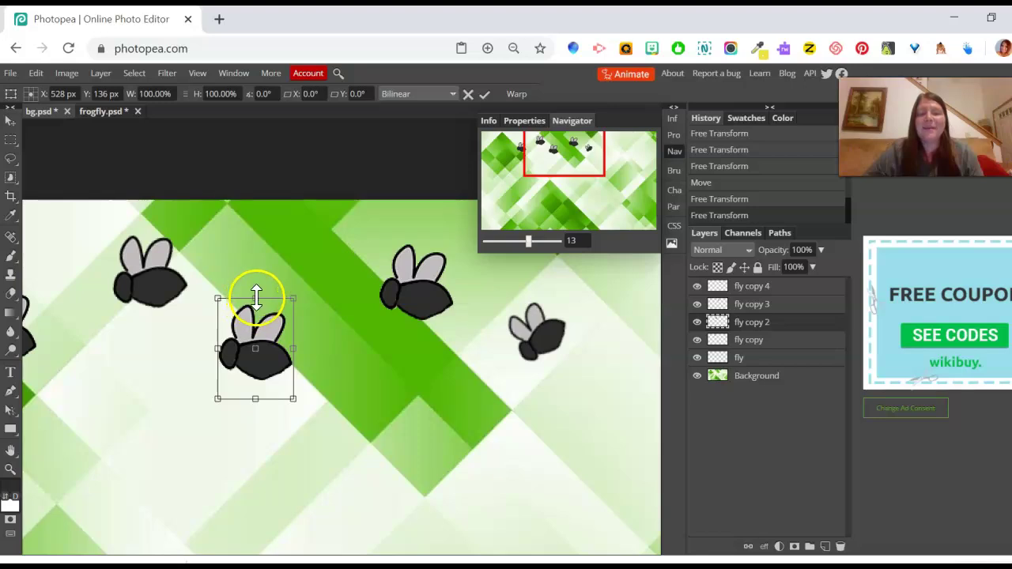
mouse_move(253, 299)
left_mouse_down()
mouse_move(253, 318)
mouse_move(253, 303)
left_mouse_up()
Distort the middle fly into a -21.6° slant, commit, and move the large top fly left
right_click(273, 340)
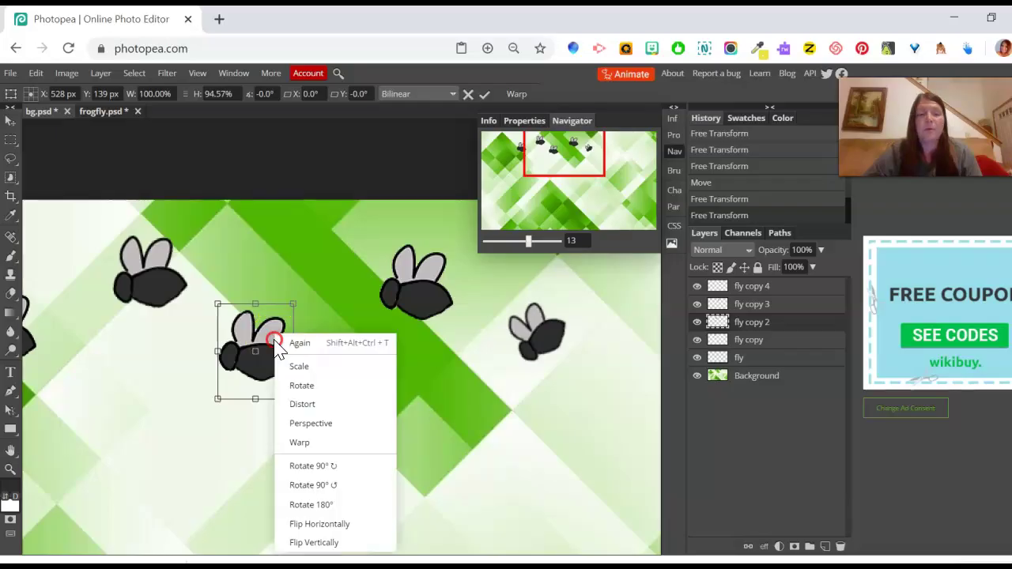
left_click(324, 405)
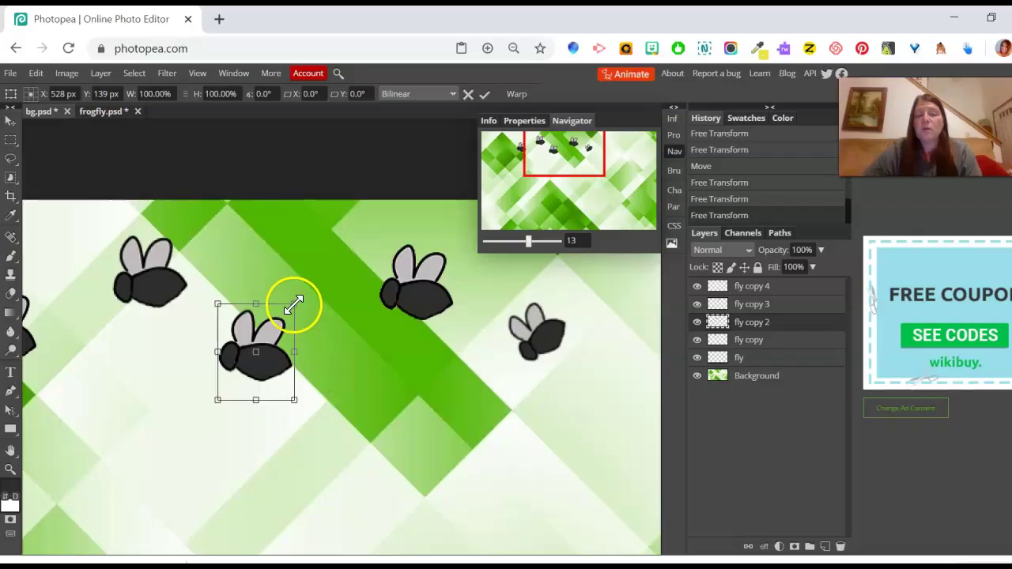
left_click_drag(293, 305, 289, 347)
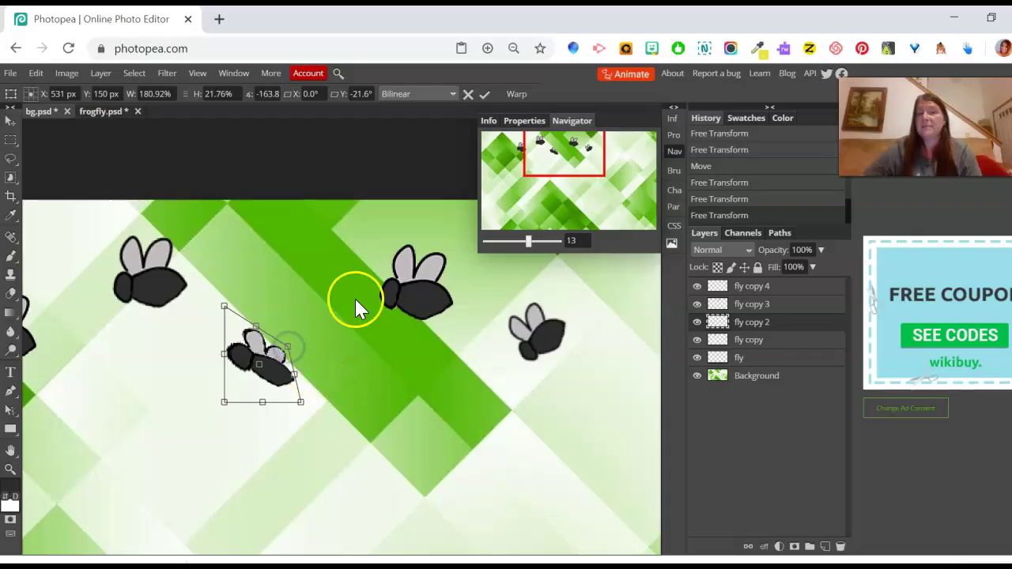
left_click(484, 95)
left_click_drag(404, 295, 345, 304)
Warp the fly copy 3 fly's body by dragging points on the warp grid, then apply
key("ctrl+t")
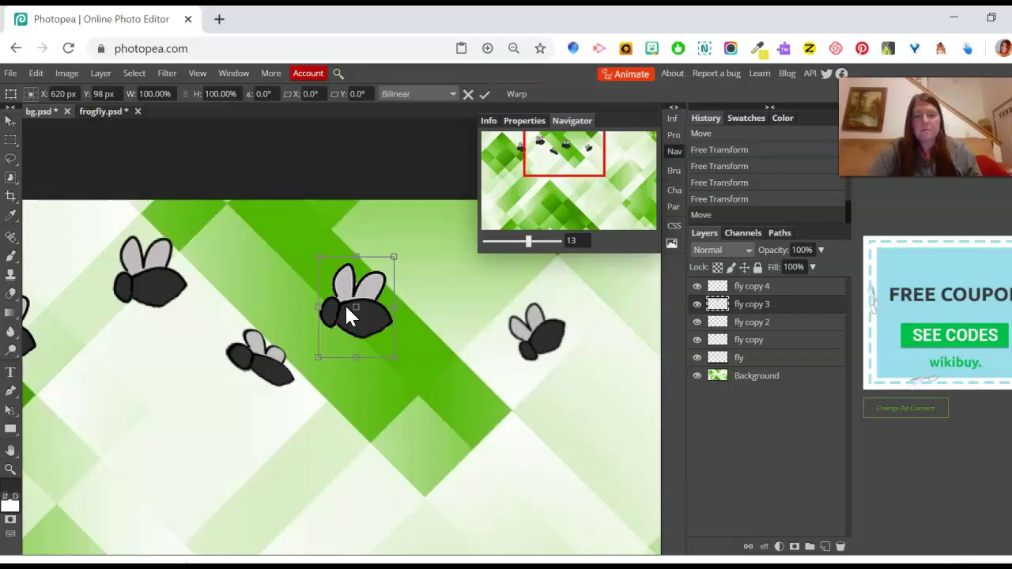
right_click(339, 312)
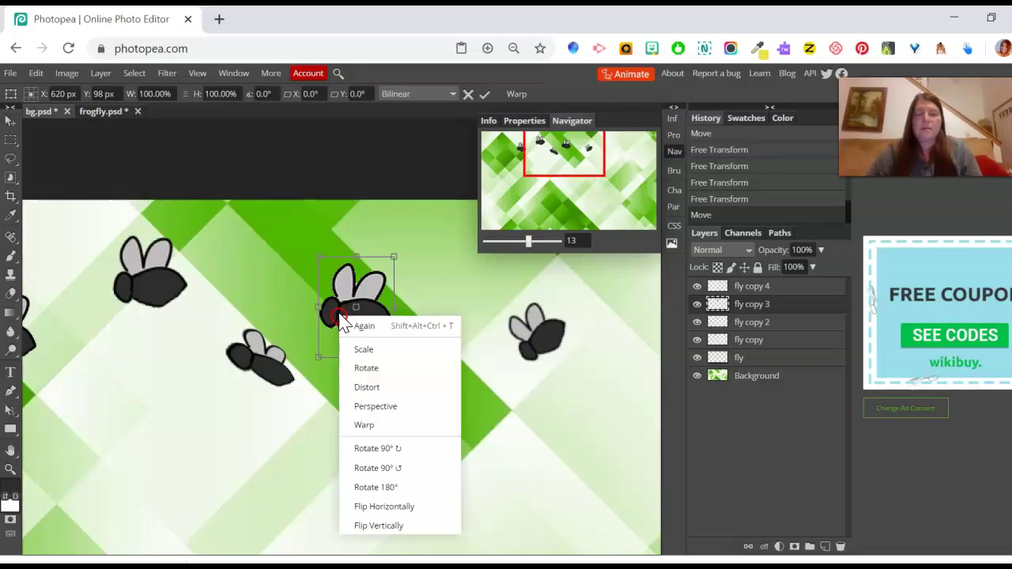
left_click(357, 425)
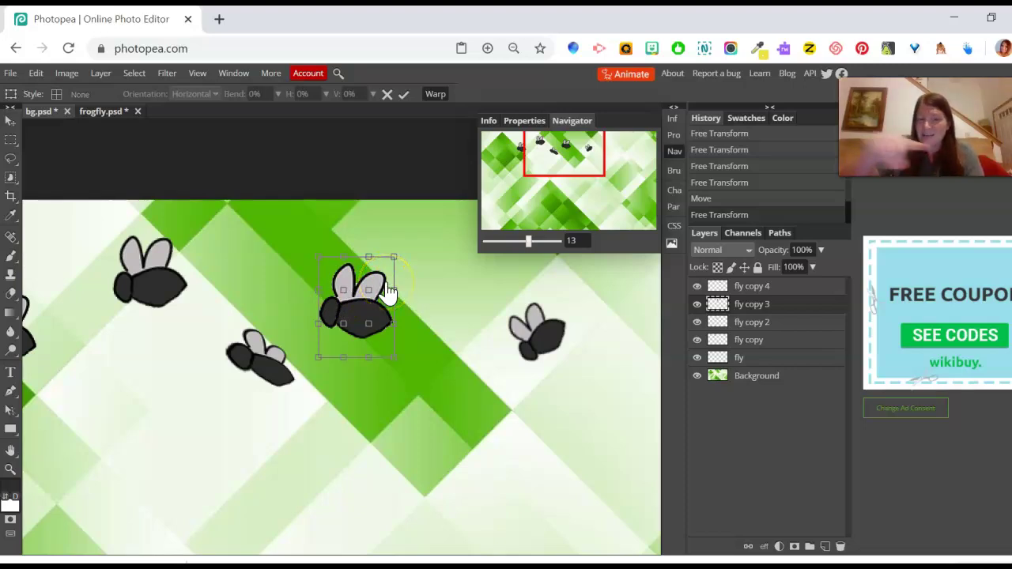
mouse_move(388, 292)
left_mouse_down()
mouse_move(372, 287)
mouse_move(370, 297)
mouse_move(383, 274)
left_mouse_up()
left_click_drag(369, 318, 351, 338)
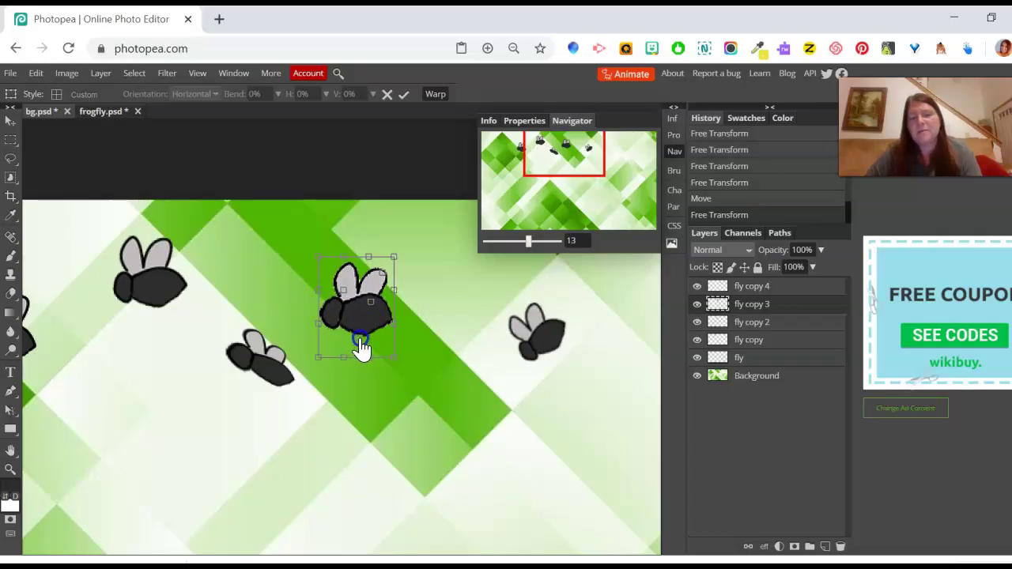
left_click_drag(351, 289, 372, 305)
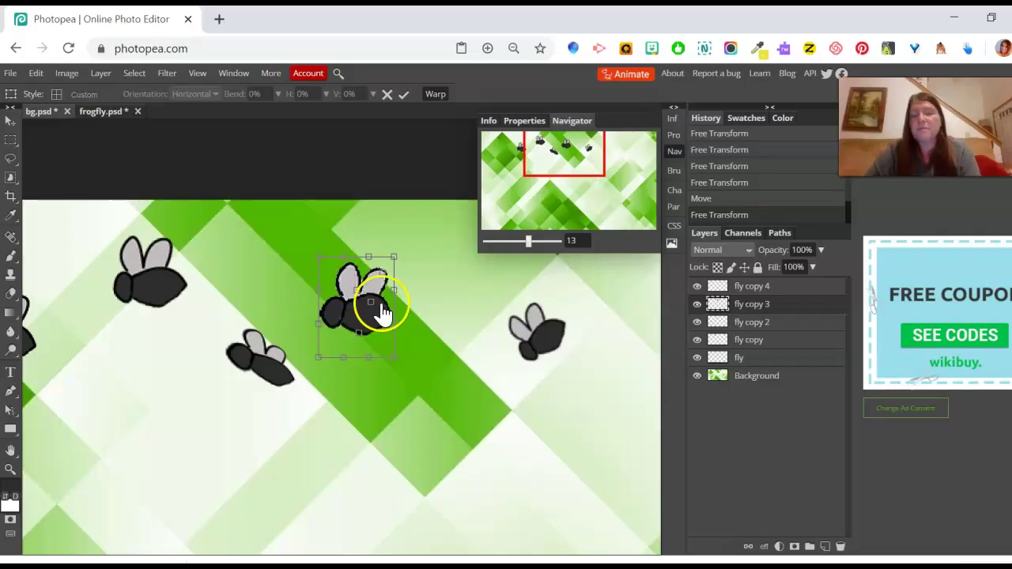
left_click(404, 94)
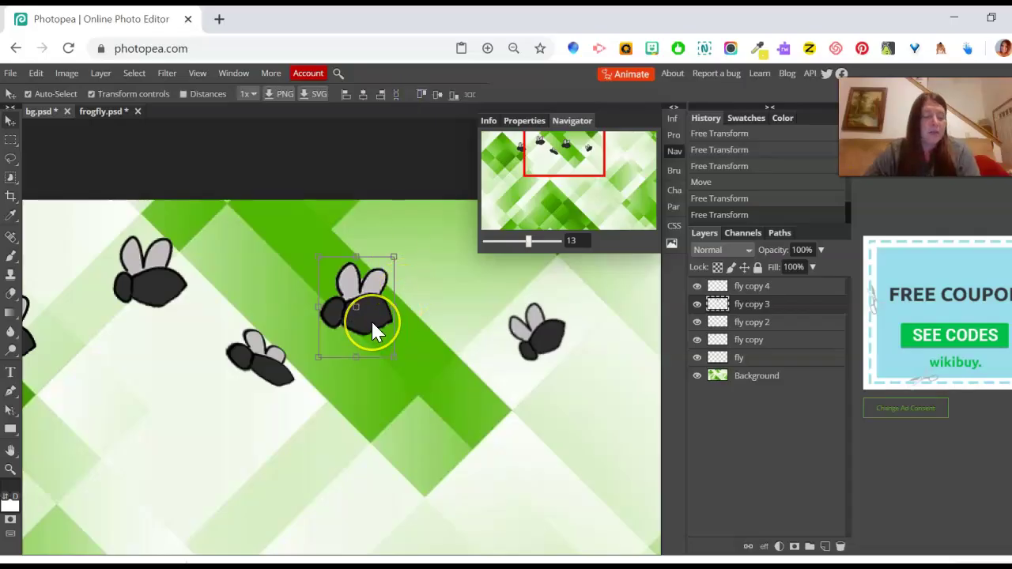
Nudge the warped fly up and left along the dark green stripe
left_click_drag(371, 319, 364, 304)
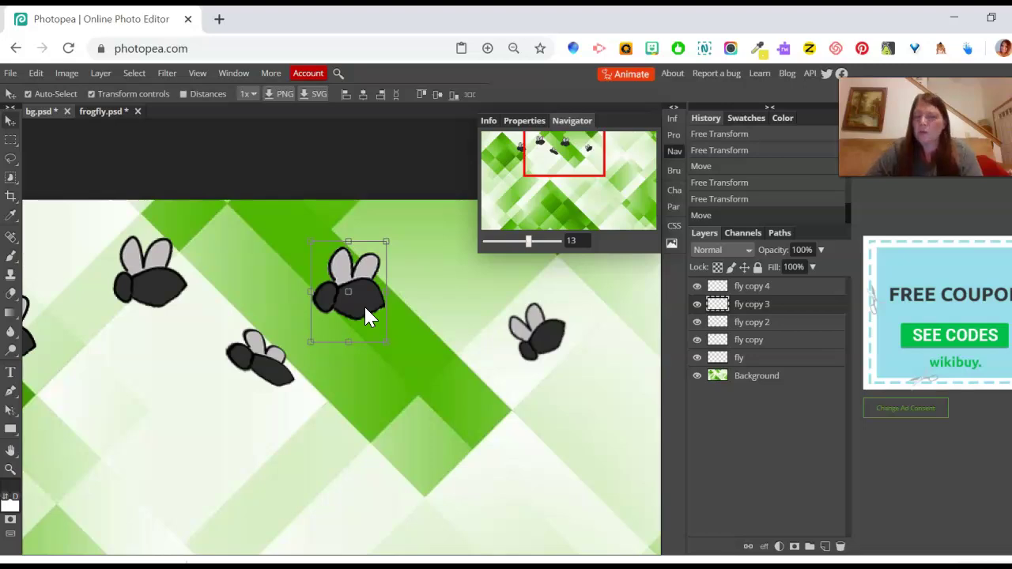
left_click_drag(368, 302, 361, 292)
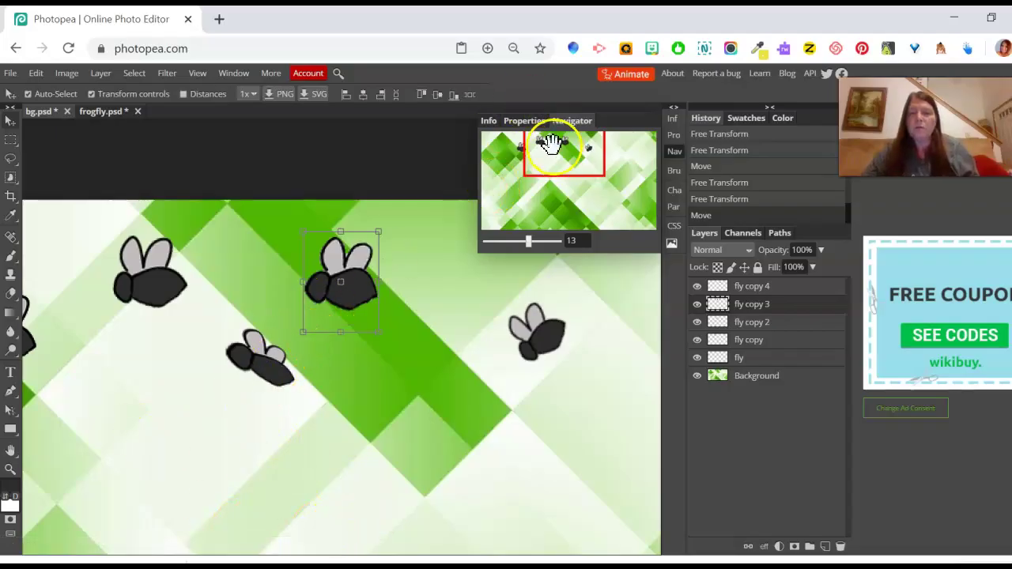
left_click_drag(551, 142, 533, 152)
Flip the original fly horizontally with Free Transform
left_click(265, 312)
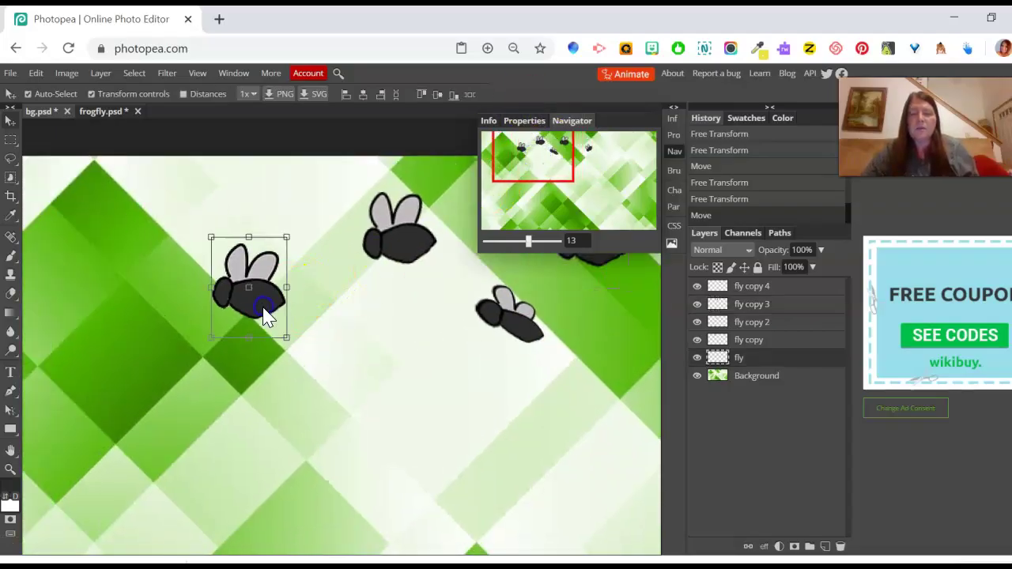
key("ctrl+t")
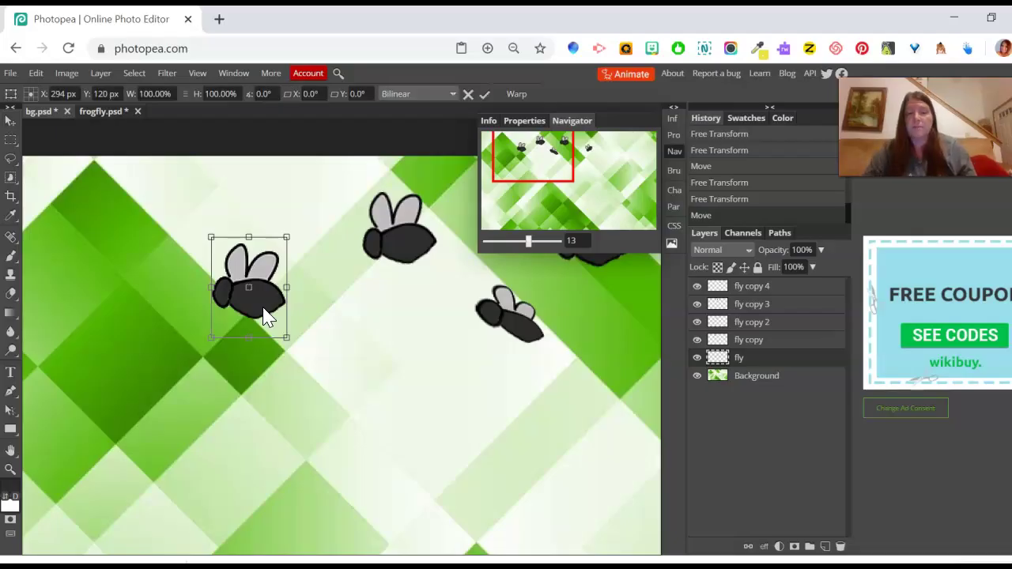
right_click(265, 317)
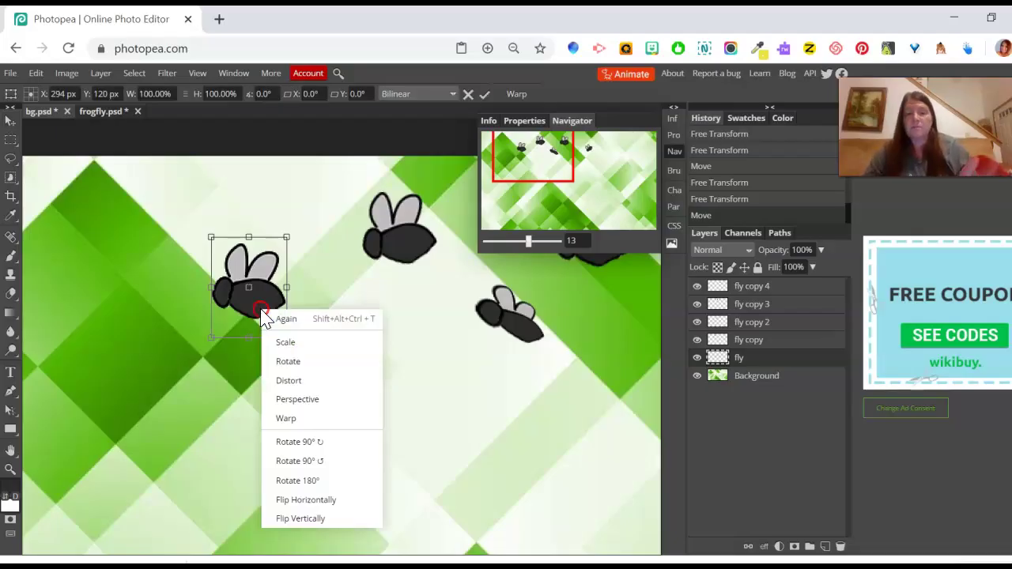
left_click(340, 506)
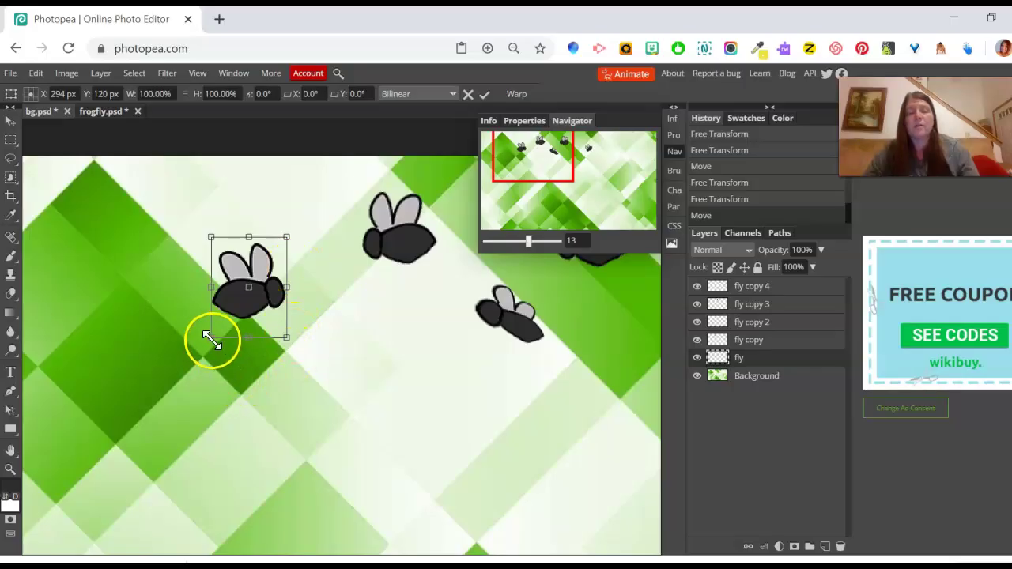
Shrink the flipped fly to about 63.77% and commit the transform
right_click(247, 292)
left_click(271, 332)
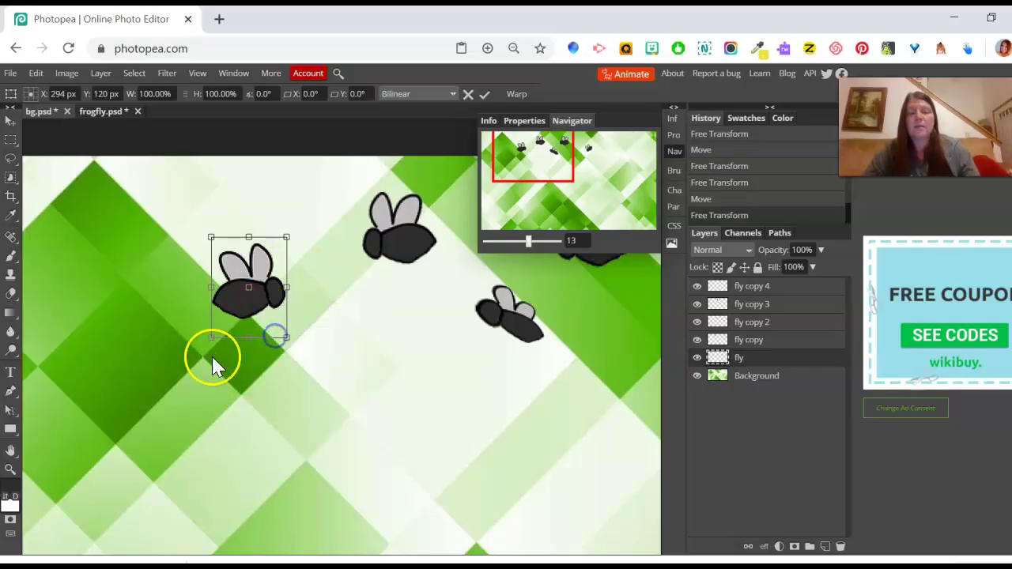
left_click_drag(211, 337, 239, 316)
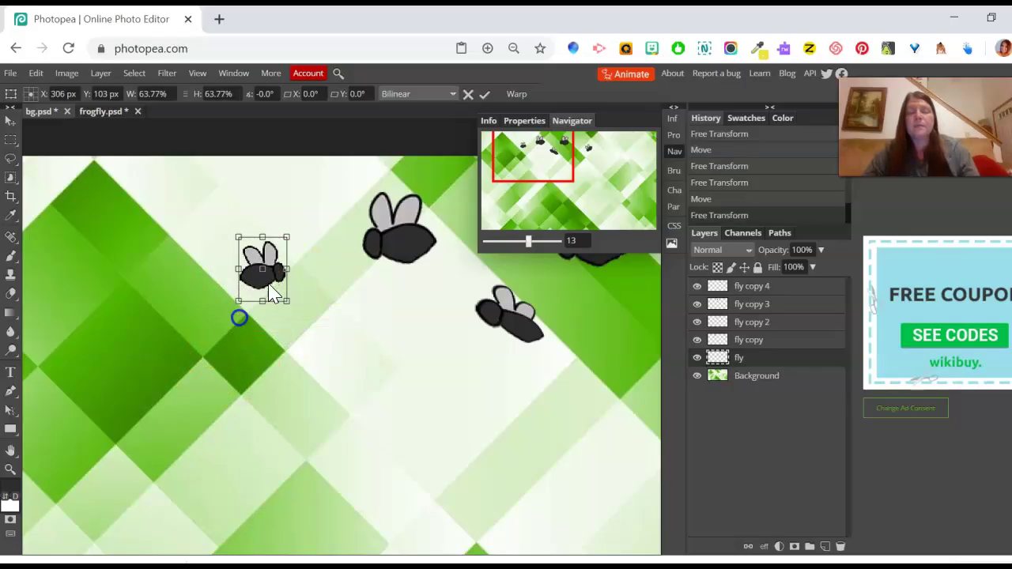
left_click(486, 94)
left_click(397, 421)
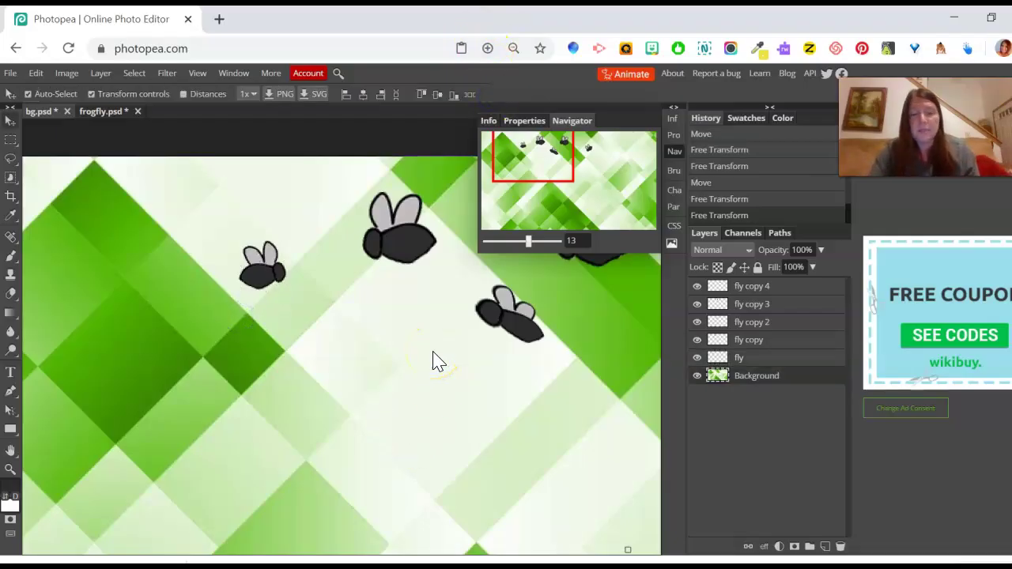
Zoom out to see all five flies on the background, then switch to frogfly.psd
scroll(433, 352, "down", 2)
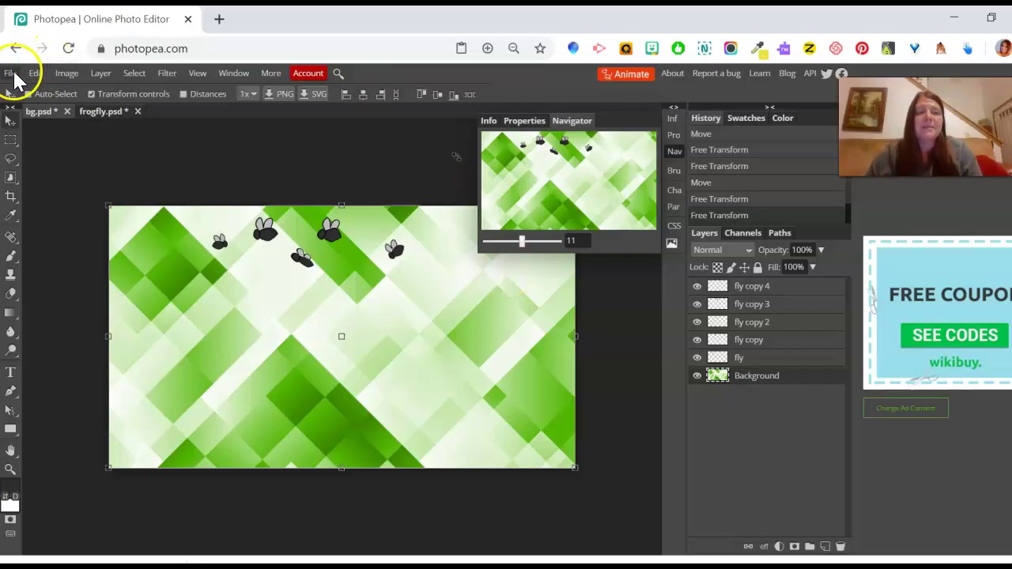
left_click(103, 111)
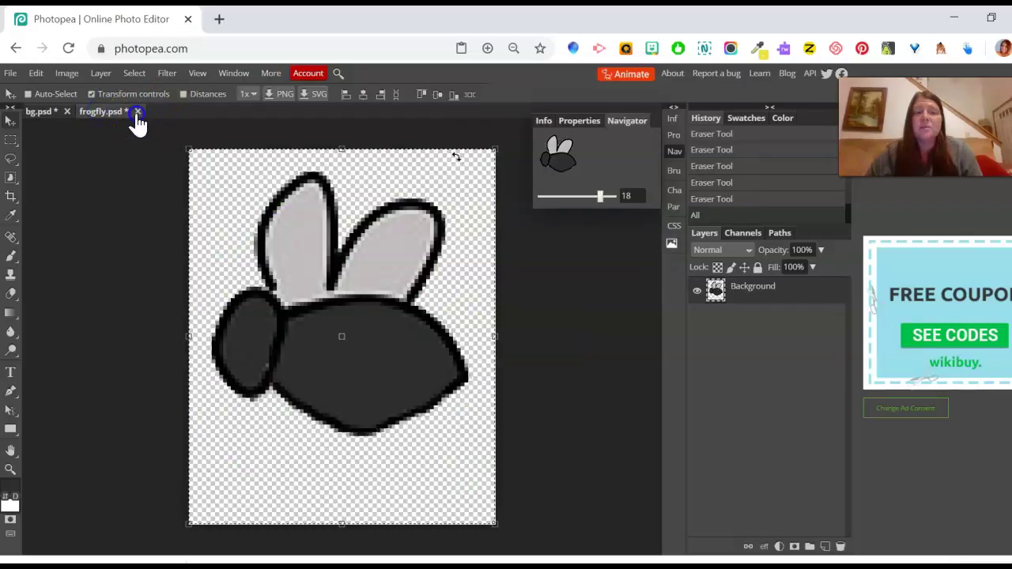
Close frogfly.psd, discarding its unsaved changes, and bring up the File menu
left_click(136, 112)
left_click(603, 159)
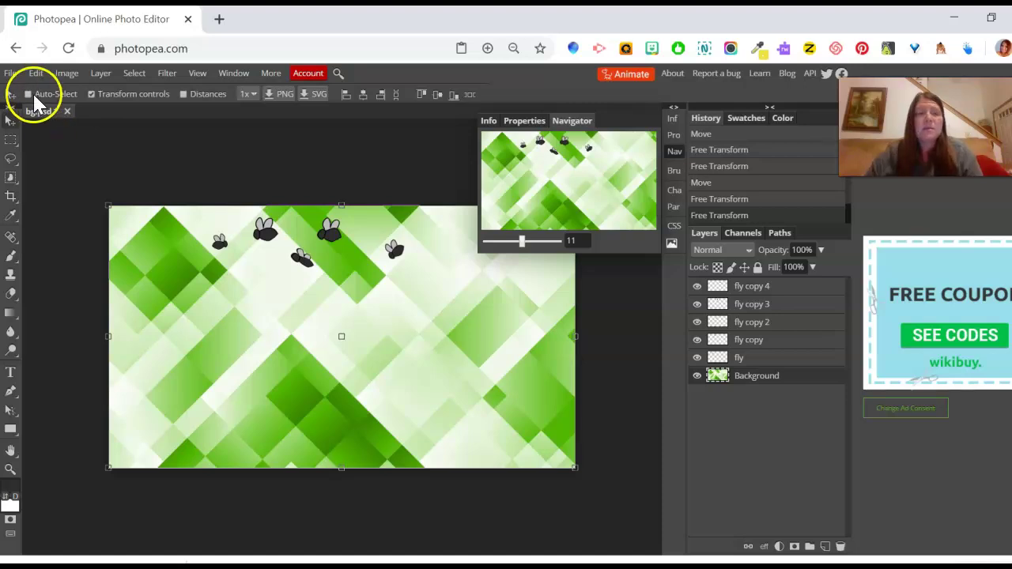
left_click(11, 75)
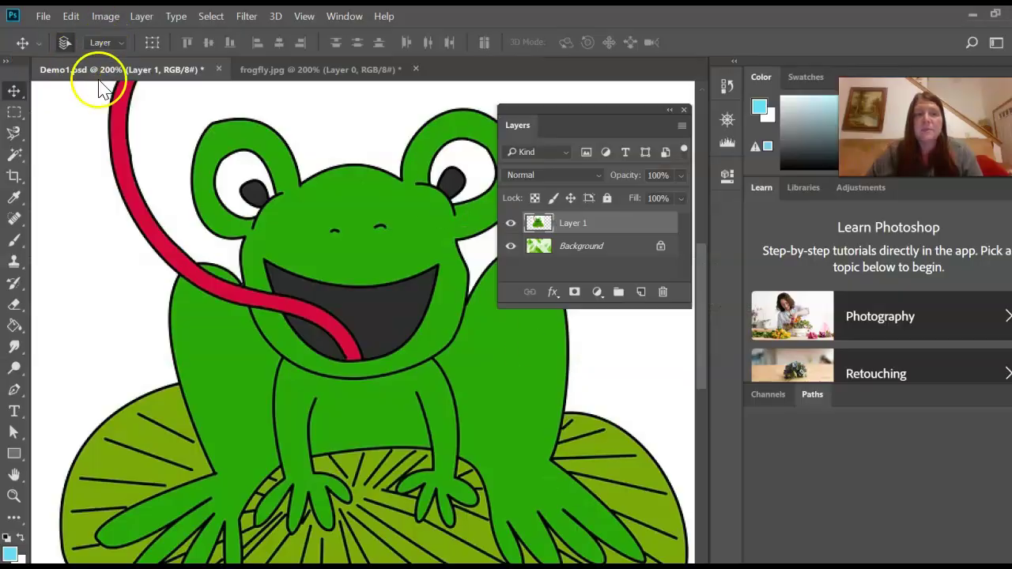
left_click(43, 16)
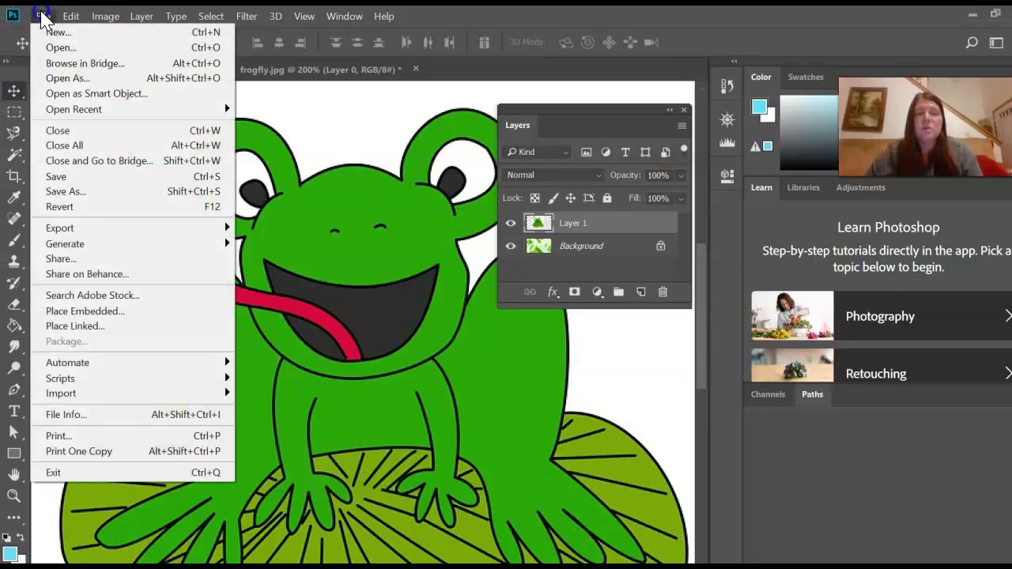
left_click(91, 194)
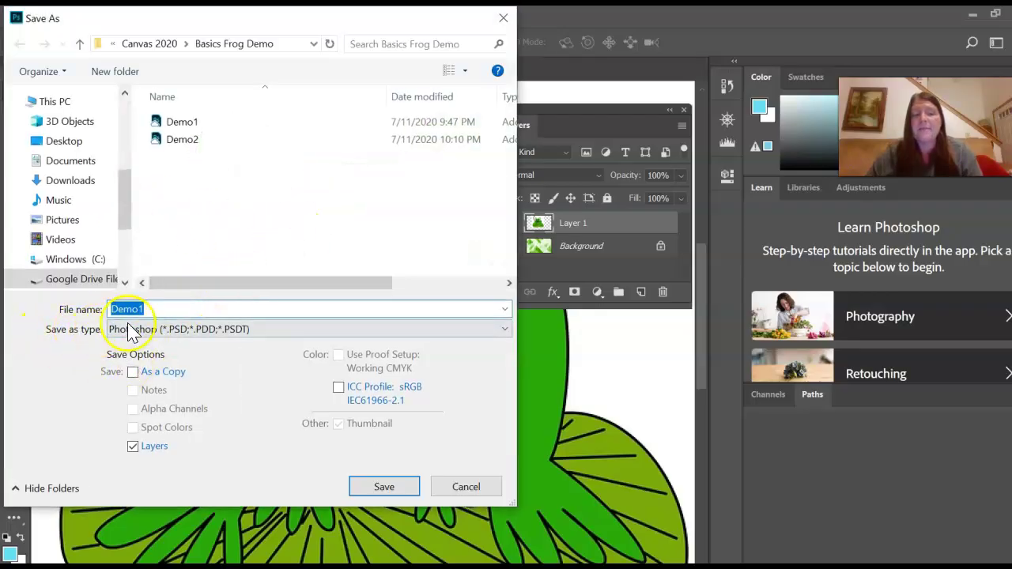
left_click(158, 329)
left_click(166, 330)
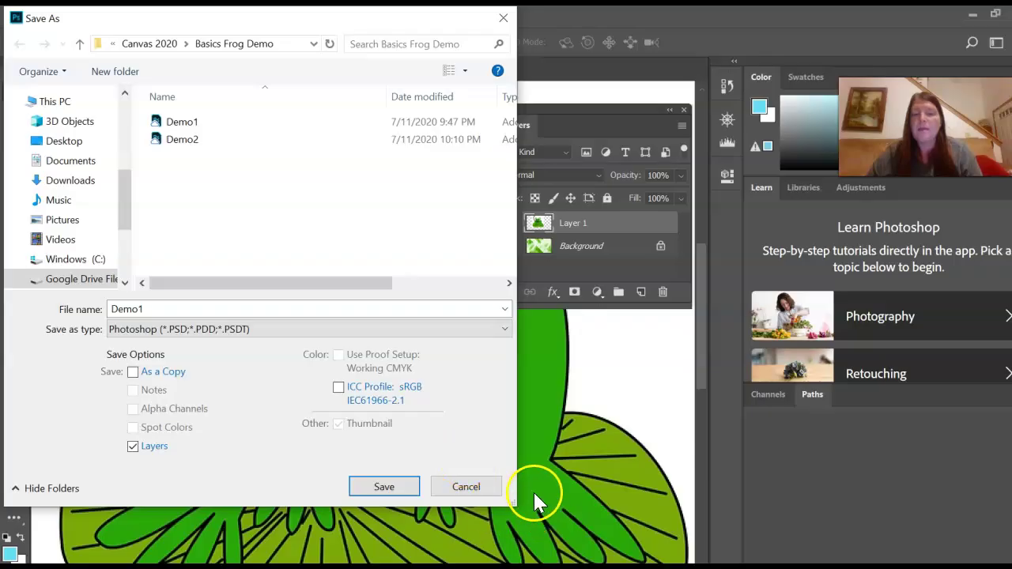
left_click(477, 485)
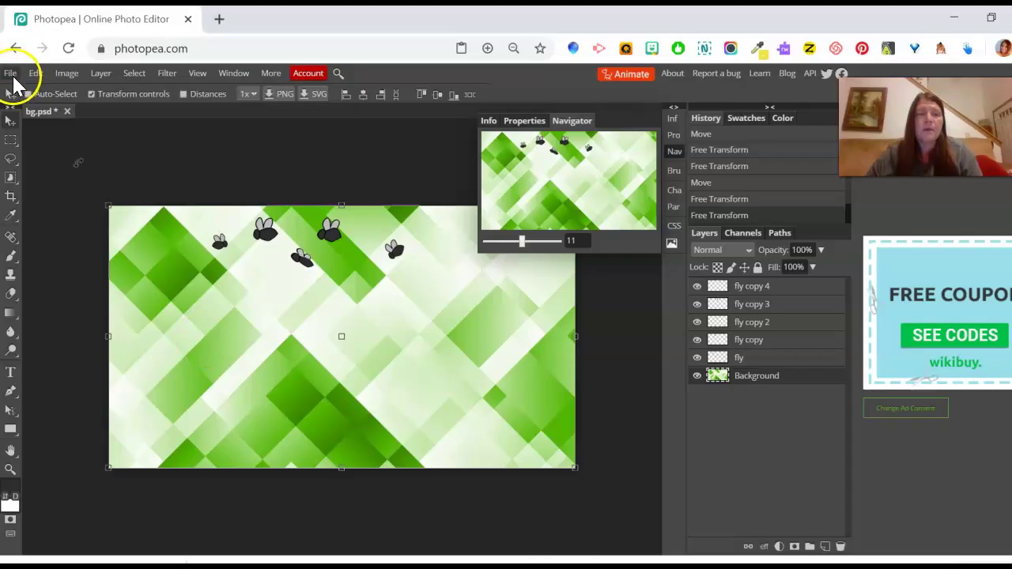
Save the image as a PSD named Frog1.psd in the Basics Frog Demo folder
left_click(11, 75)
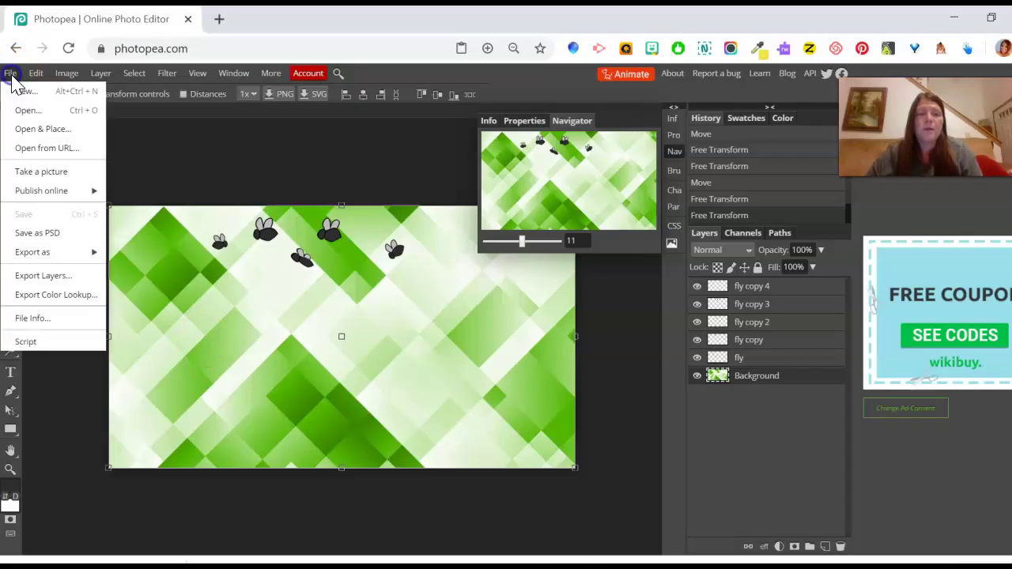
left_click(69, 234)
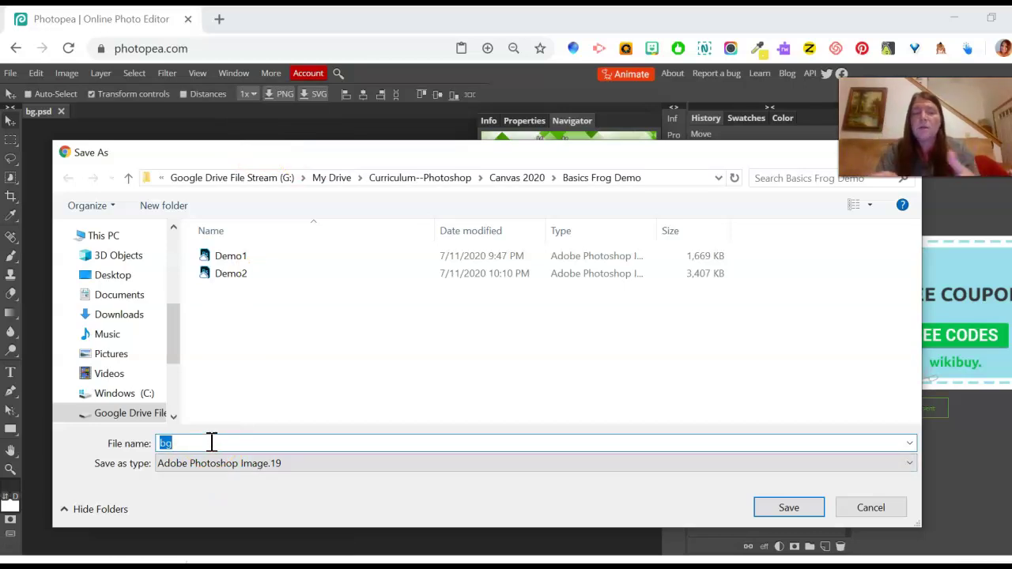
type("Frog1")
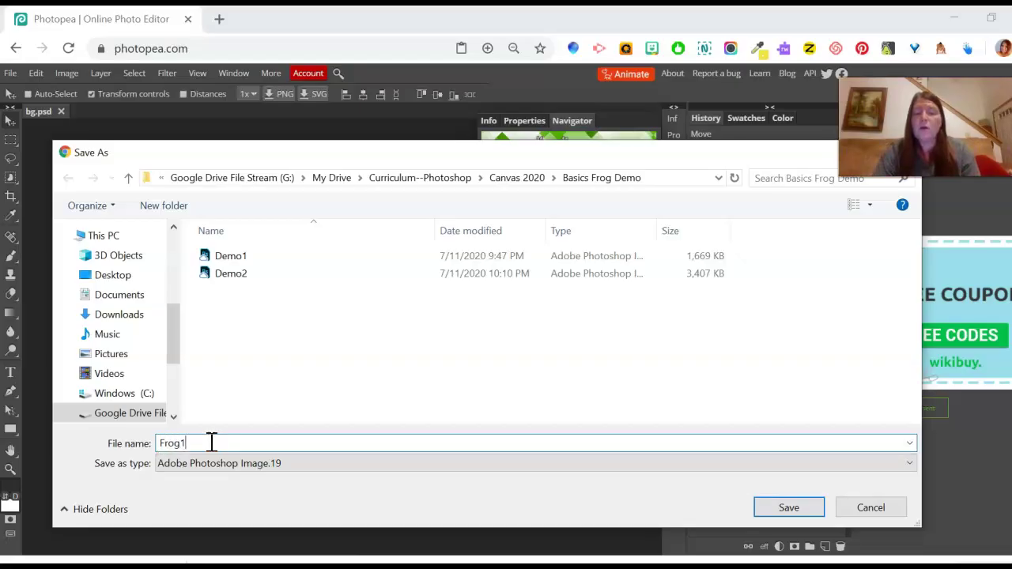
type(".p")
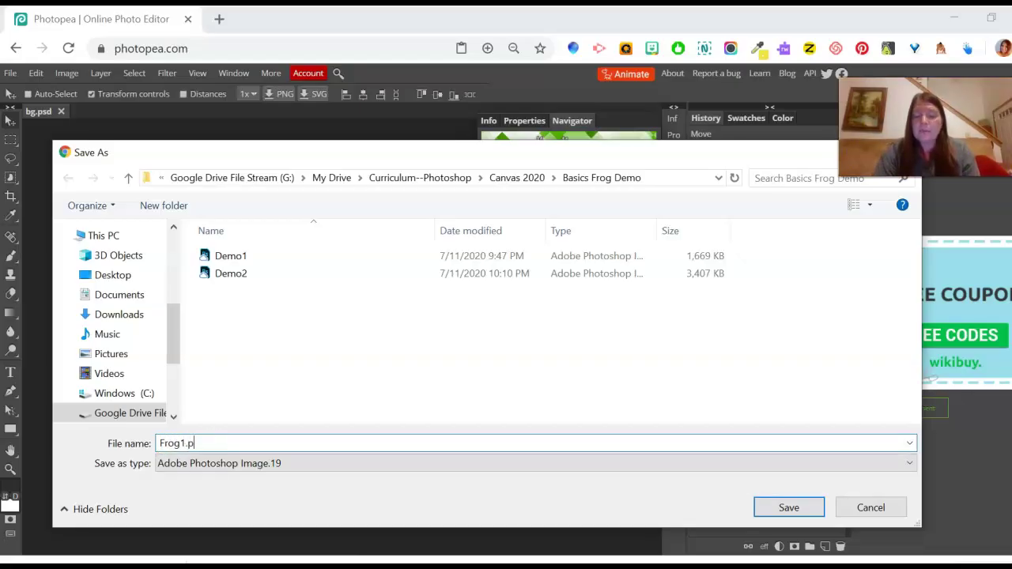
type("sd")
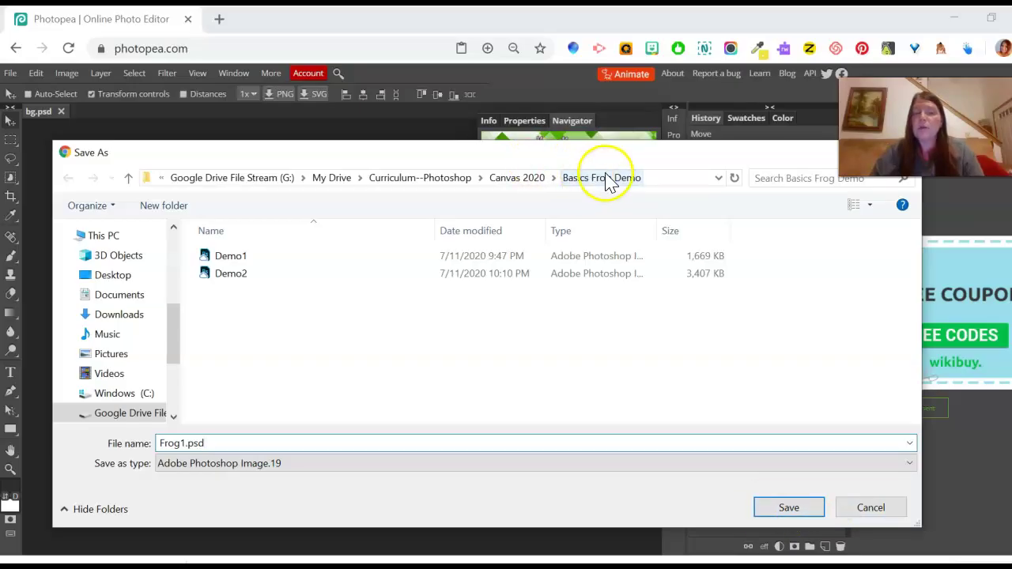
left_click_drag(177, 351, 176, 364)
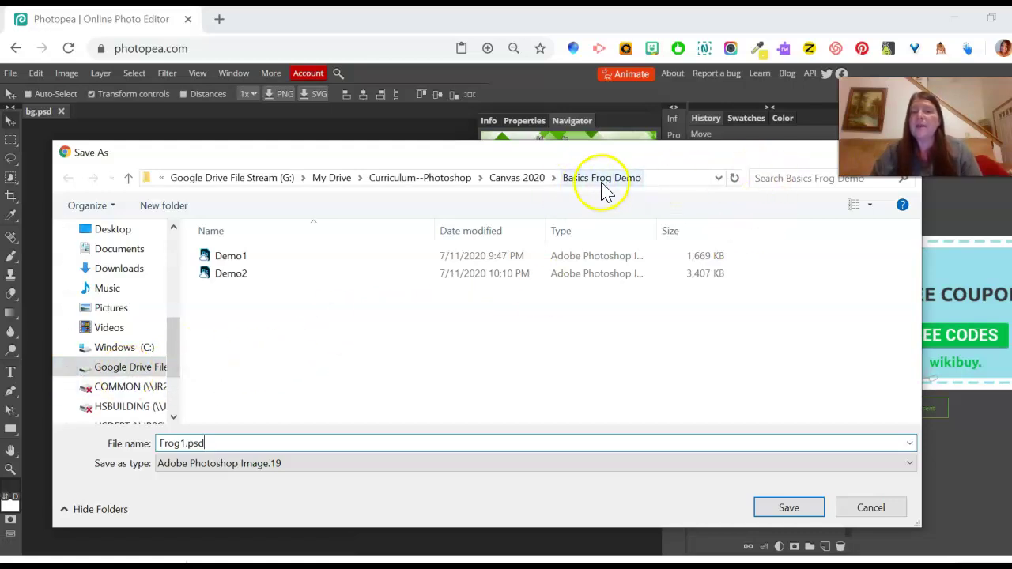
left_click(774, 513)
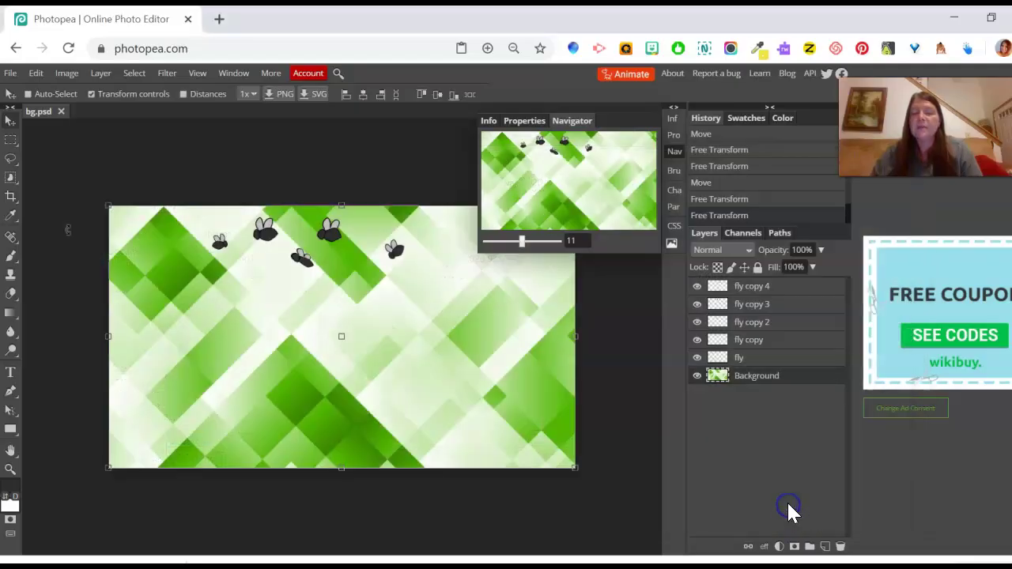